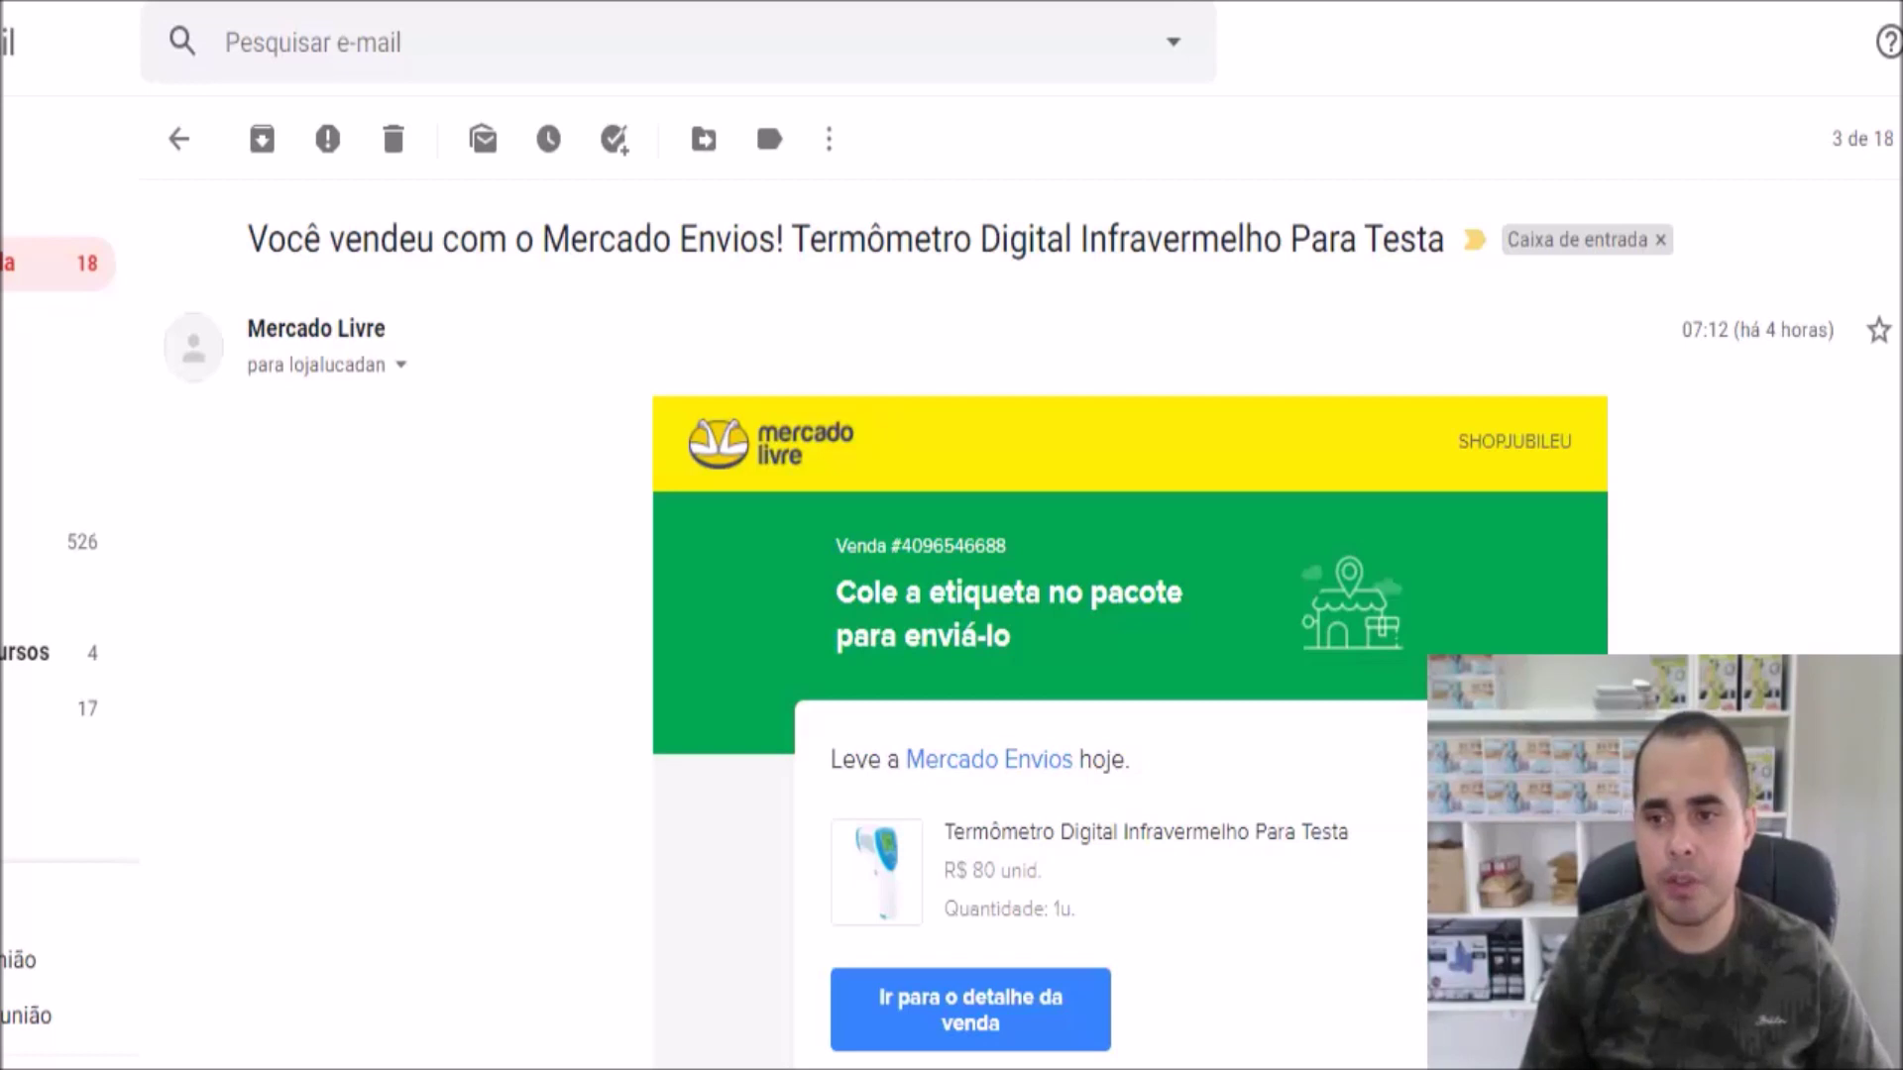
# Close the Minha conta side menu to reveal the Mercado Livre sales list
pyautogui.scroll(-1, 1129, 595)
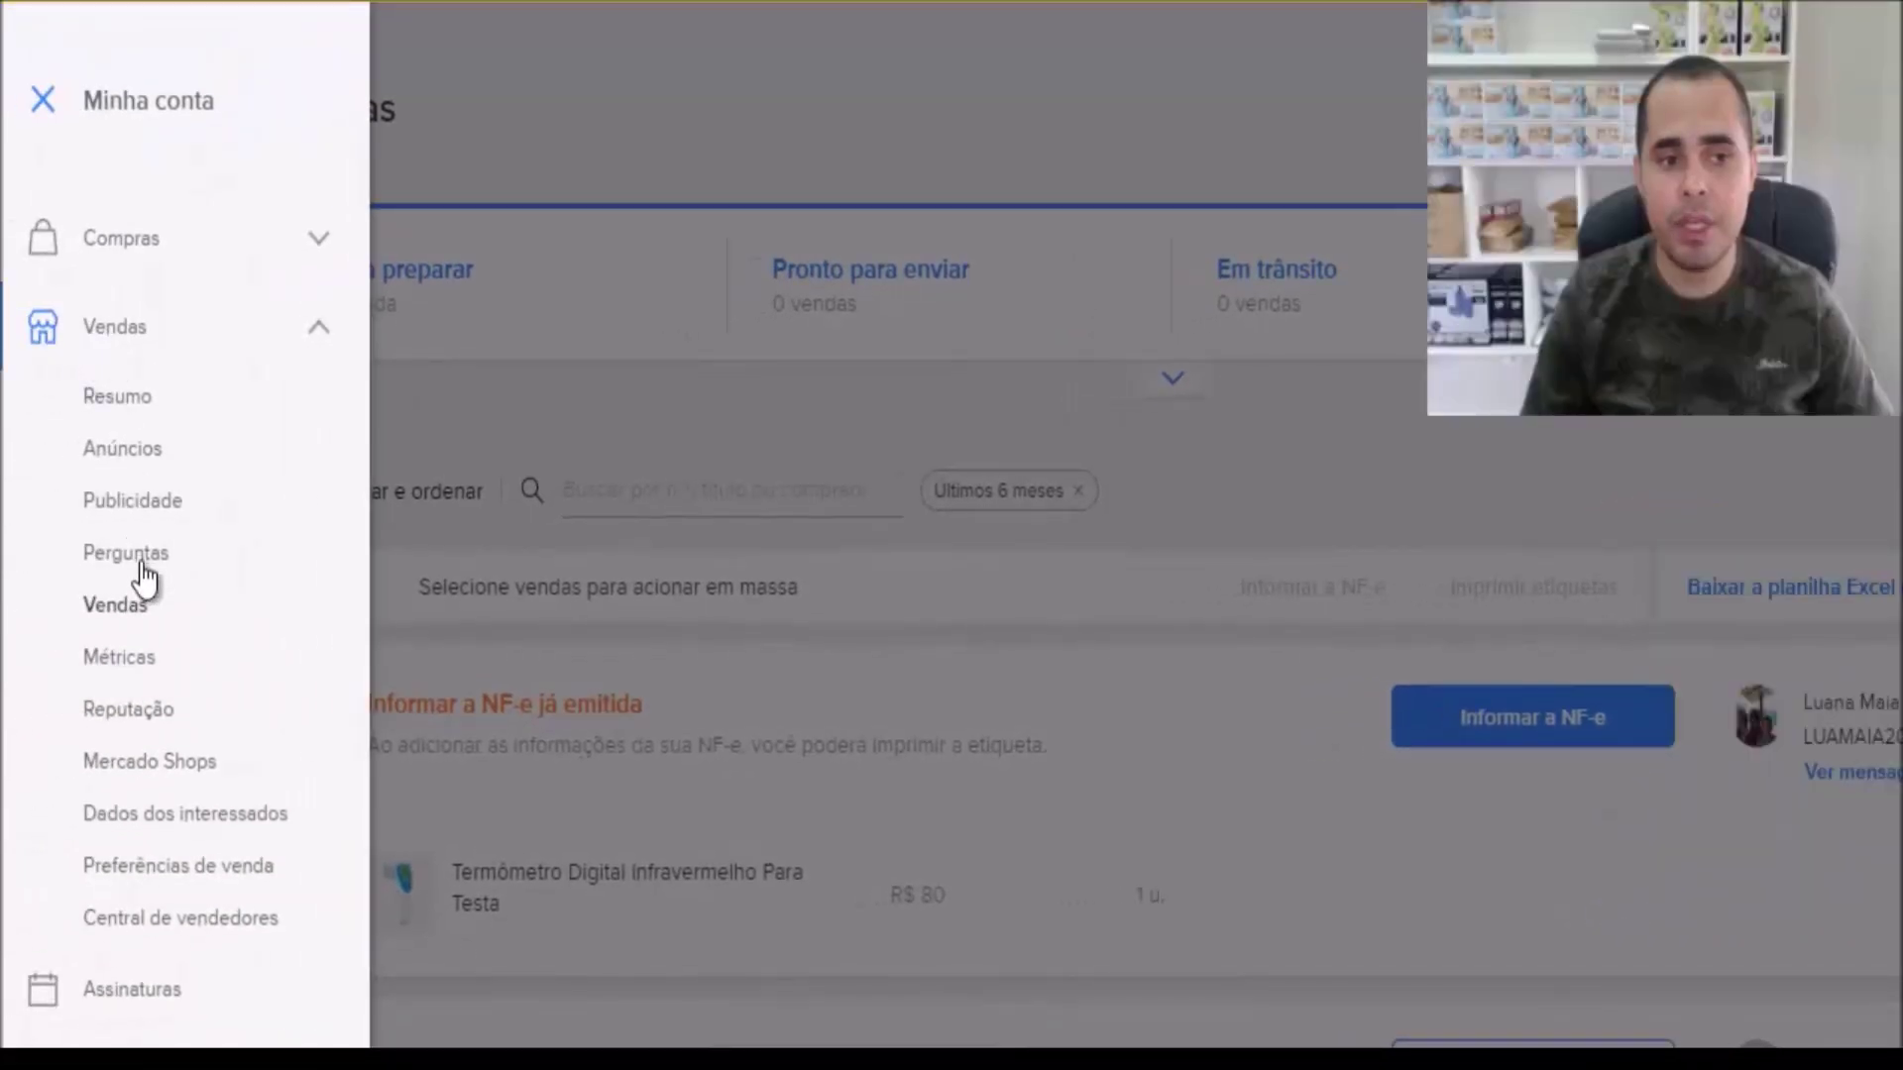
pyautogui.click(637, 628)
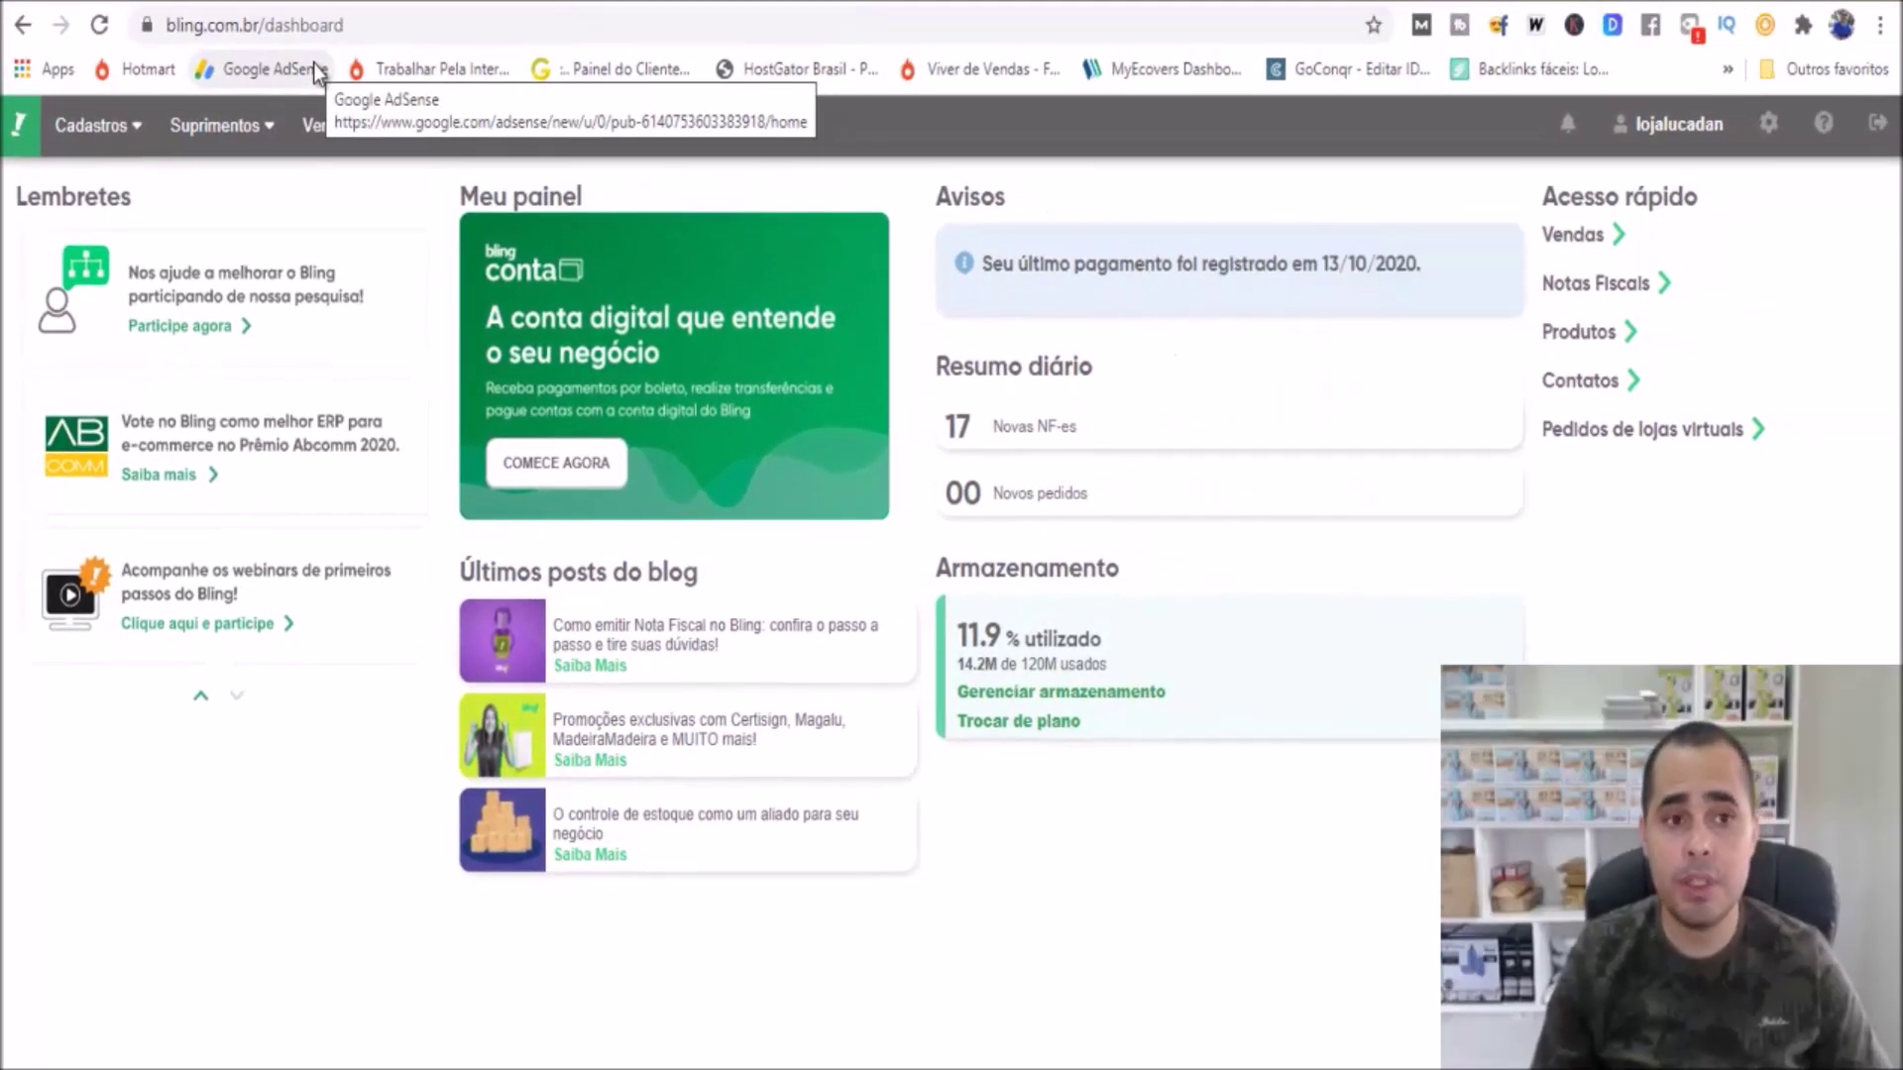
# Open Notas Fiscais de Saída from the Vendas menu and start a new invoice
pyautogui.moveTo(109, 135)
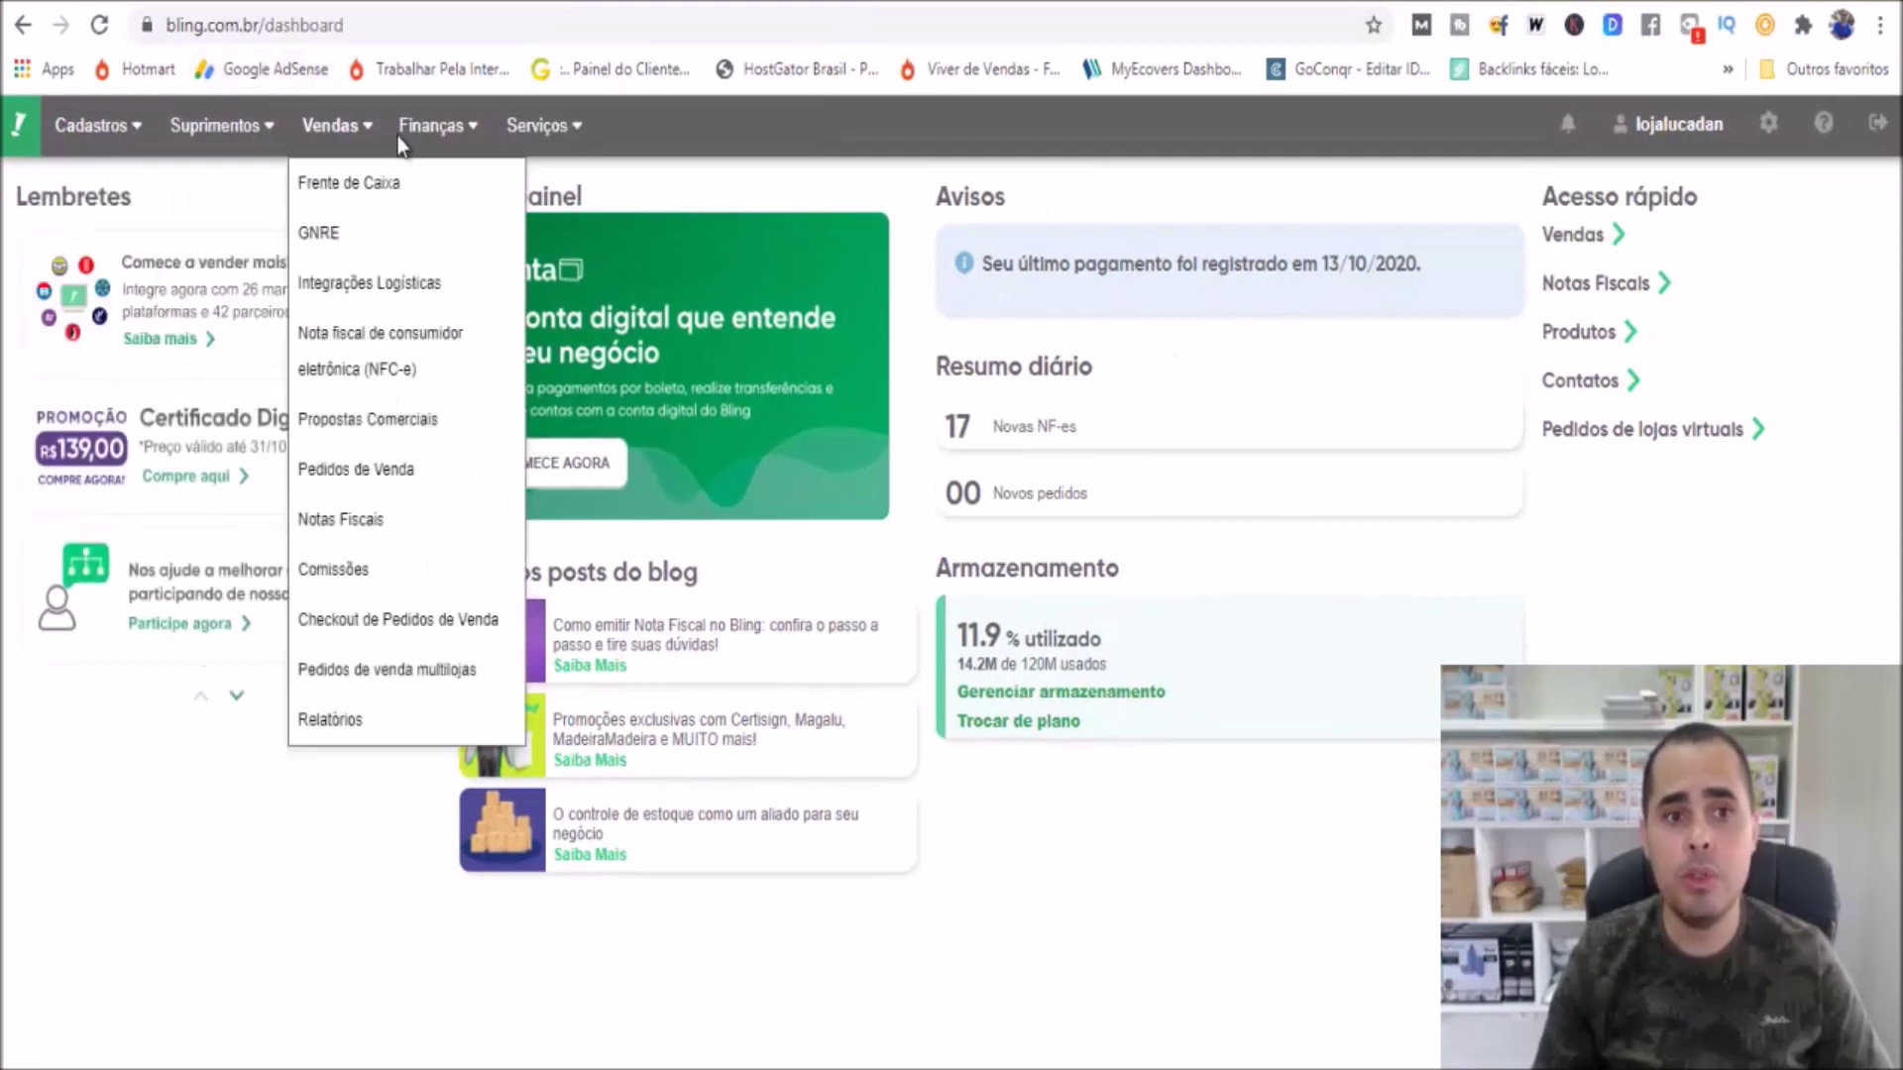
pyautogui.moveTo(342, 141)
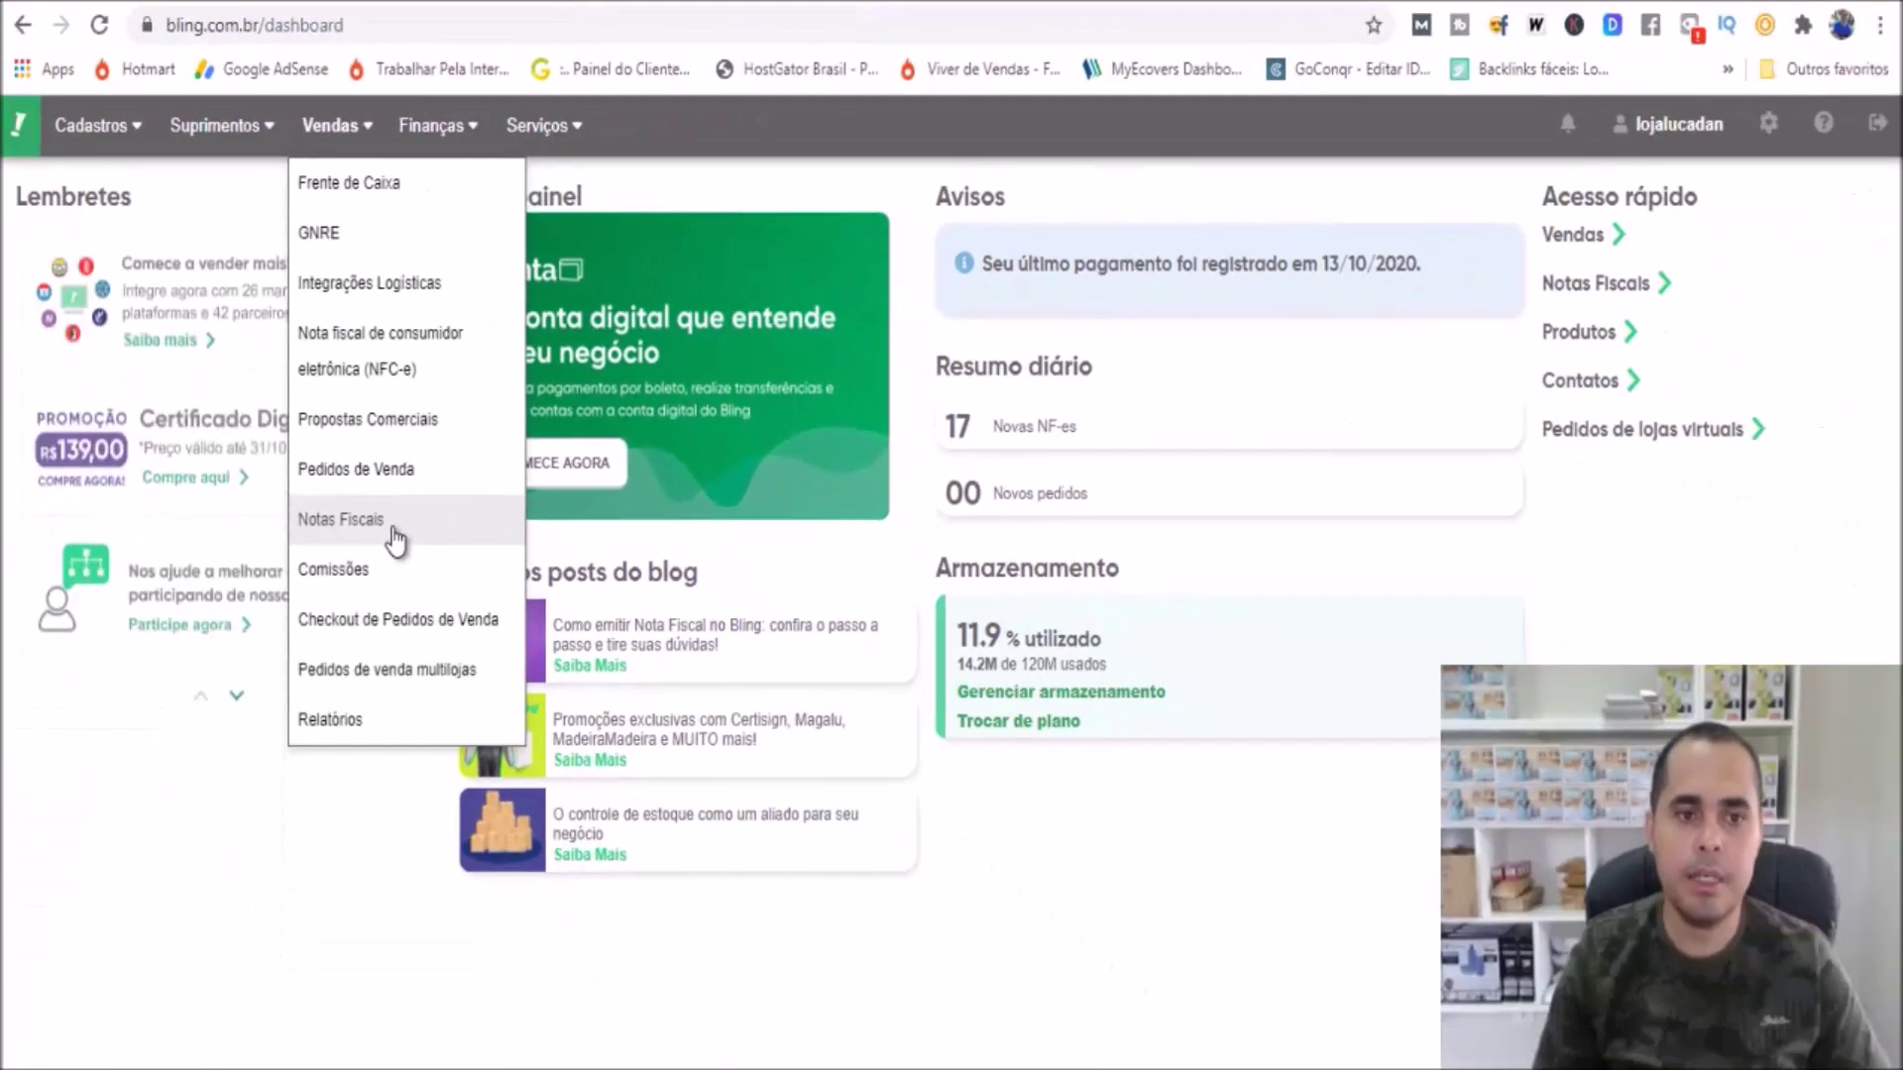
pyautogui.click(397, 540)
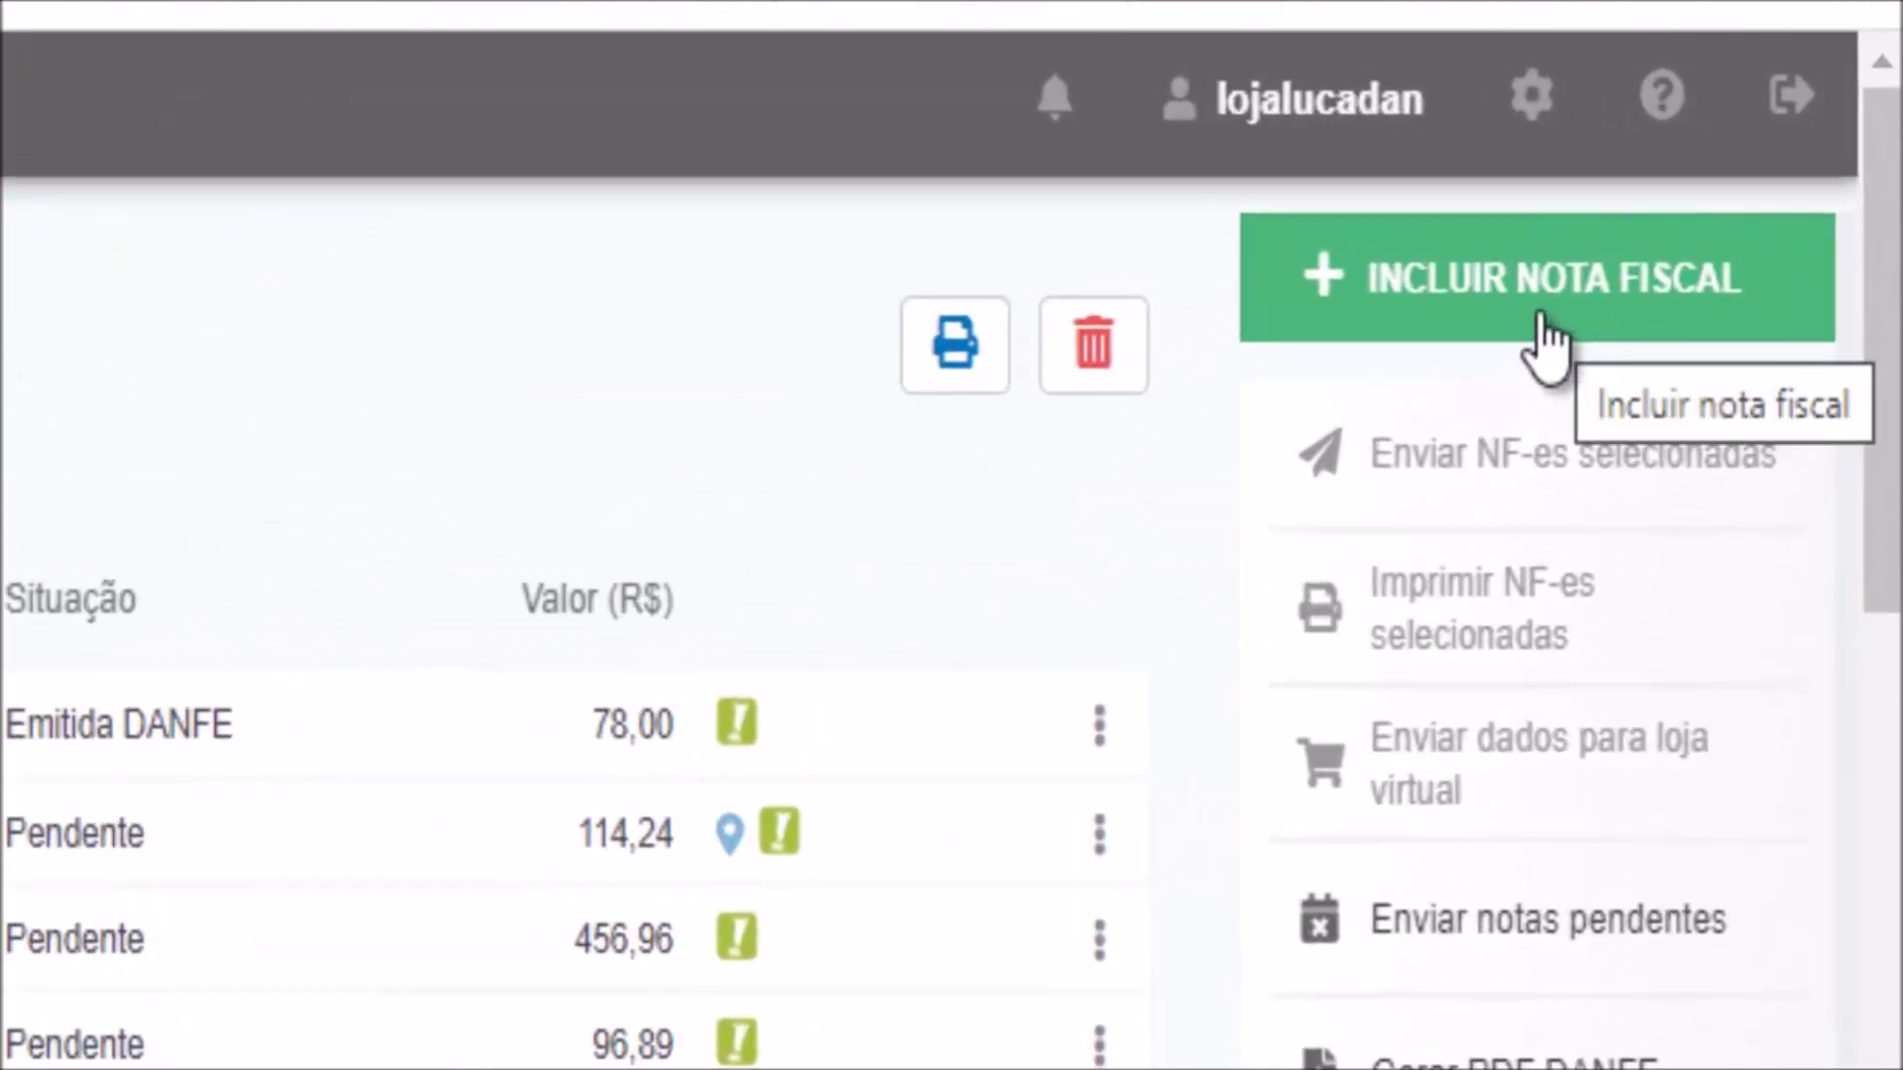
pyautogui.click(1548, 322)
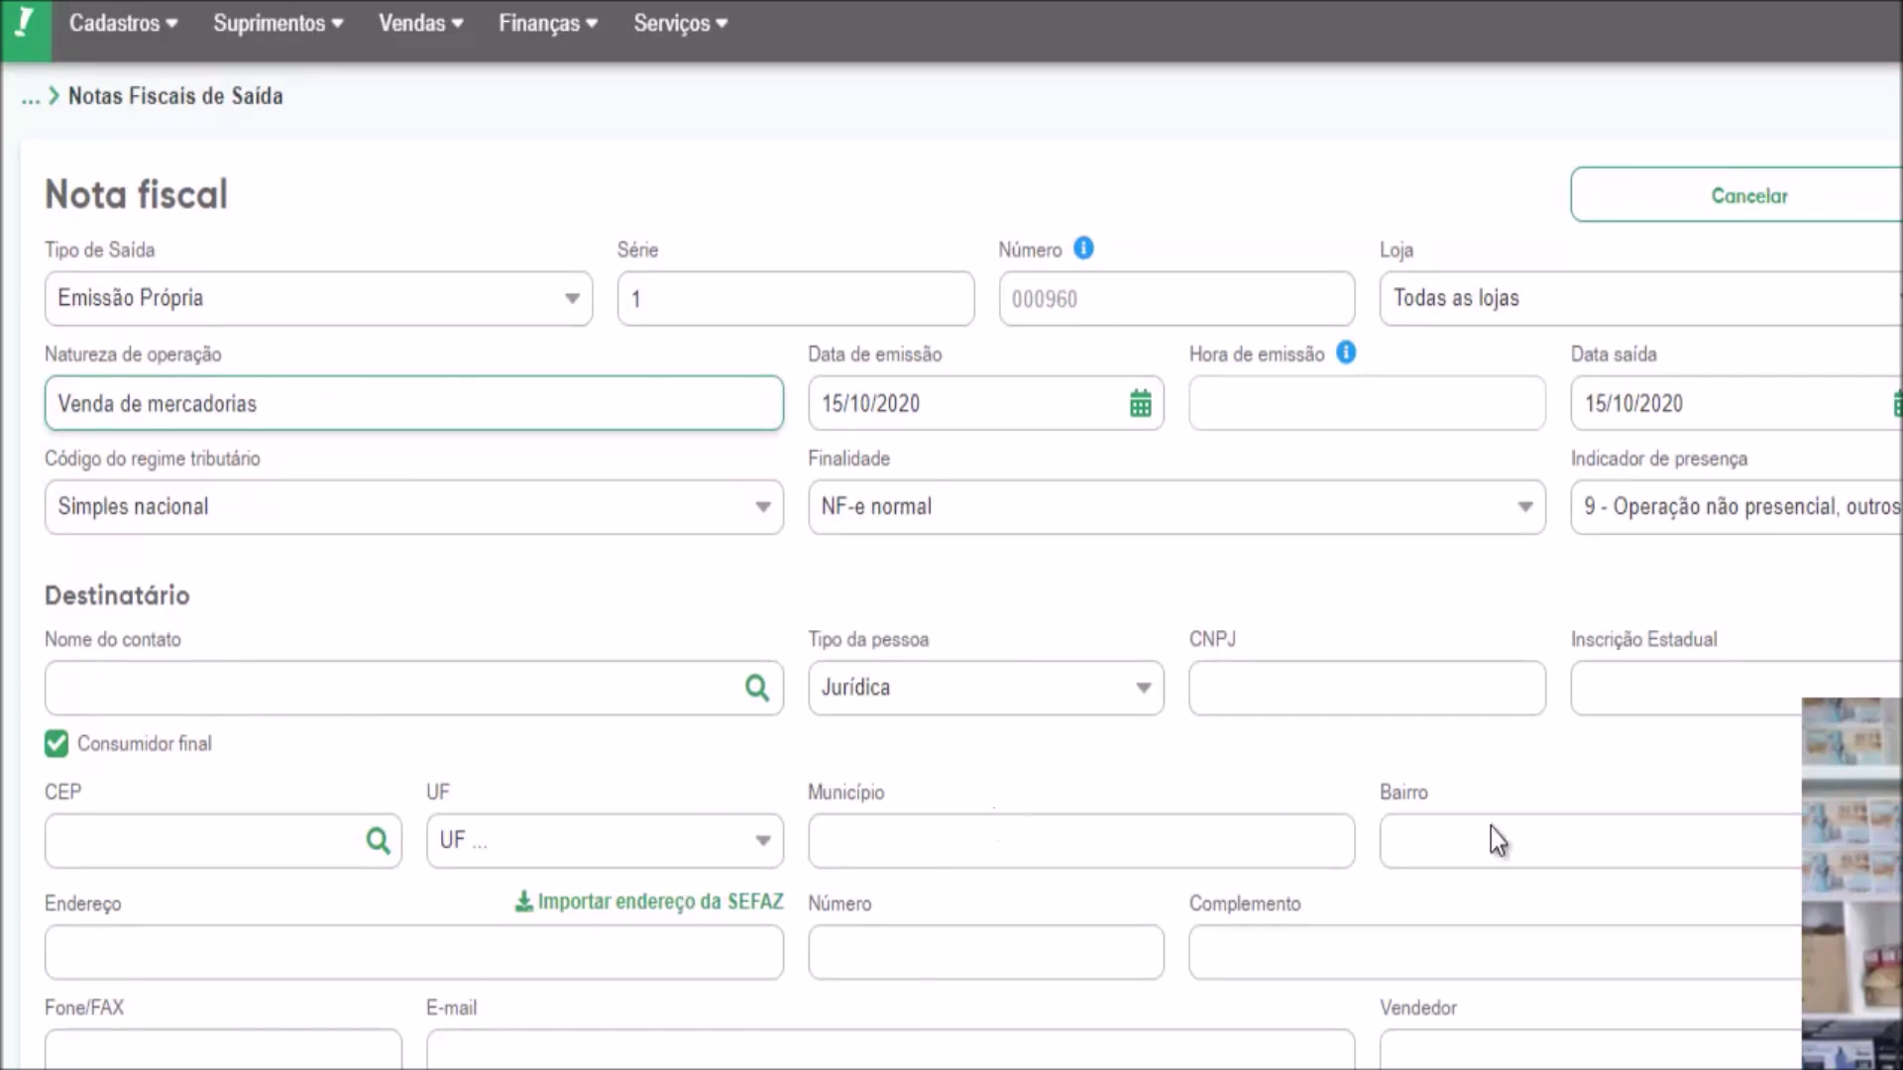
# Add the TERMÔMETRO DIGITAL INFRAVERMELHO PARA TESTA product to the invoice by searching 'ter'
pyautogui.scroll(-5, 951, 595)
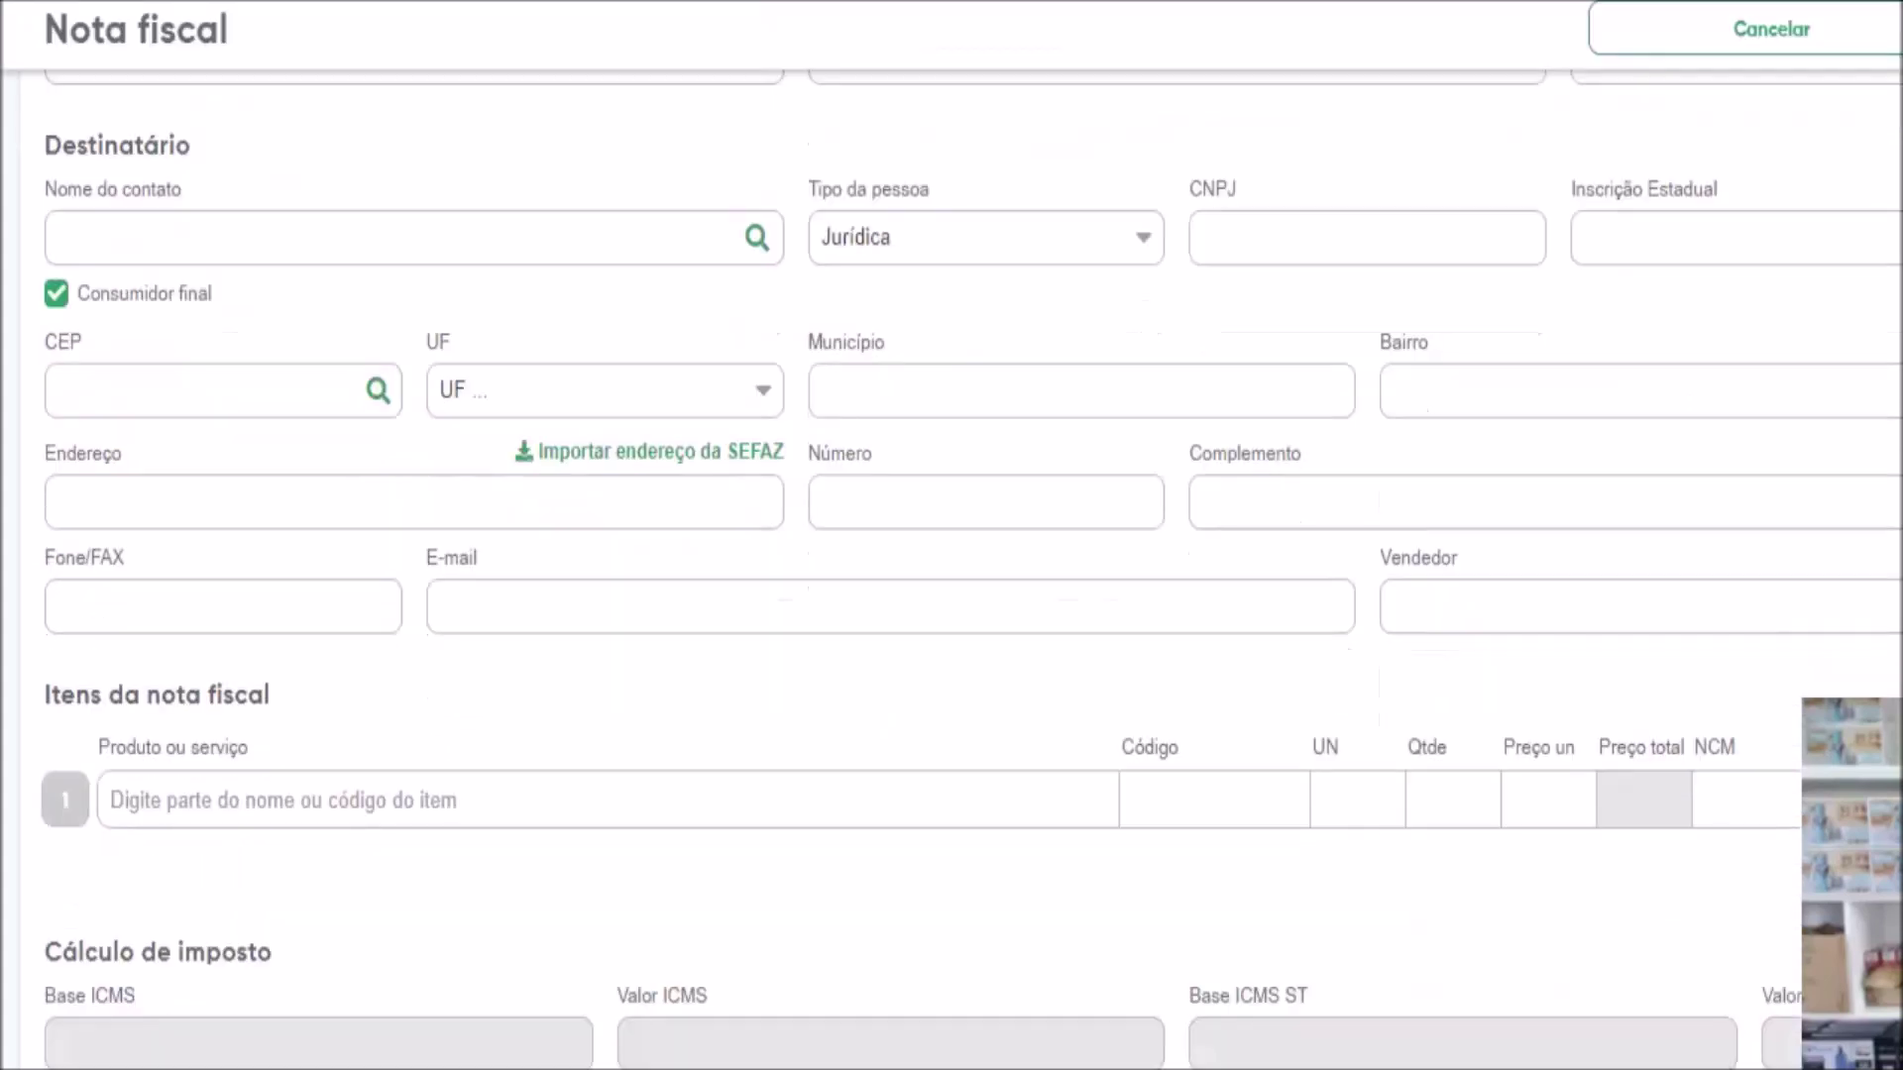
pyautogui.click(617, 794)
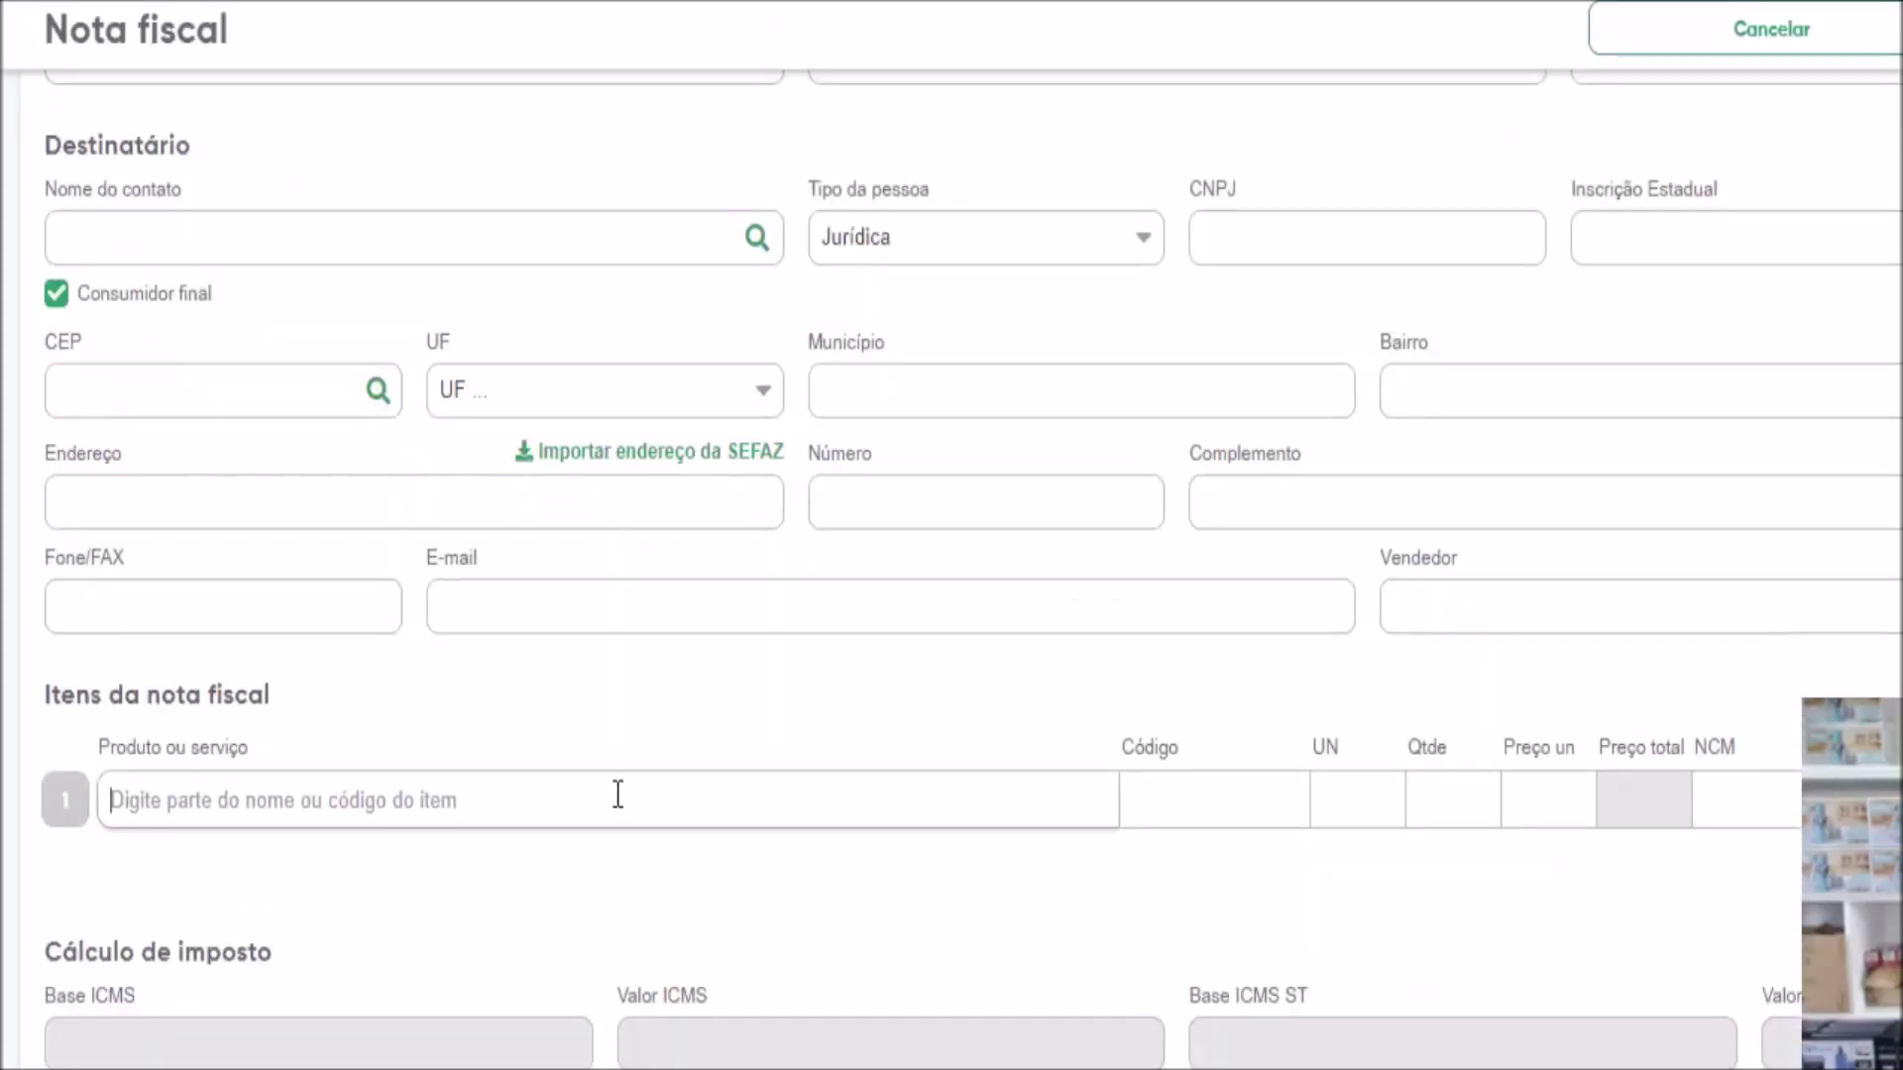
pyautogui.write('ter')
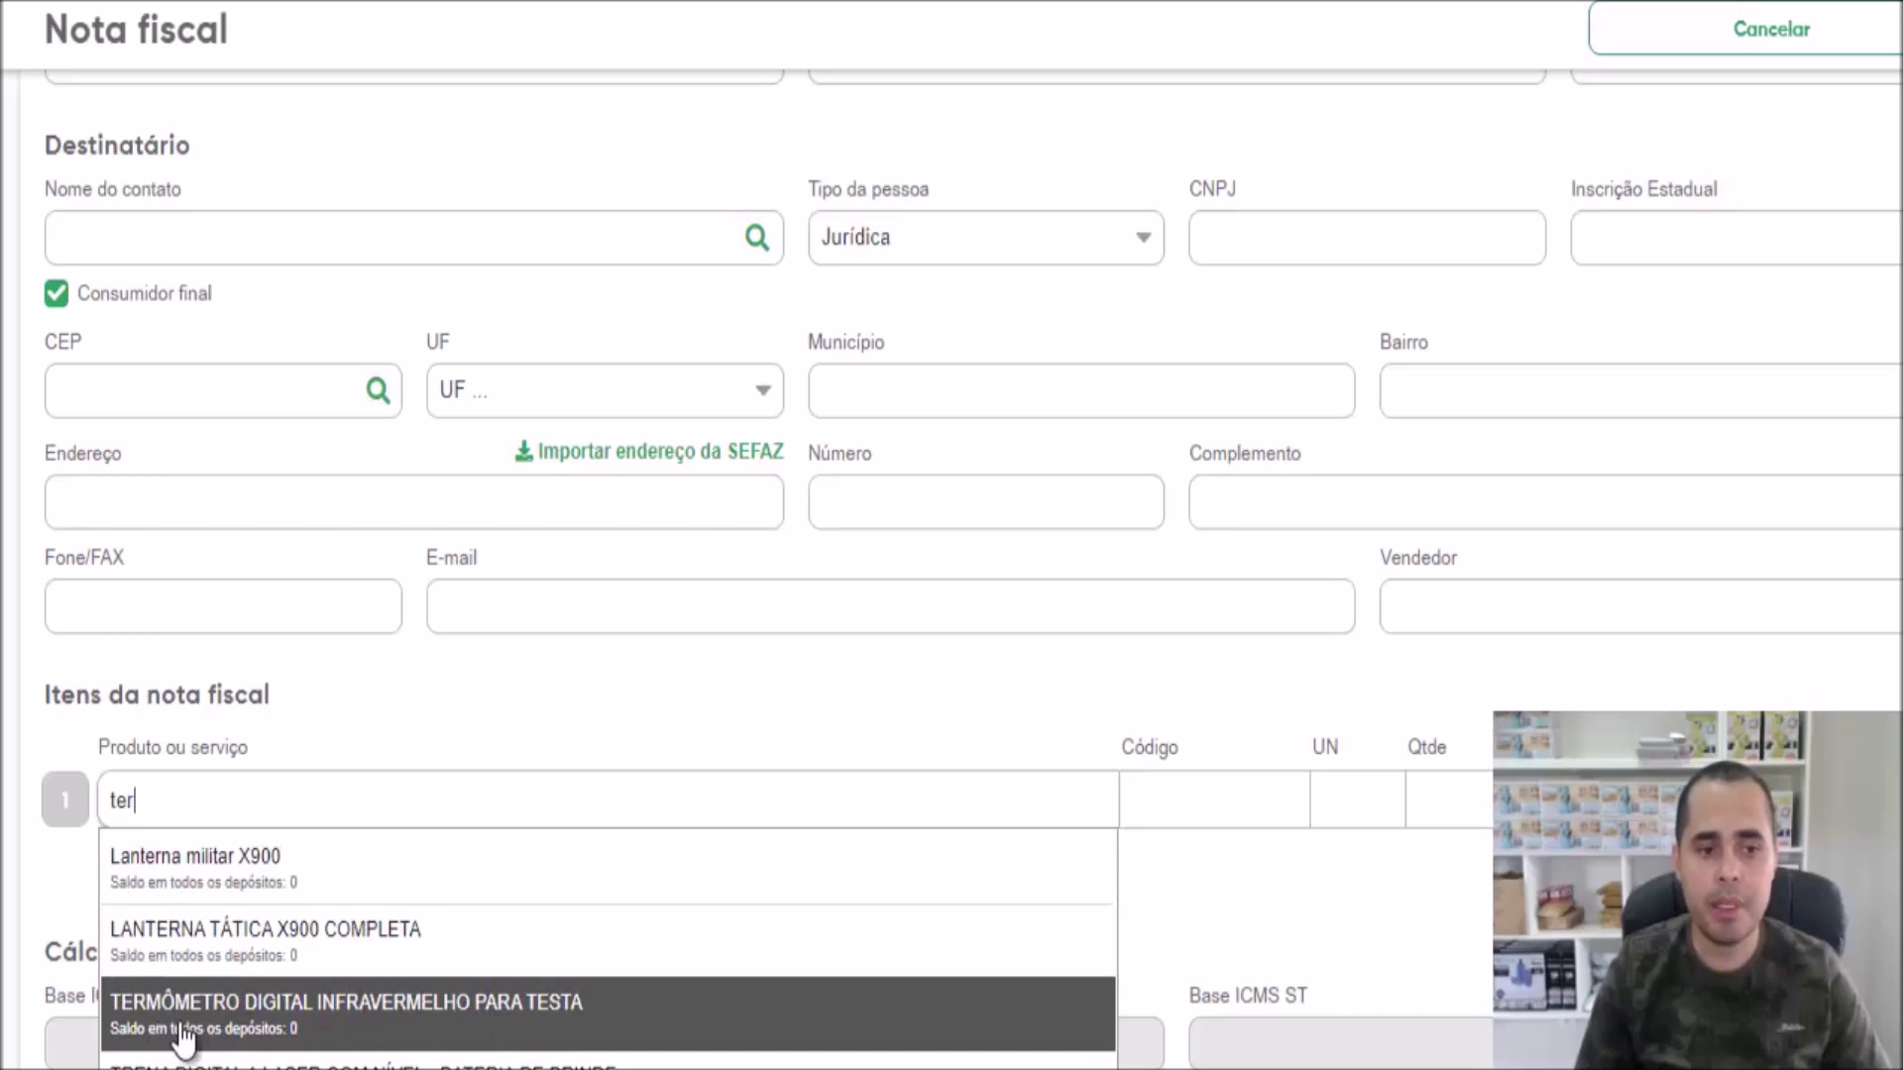
pyautogui.click(545, 1013)
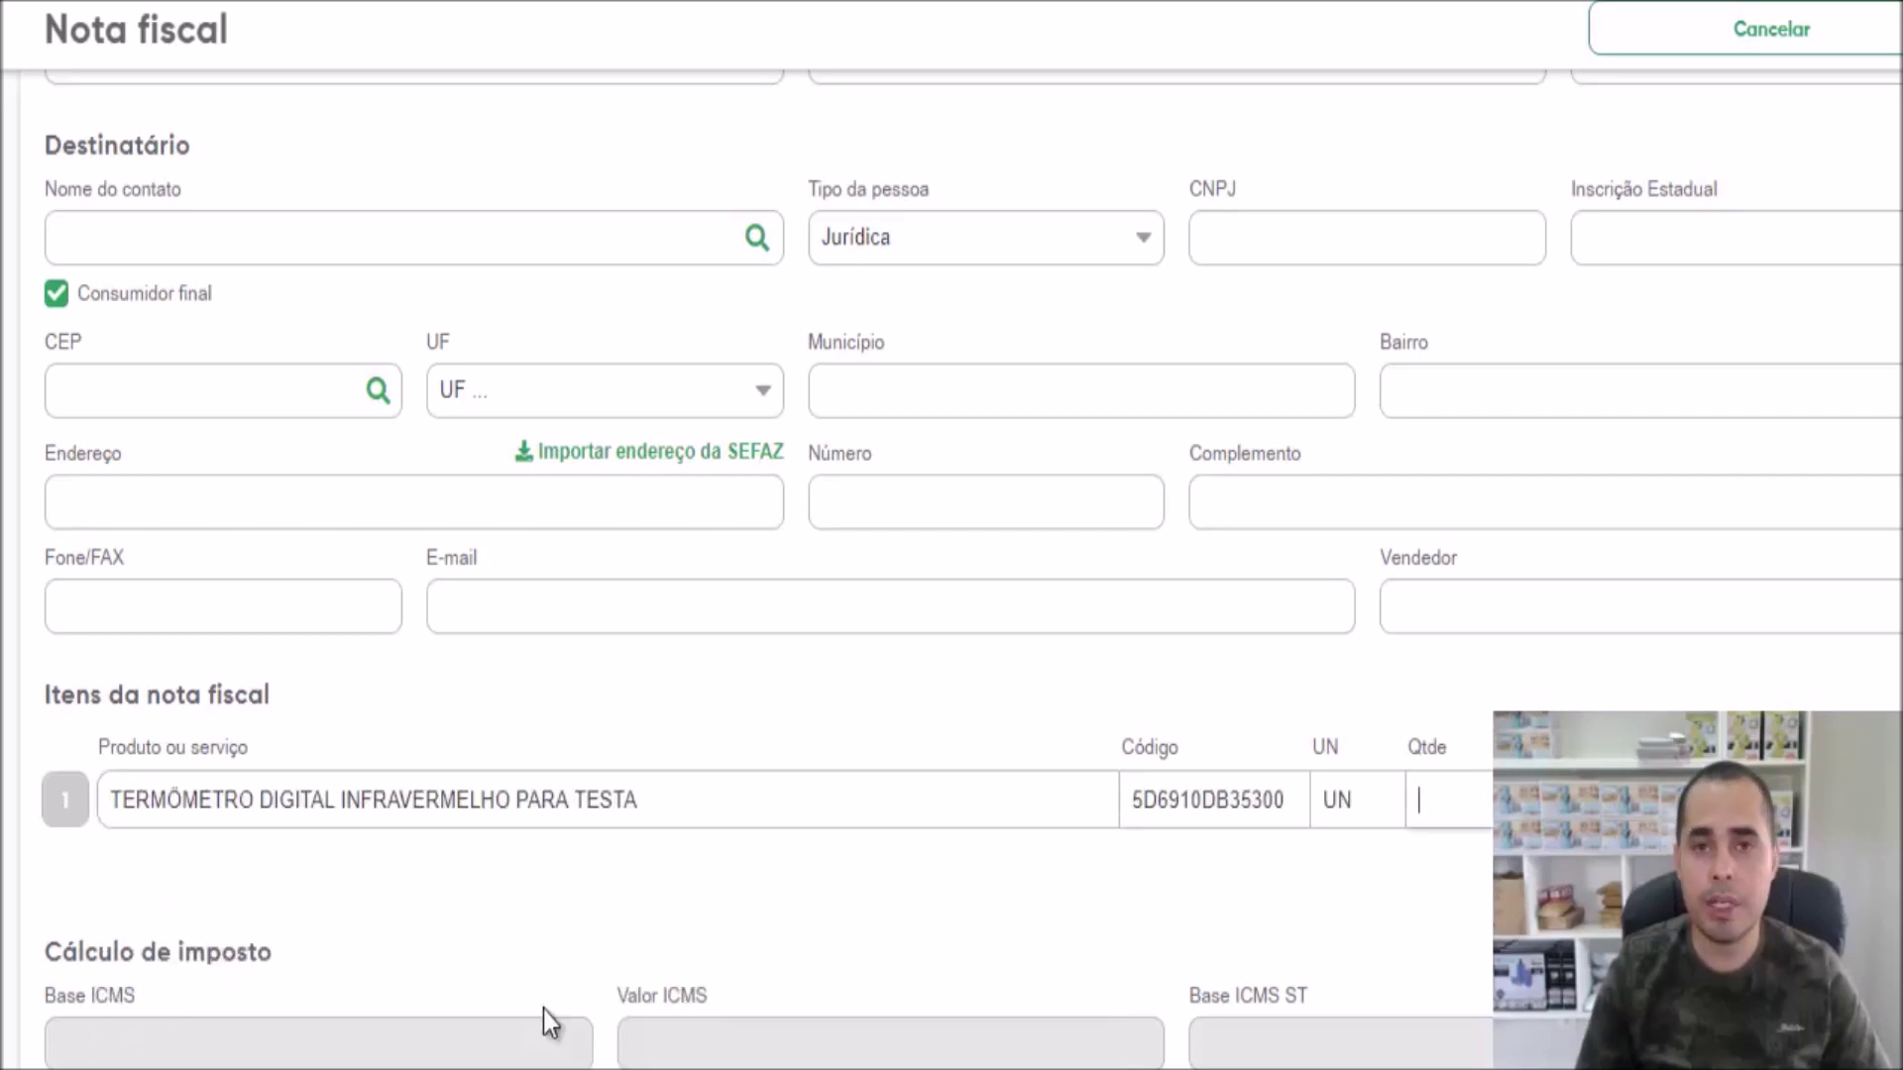
pyautogui.click(1013, 901)
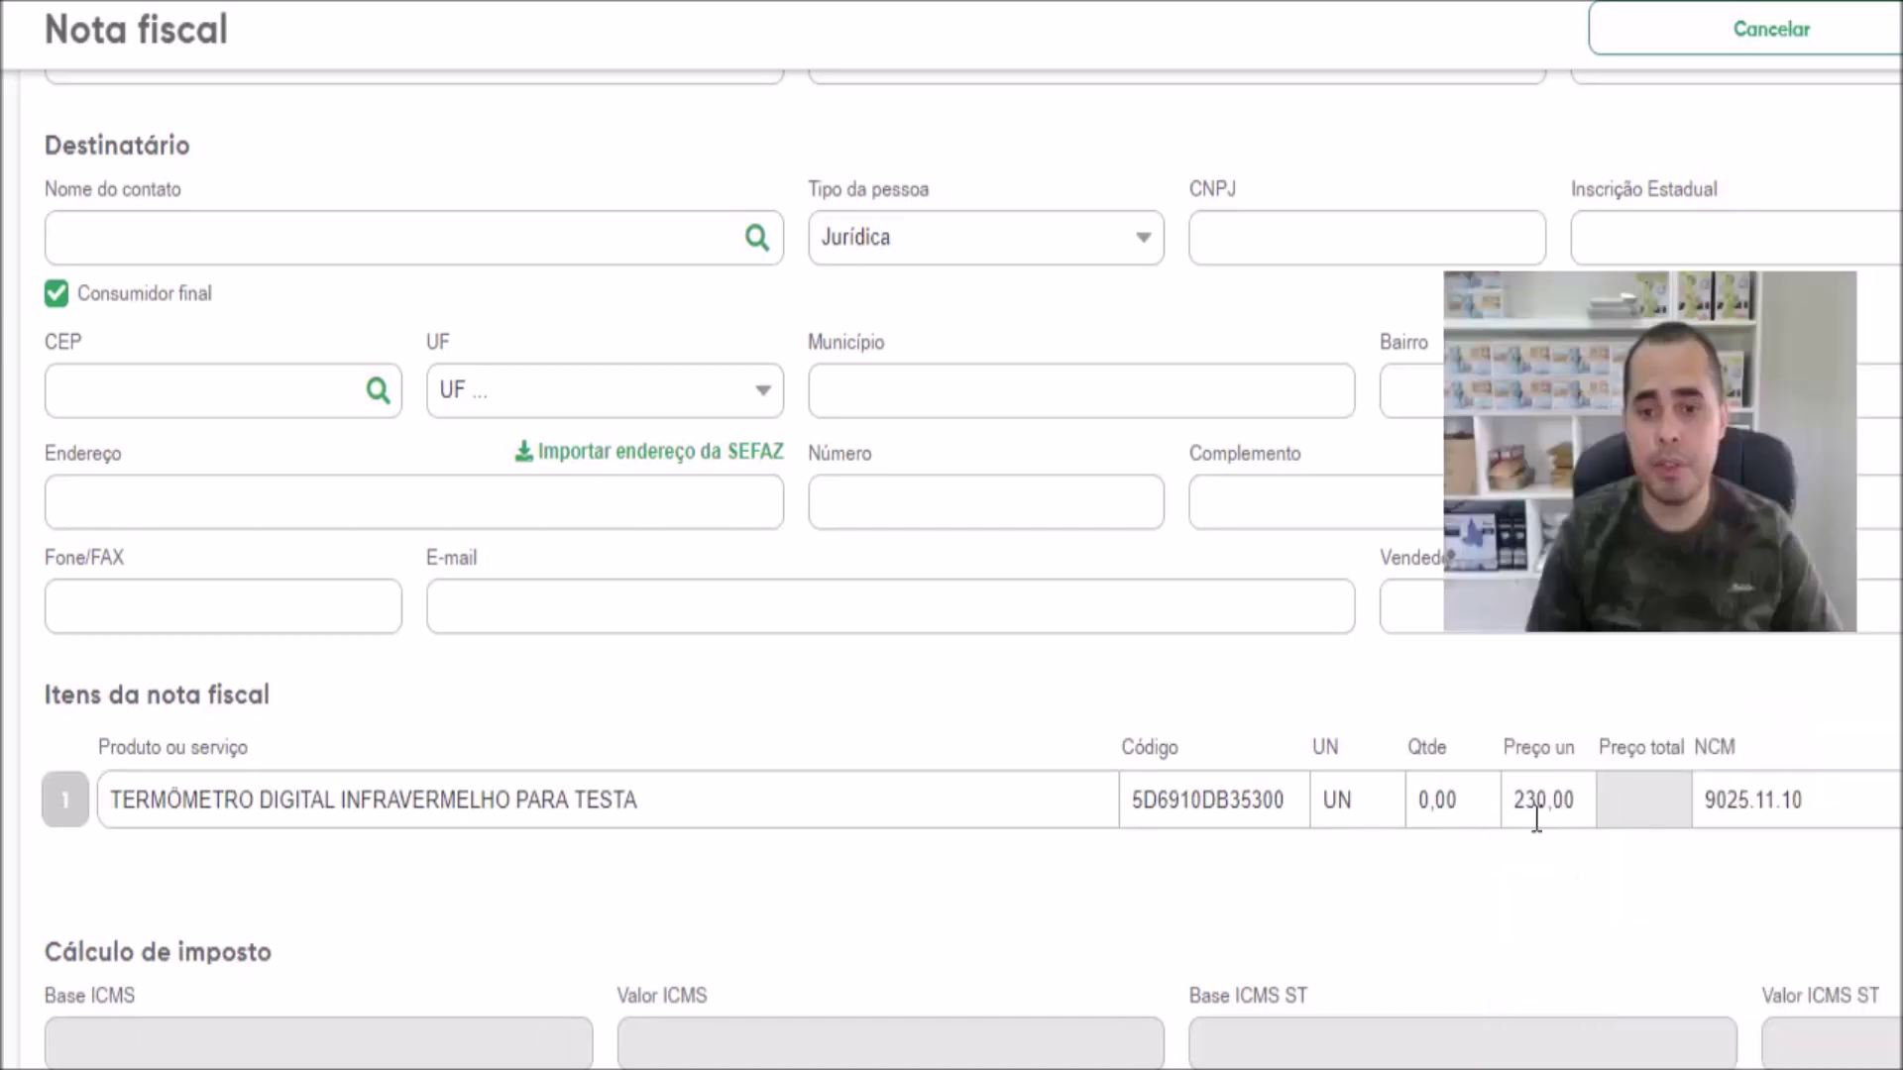
# Set the thermometer line to quantity 1 and unit price 80,00 instead of 230,00
pyautogui.click(1465, 815)
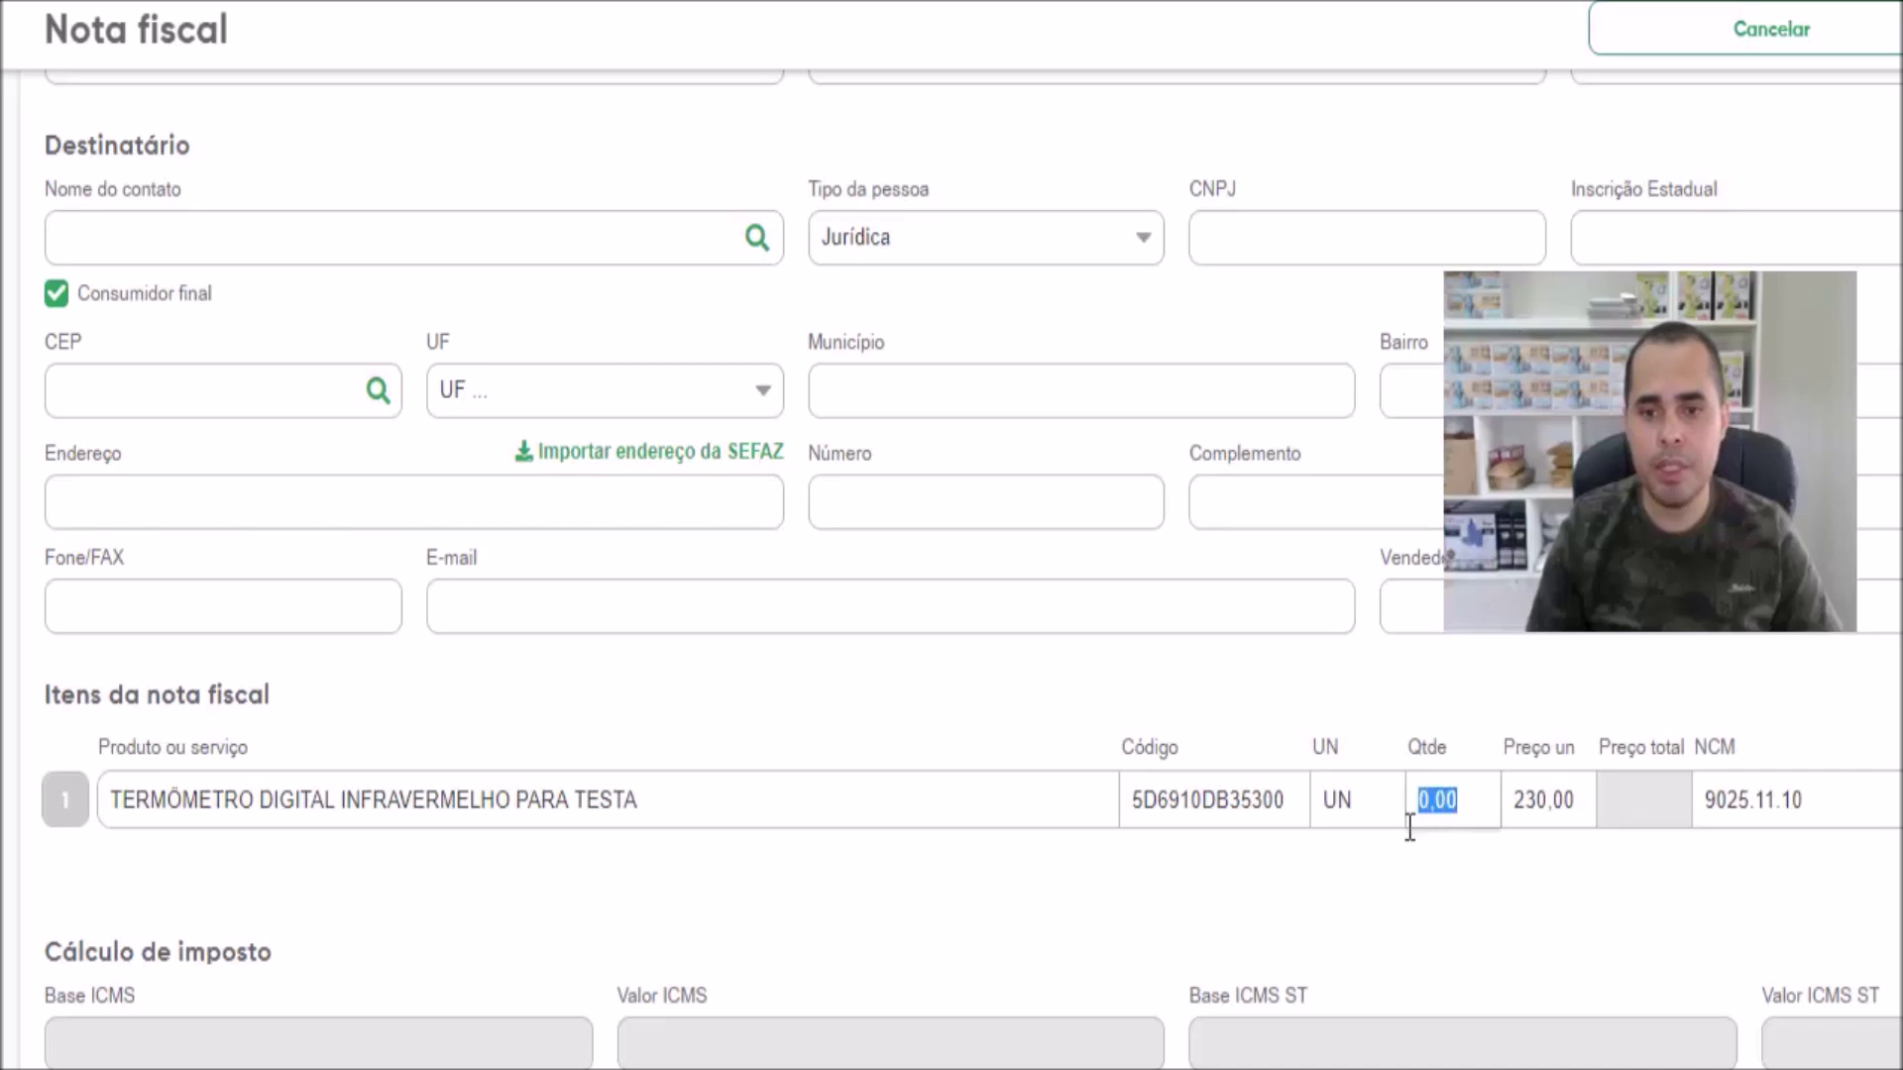
pyautogui.write('1')
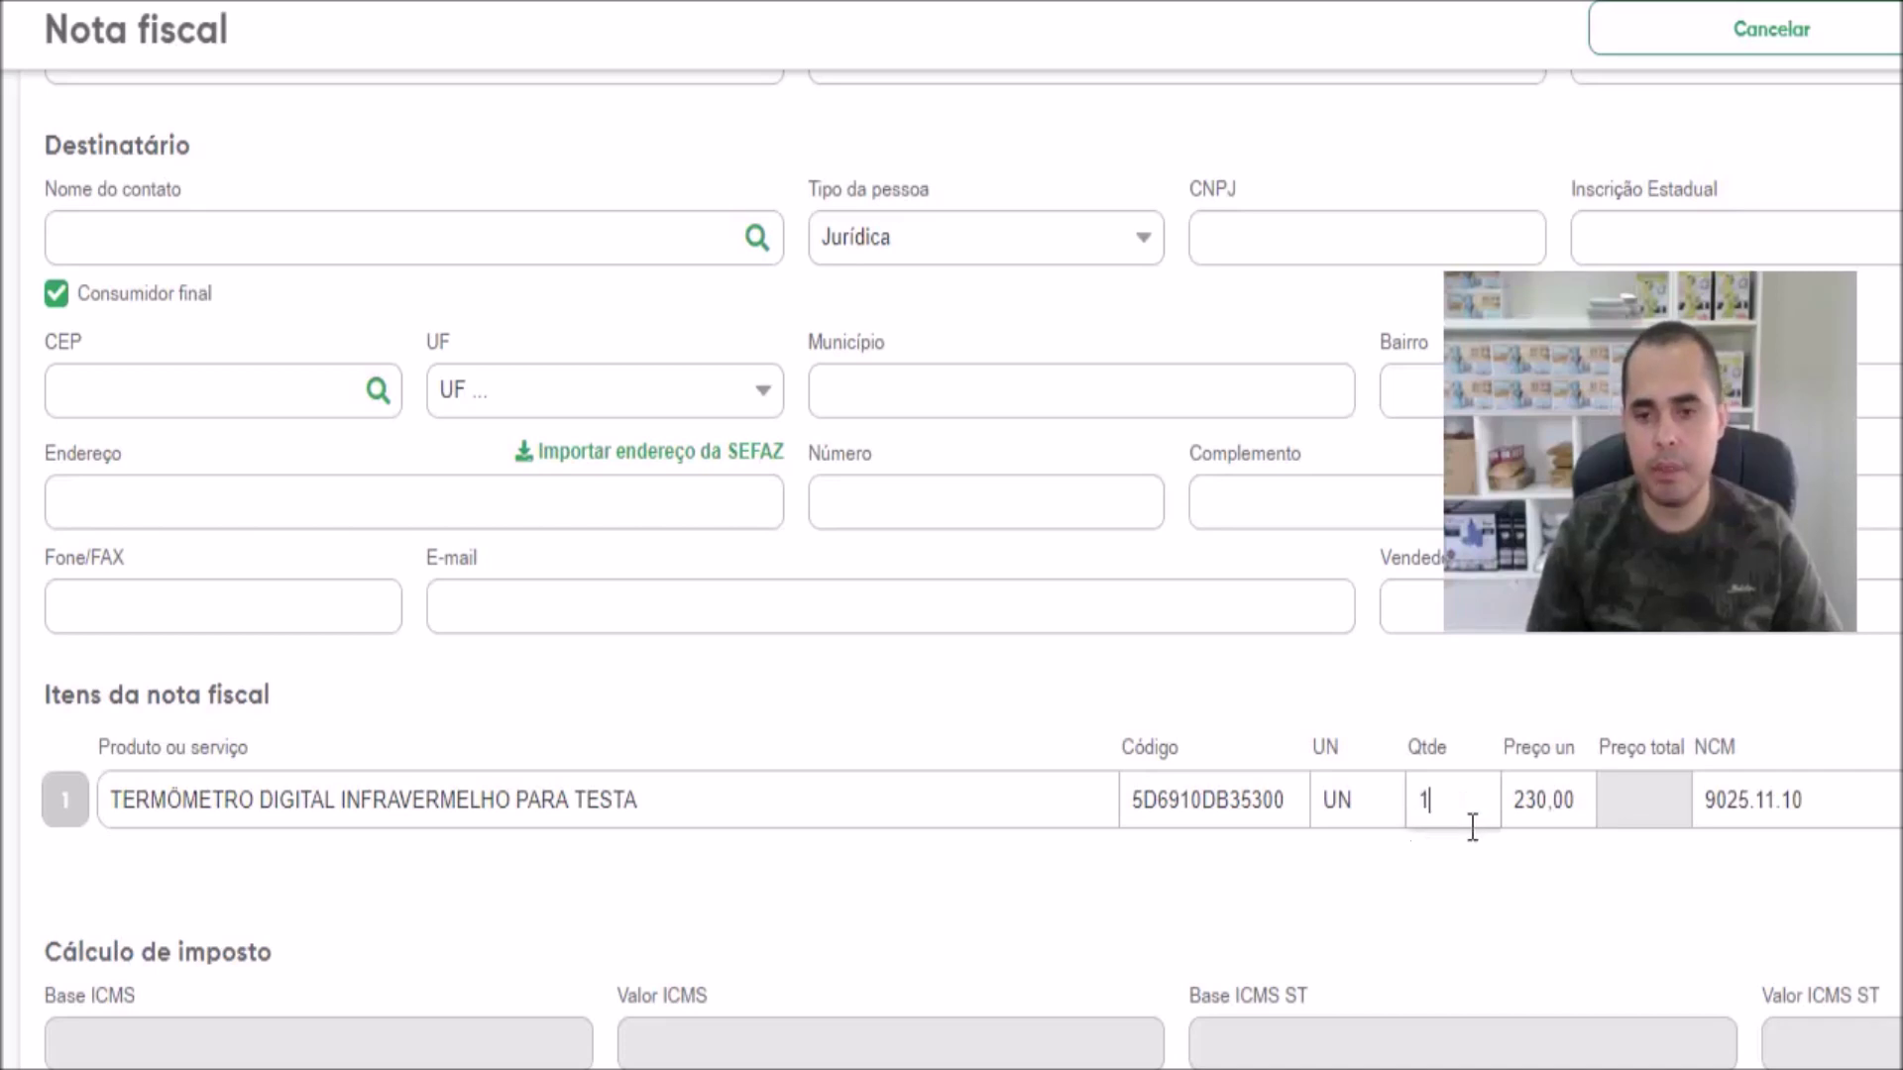
pyautogui.click(1536, 807)
pyautogui.moveTo(1516, 803); pyautogui.dragTo(1586, 801)
pyautogui.write('80')
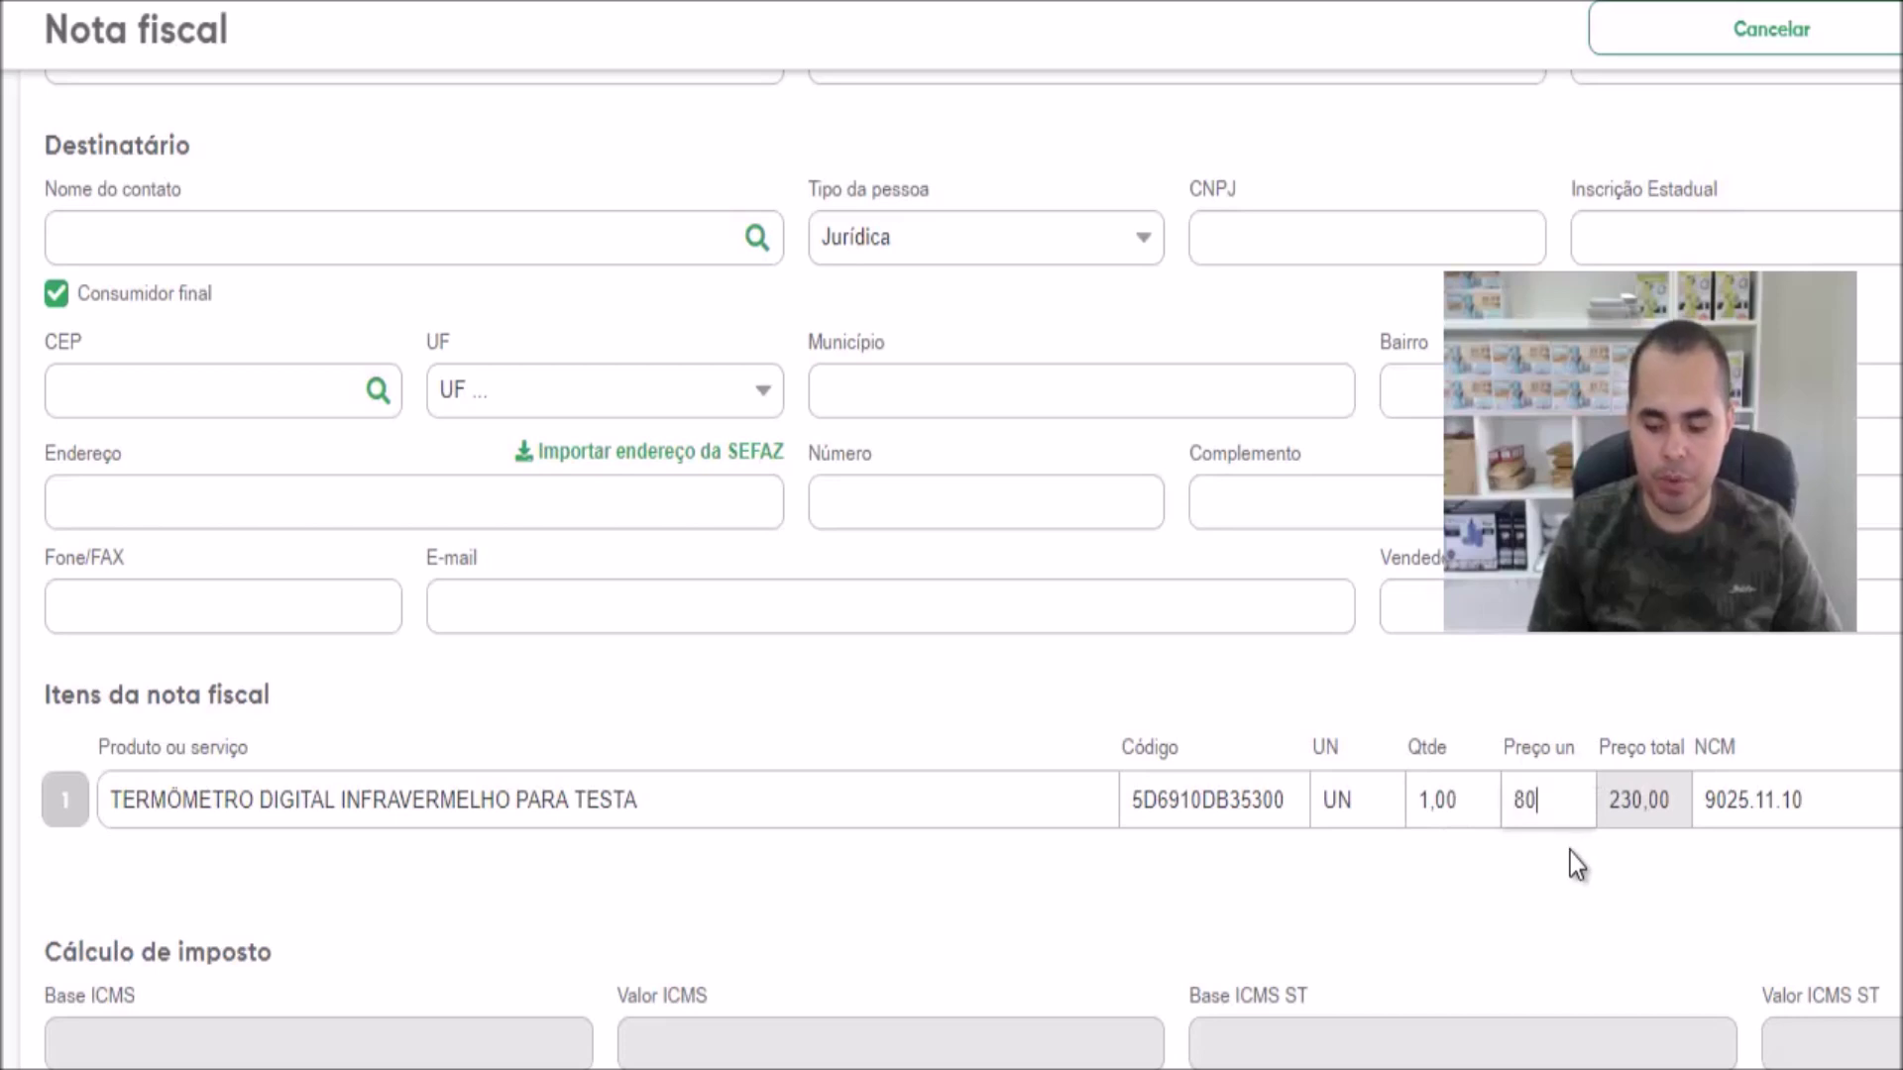
pyautogui.write(',00')
pyautogui.press('Tab')
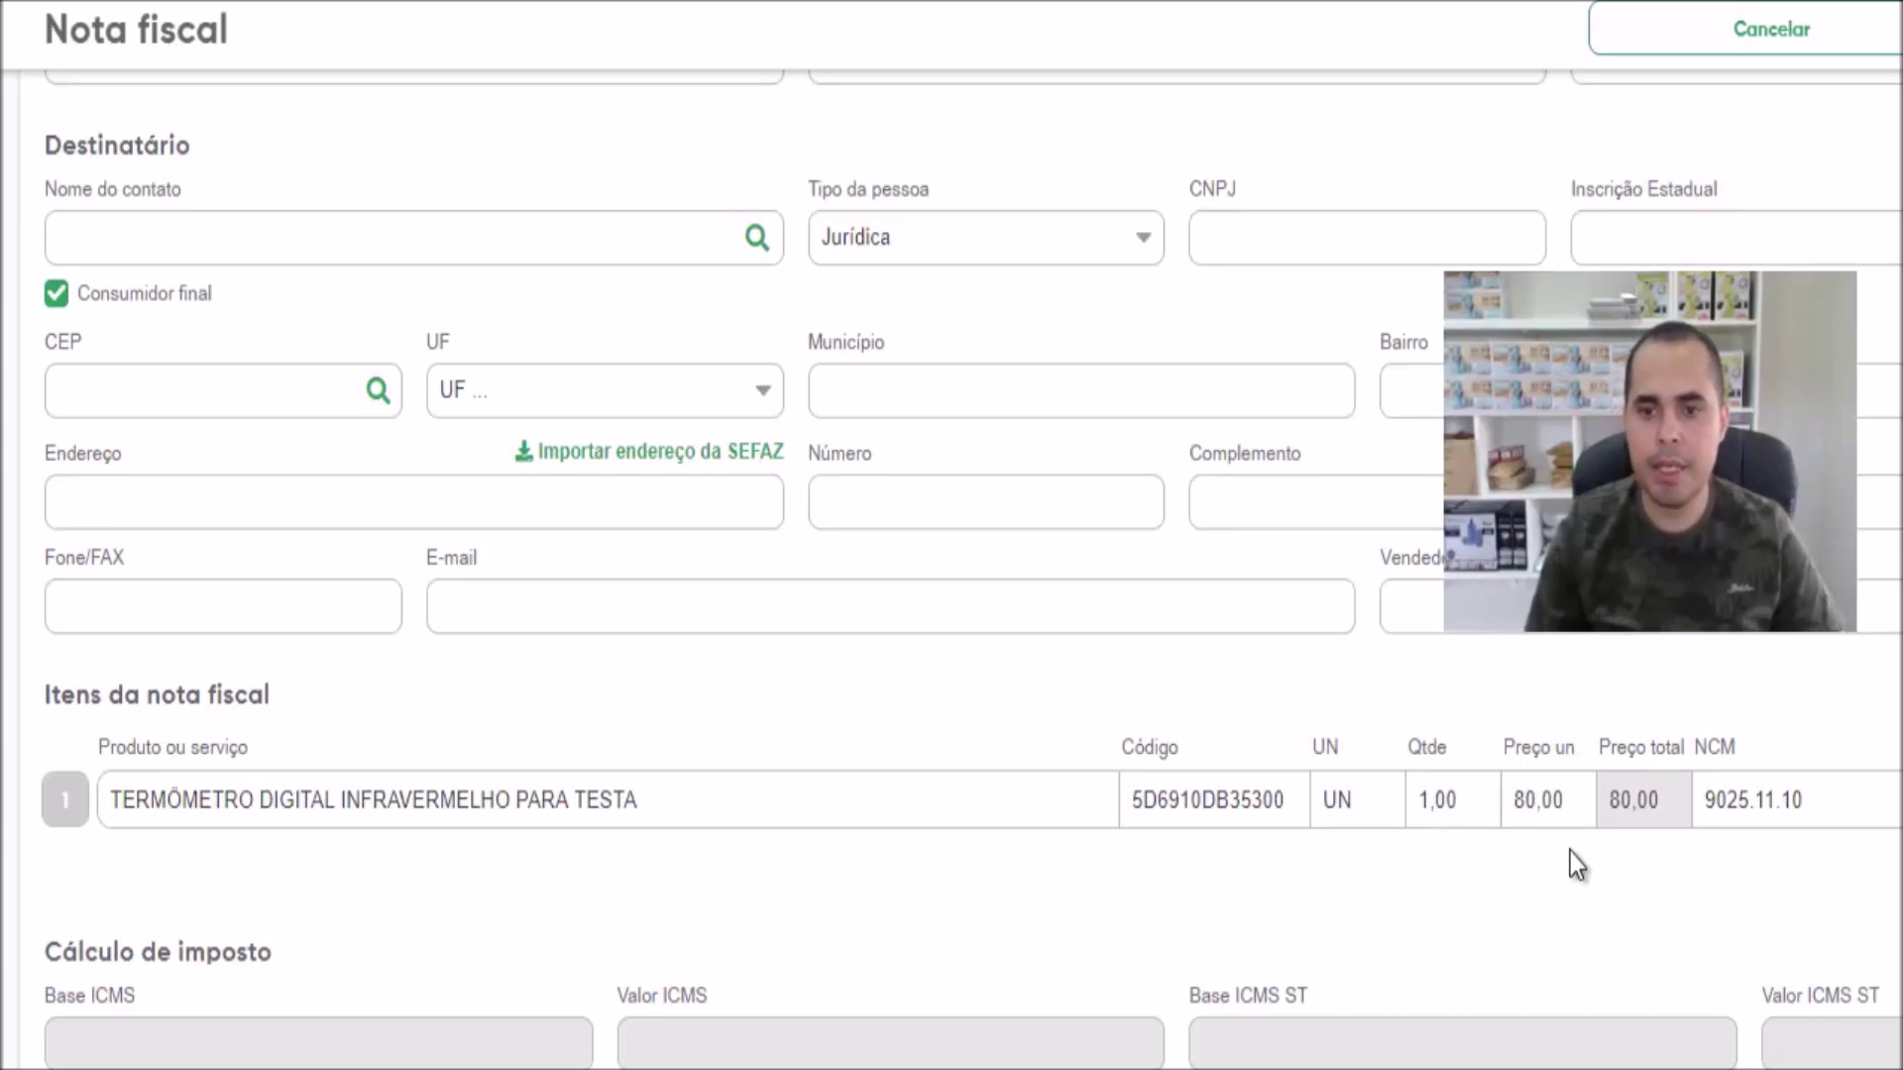
pyautogui.click(1570, 852)
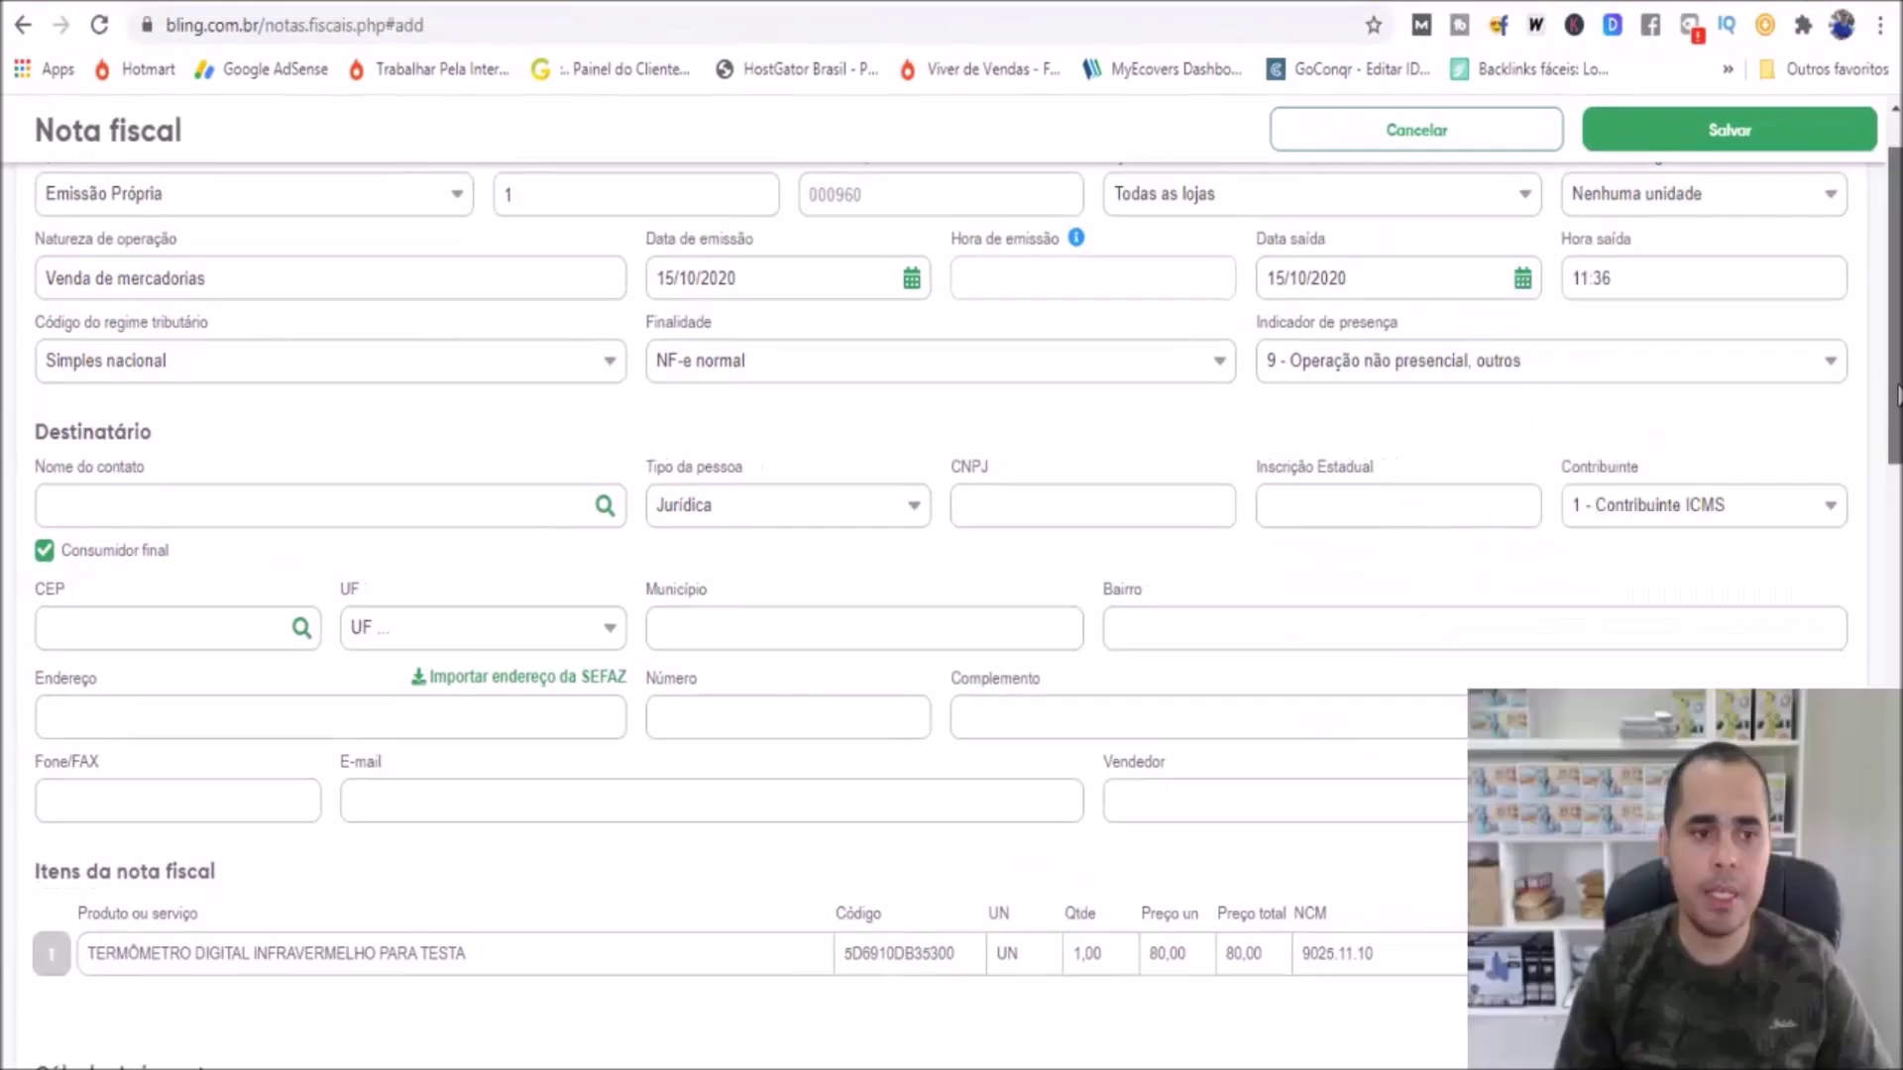
pyautogui.scroll(2, 446, 646)
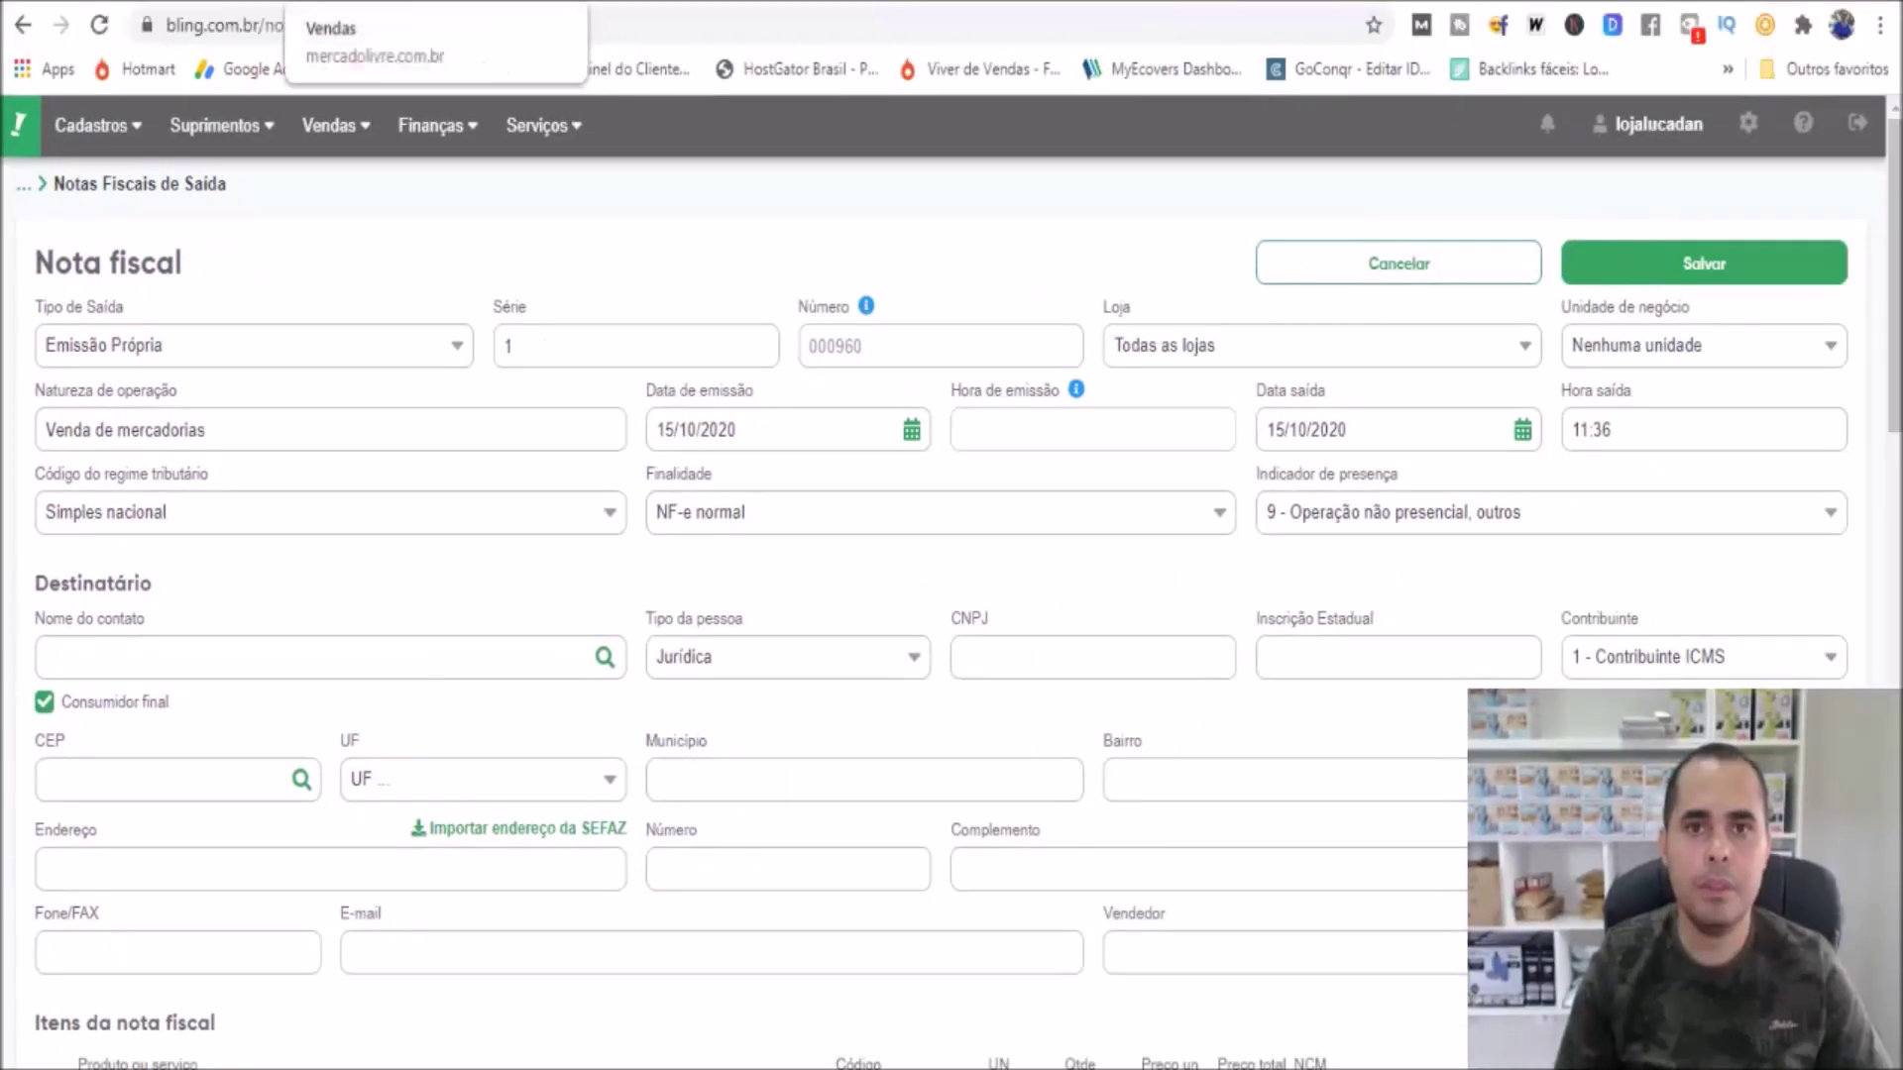
# Open the thermometer sale's Ver detalhes page in Mercado Livre and select the buyer's name
pyautogui.click(297, 4)
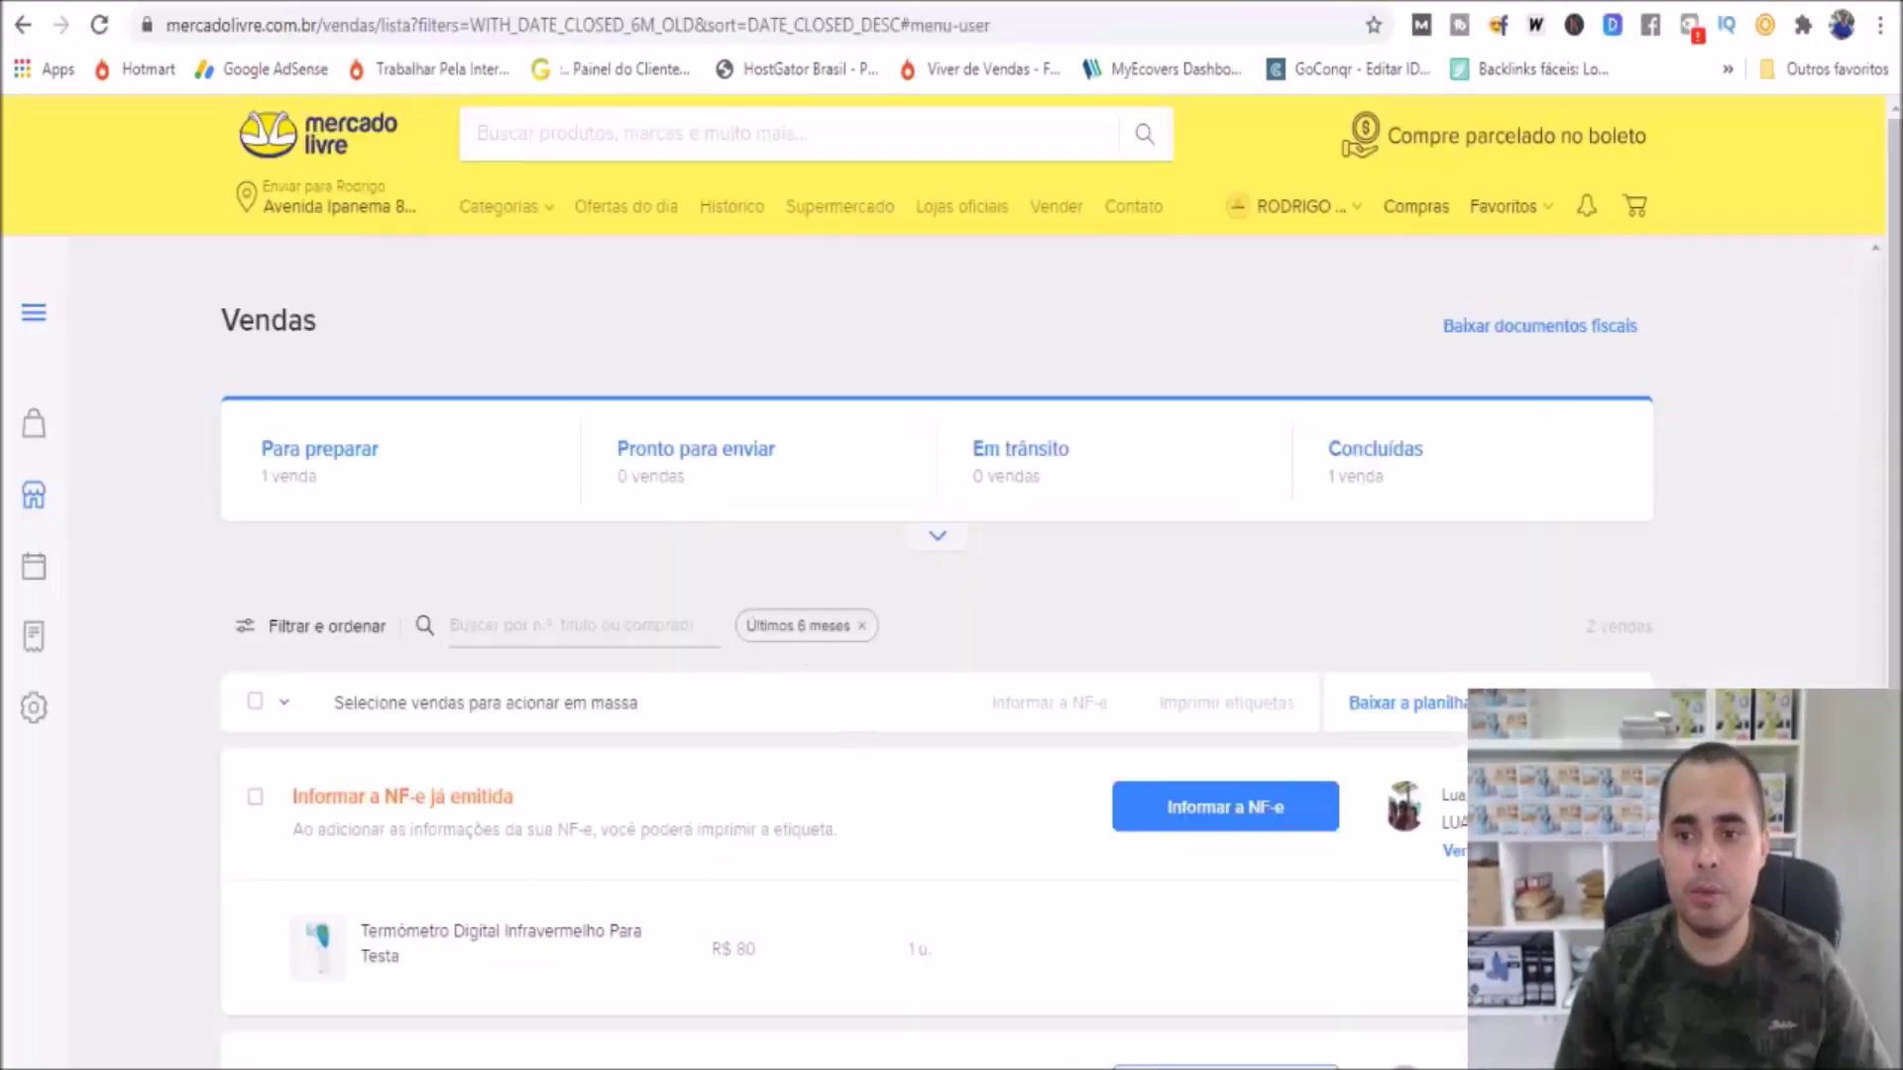
pyautogui.scroll(-2, 1883, 595)
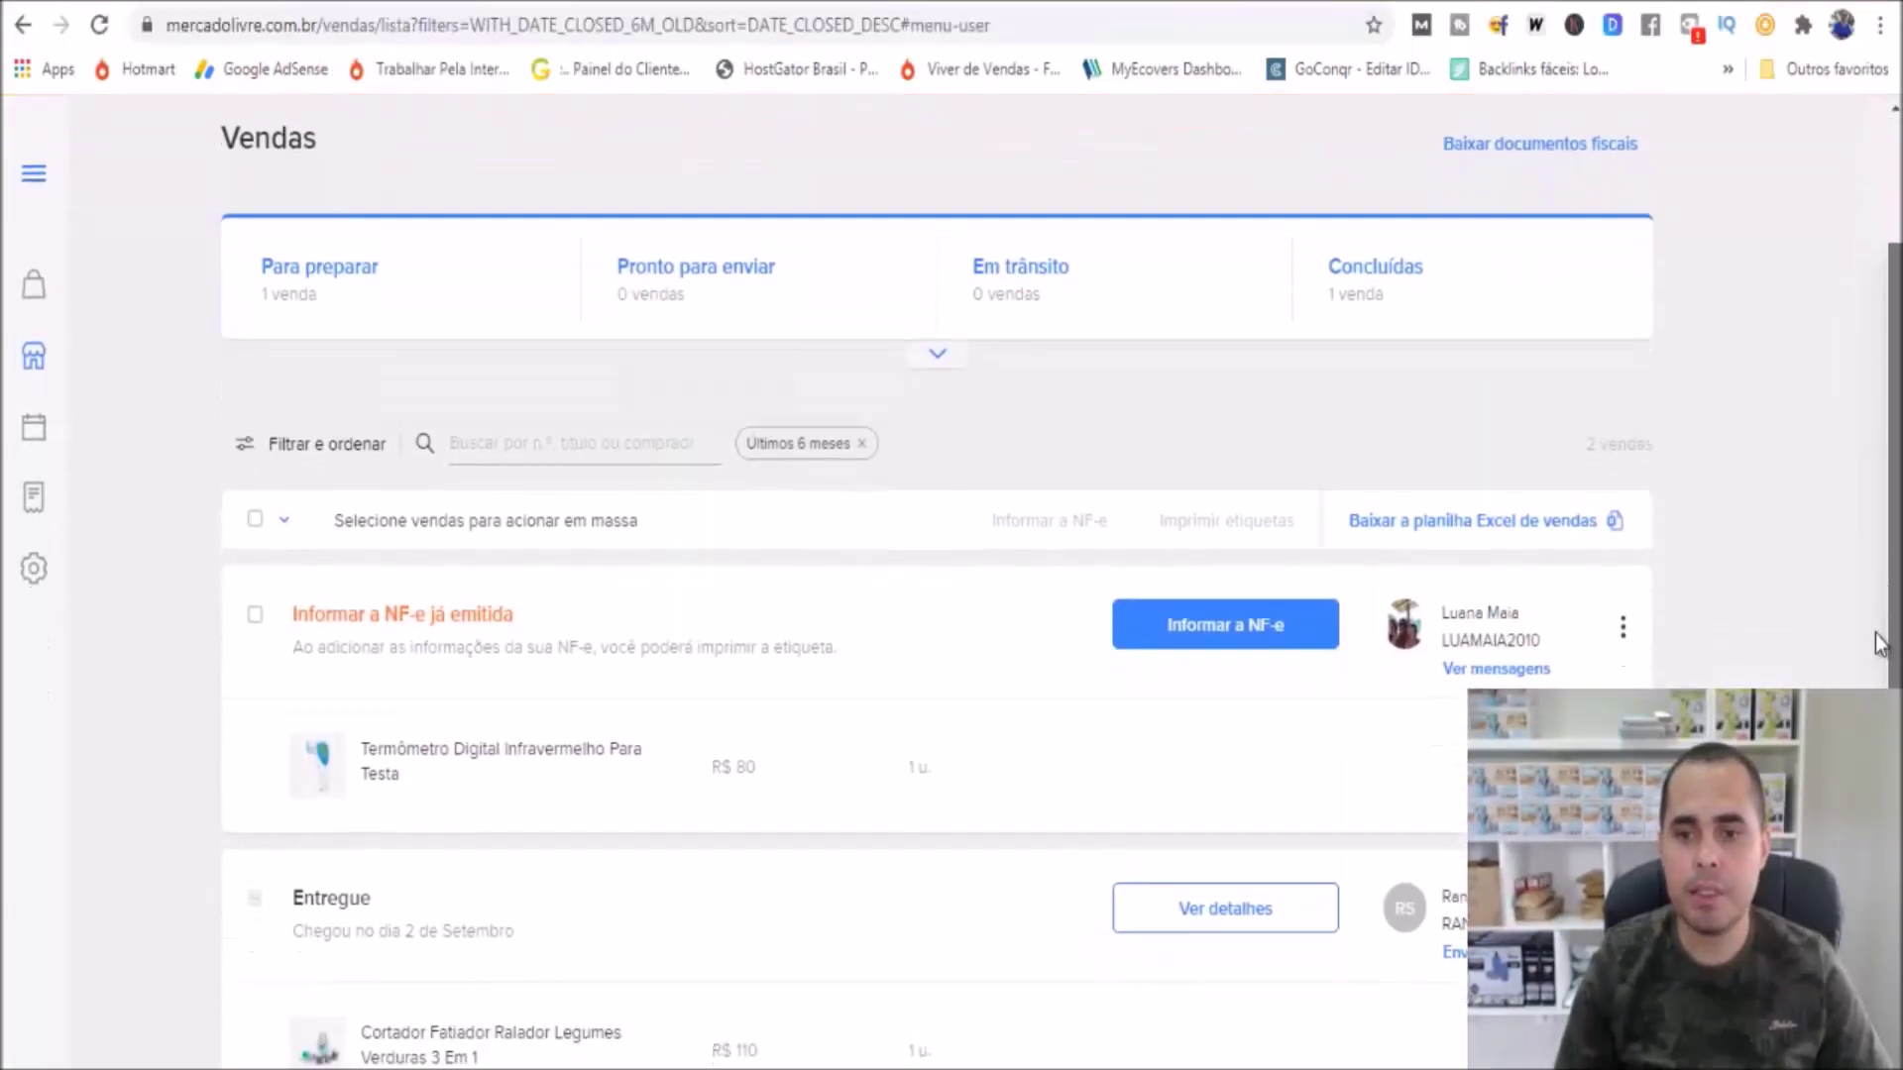
pyautogui.click(1625, 616)
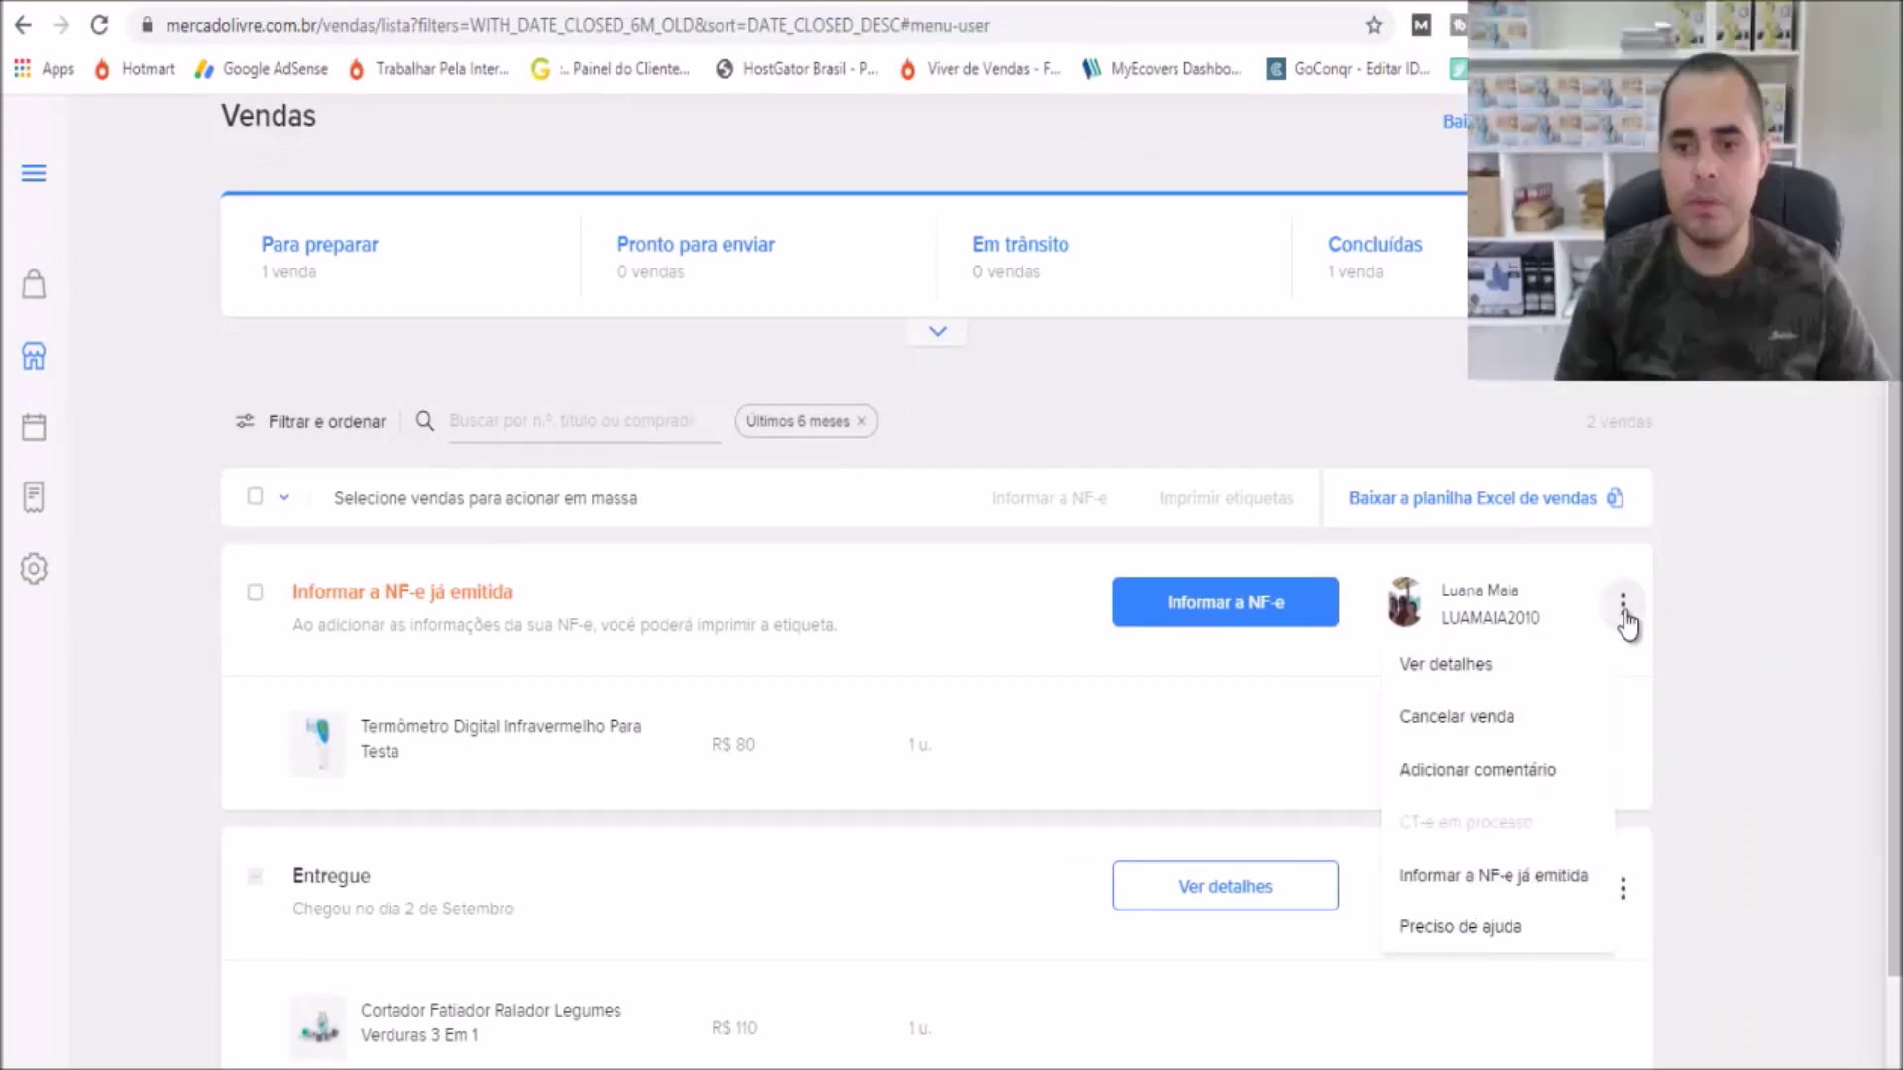
pyautogui.click(1517, 668)
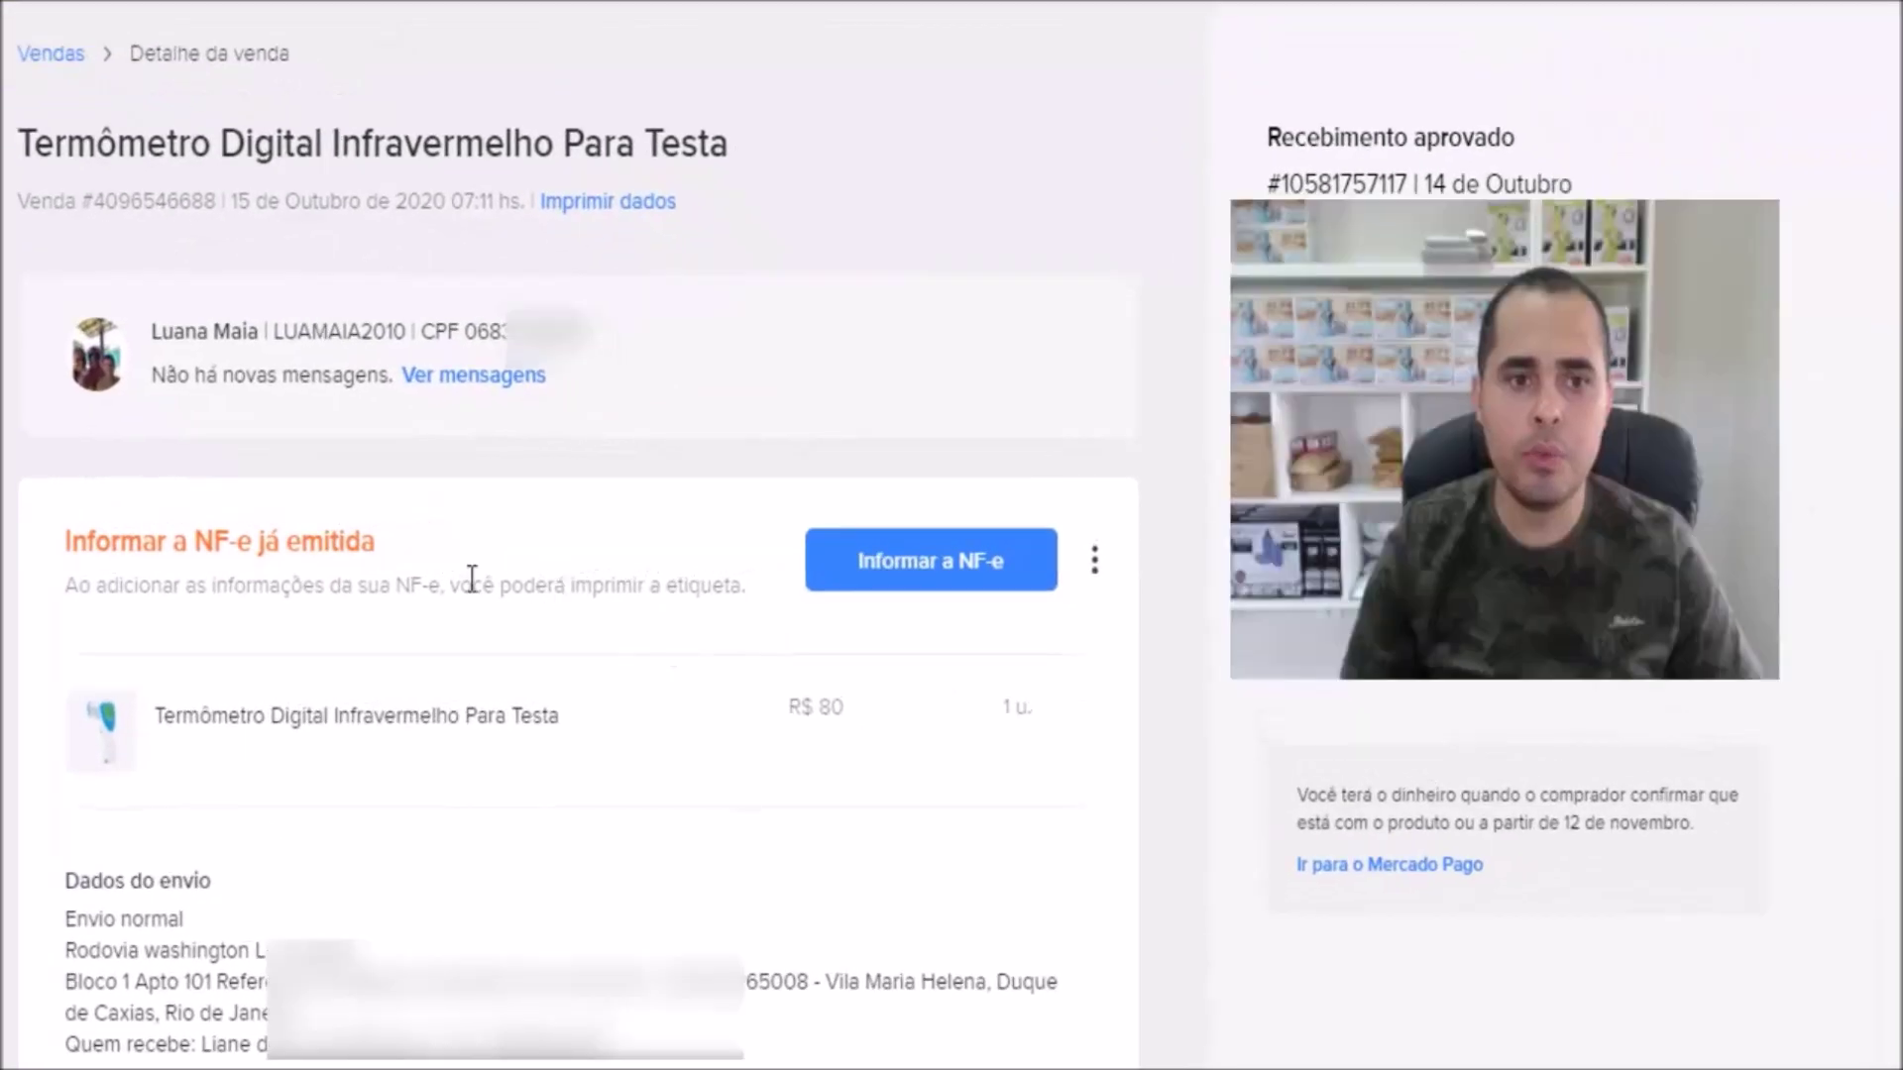
pyautogui.moveTo(150, 343); pyautogui.dragTo(260, 327)
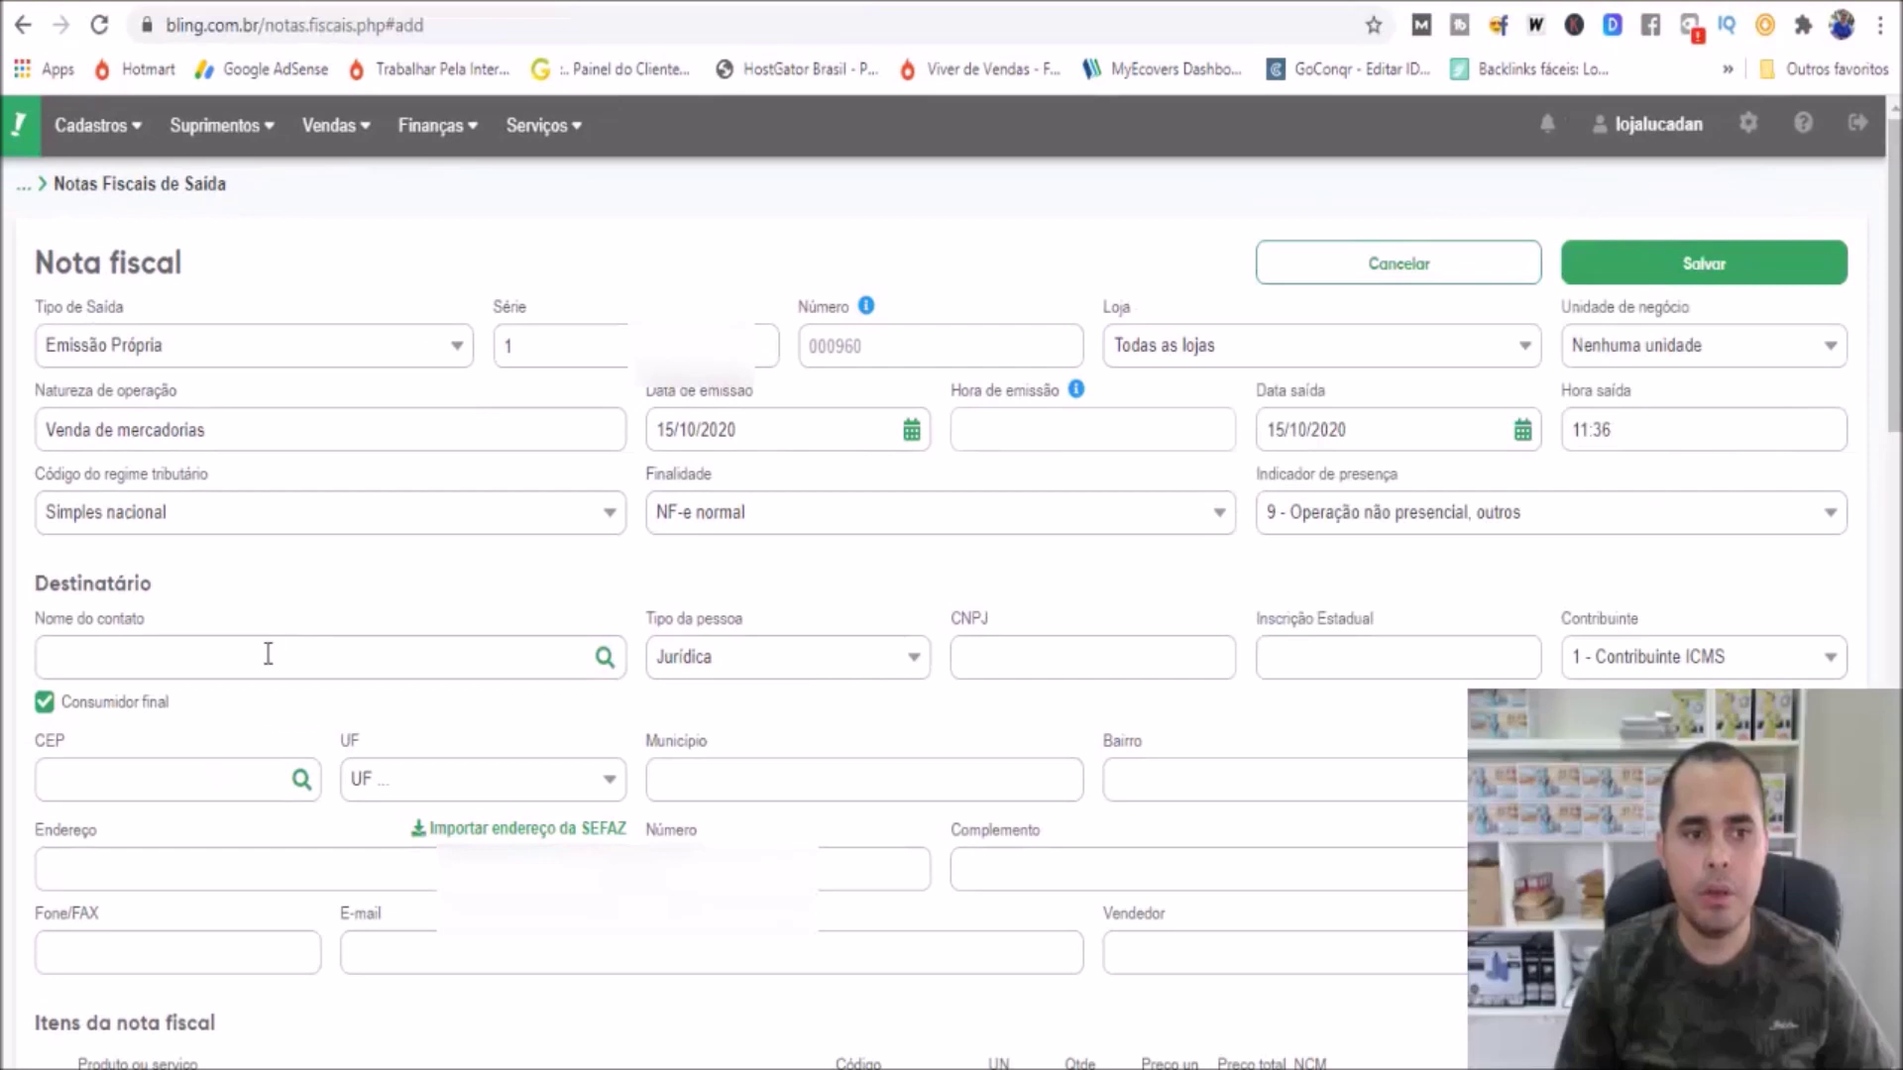
# Enter the buyer's full name as the recipient contact and set person type to Física
pyautogui.click(267, 654)
pyautogui.click(777, 709)
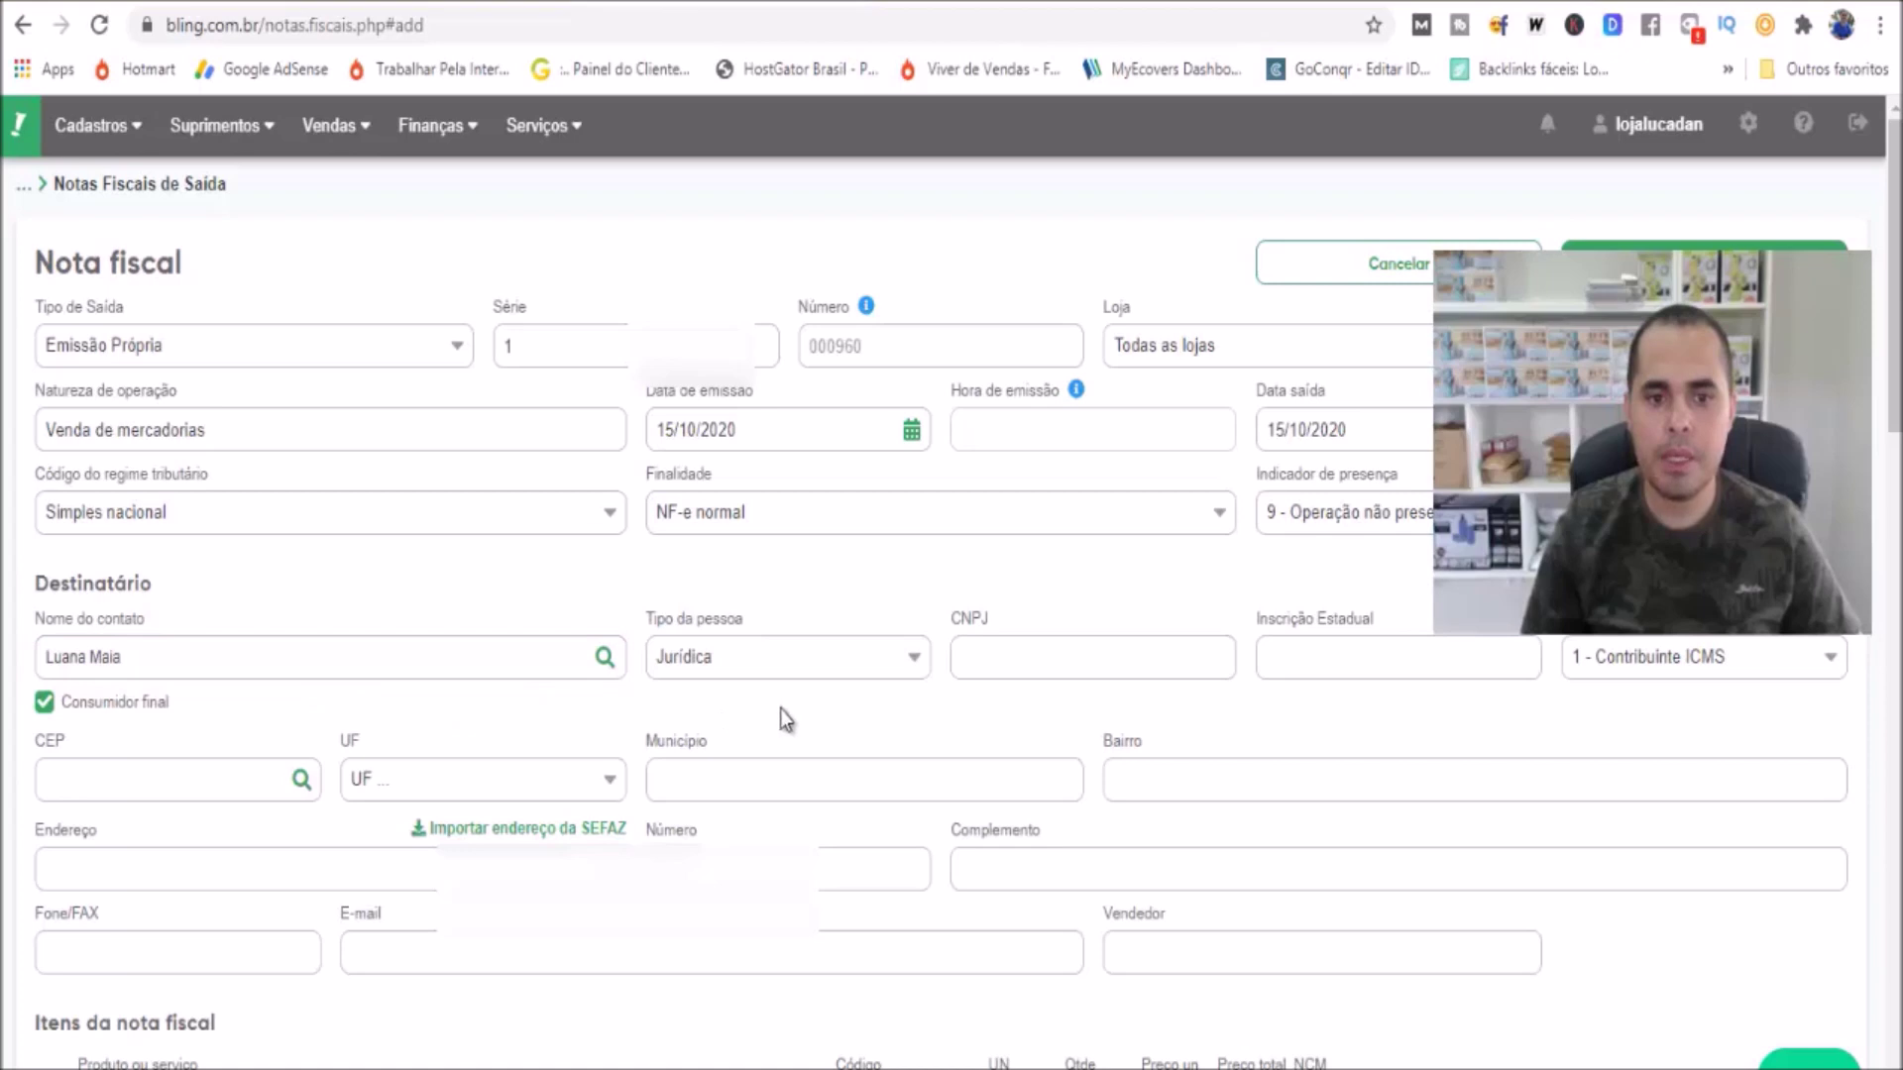
pyautogui.click(897, 663)
pyautogui.click(776, 707)
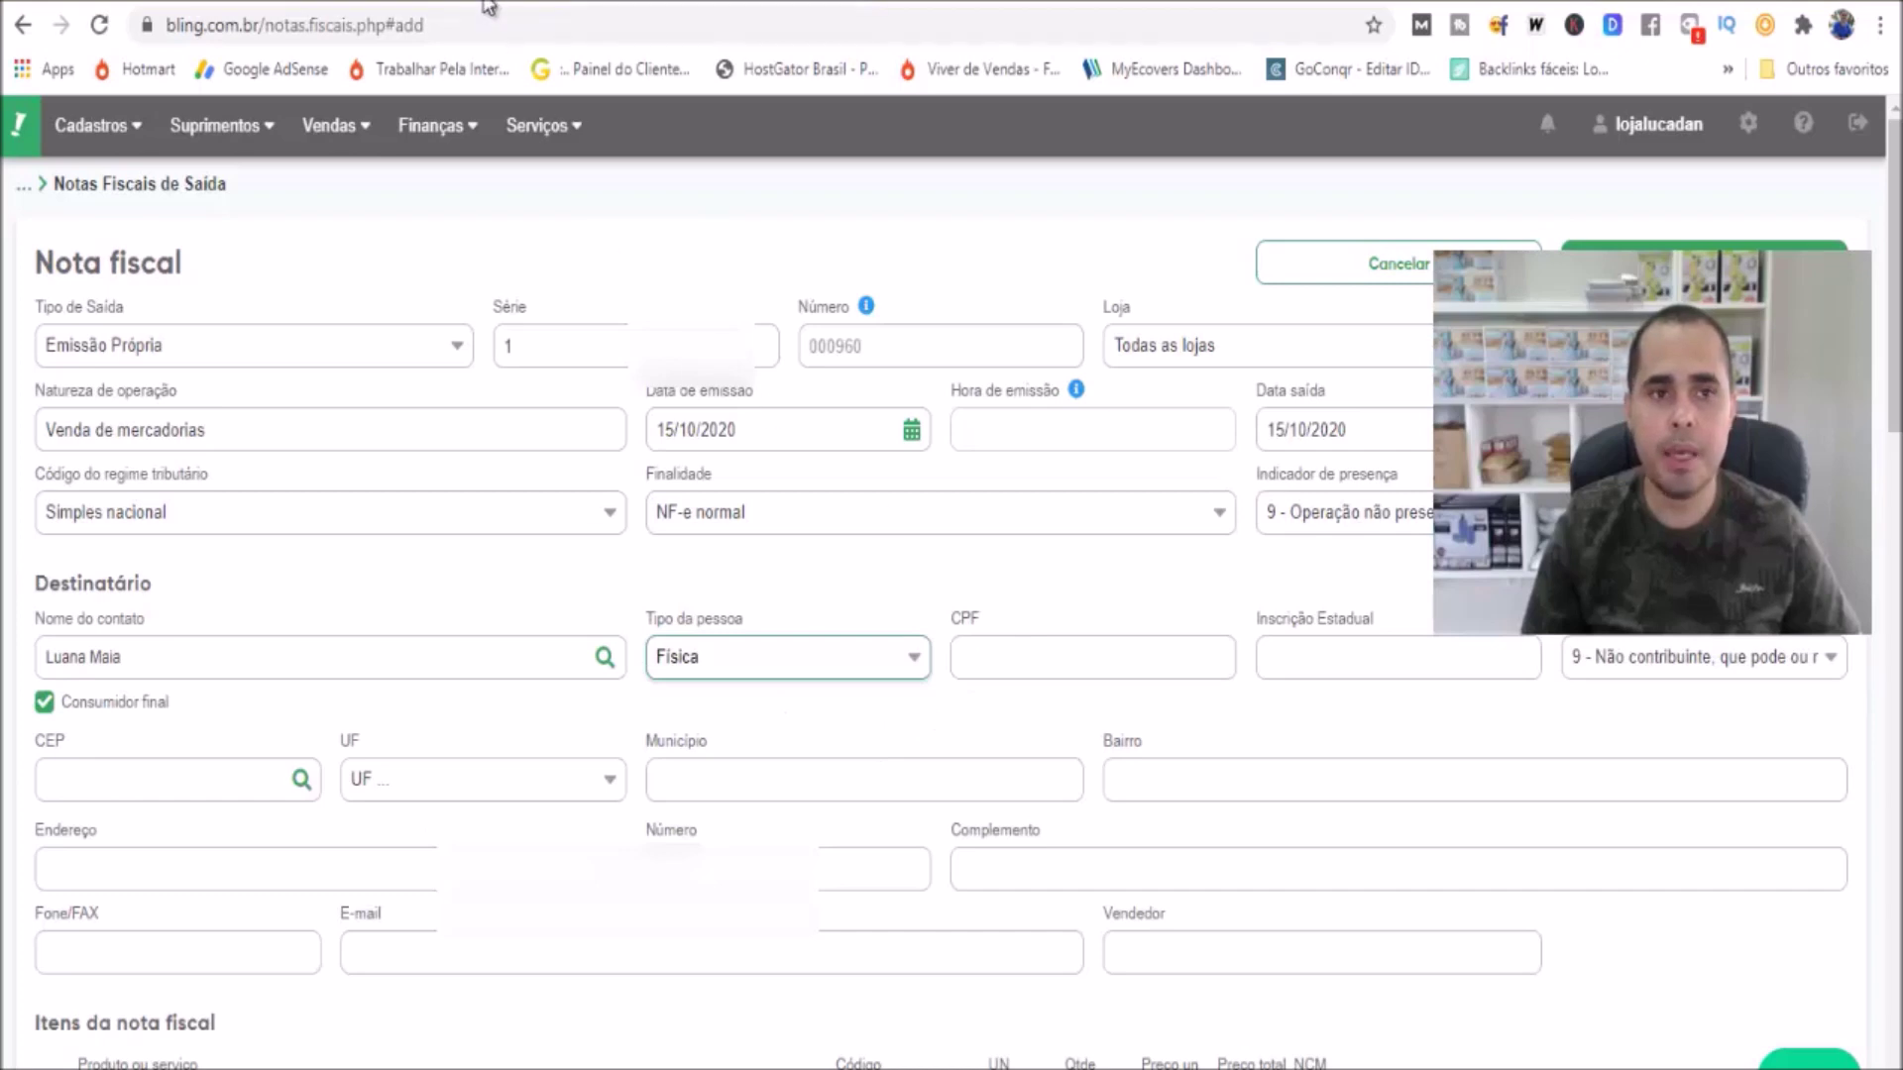
# Copy the buyer's CPF from the Mercado Livre sale into the invoice's CPF field
pyautogui.click(484, 3)
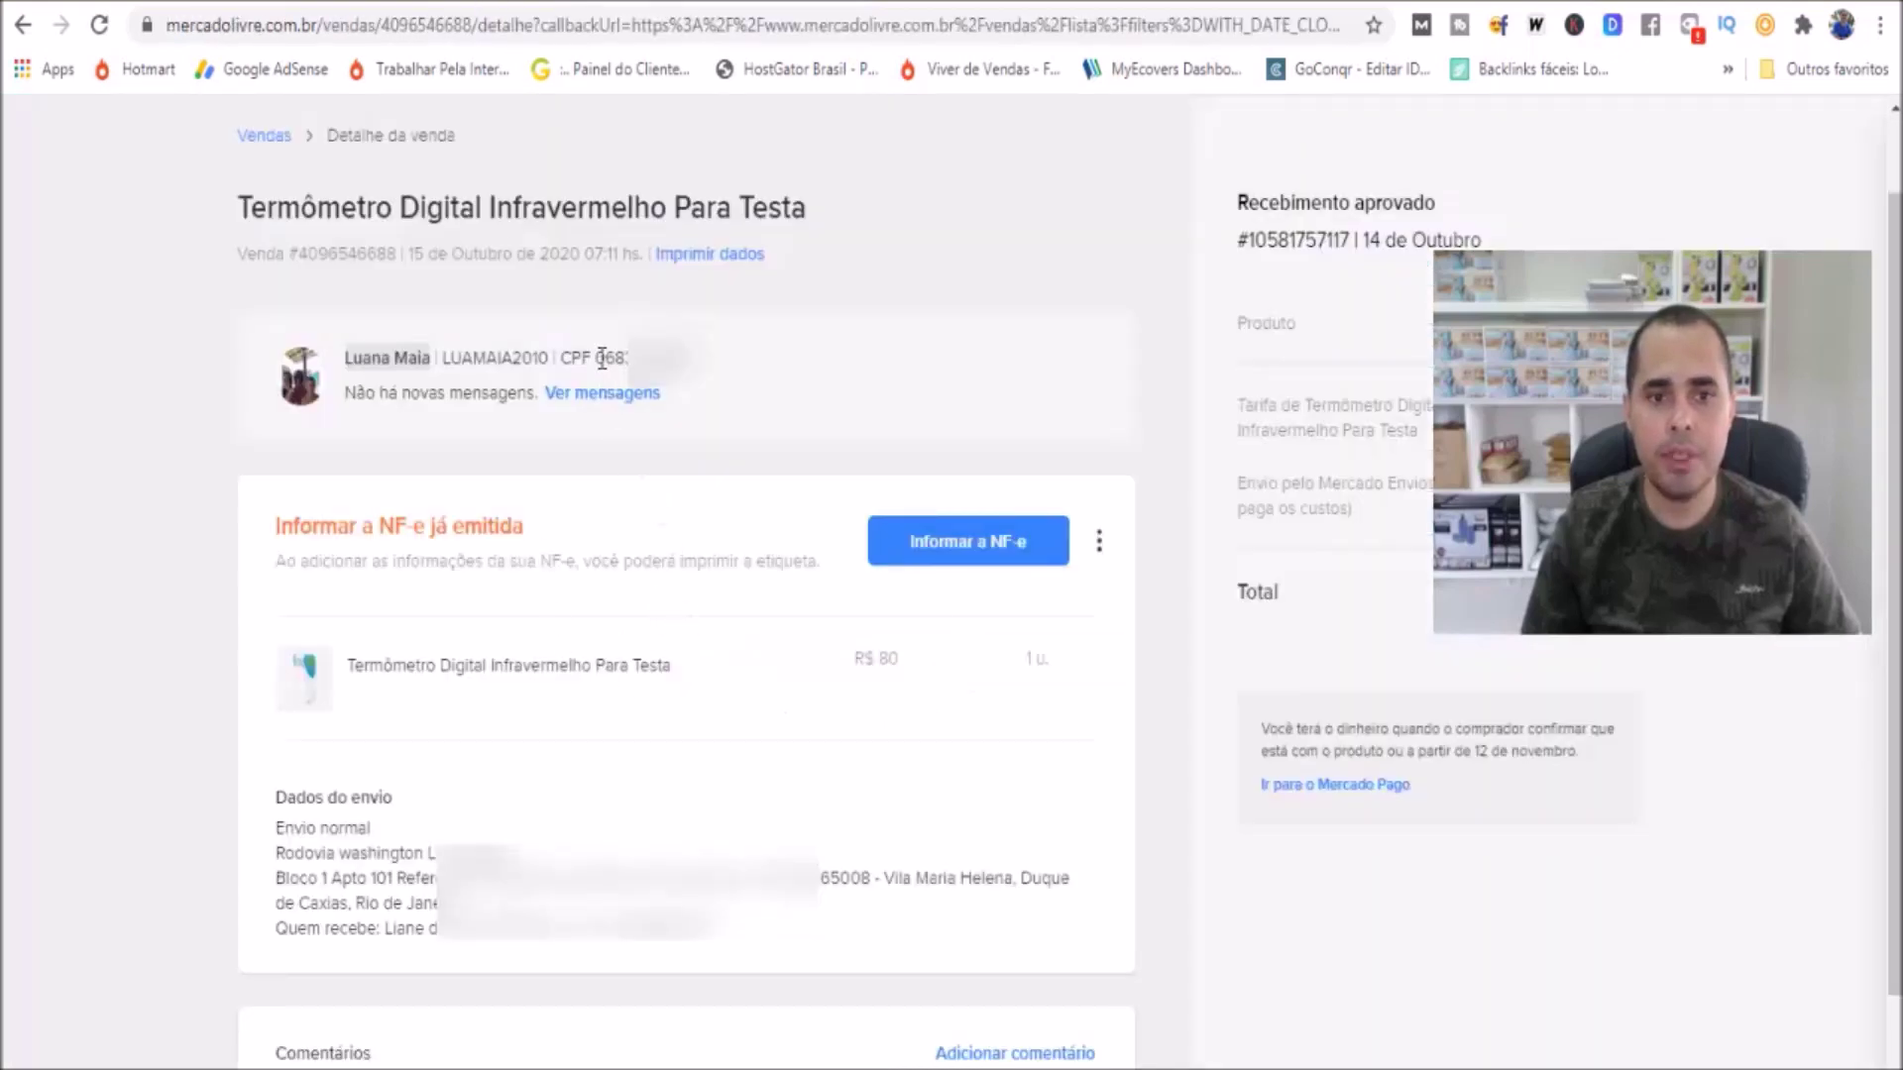
pyautogui.moveTo(596, 358); pyautogui.dragTo(699, 365)
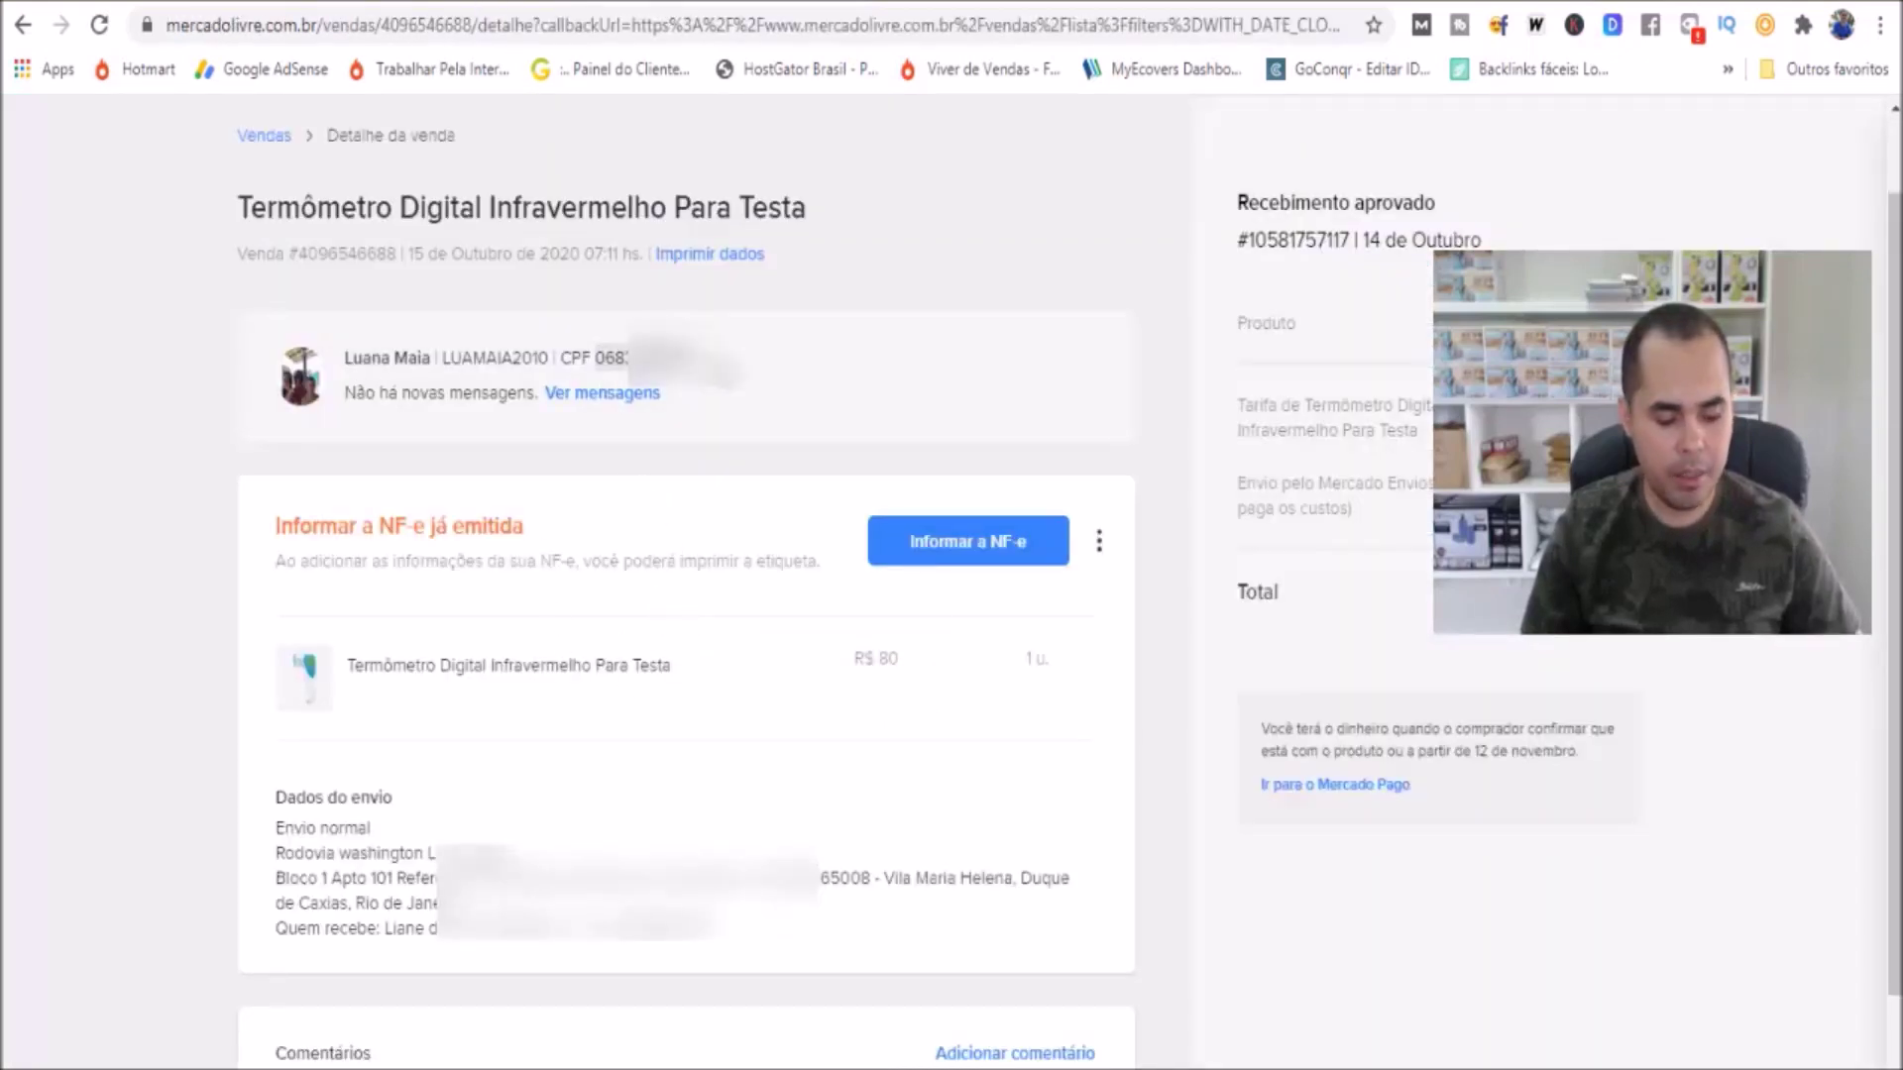
pyautogui.click(714, 3)
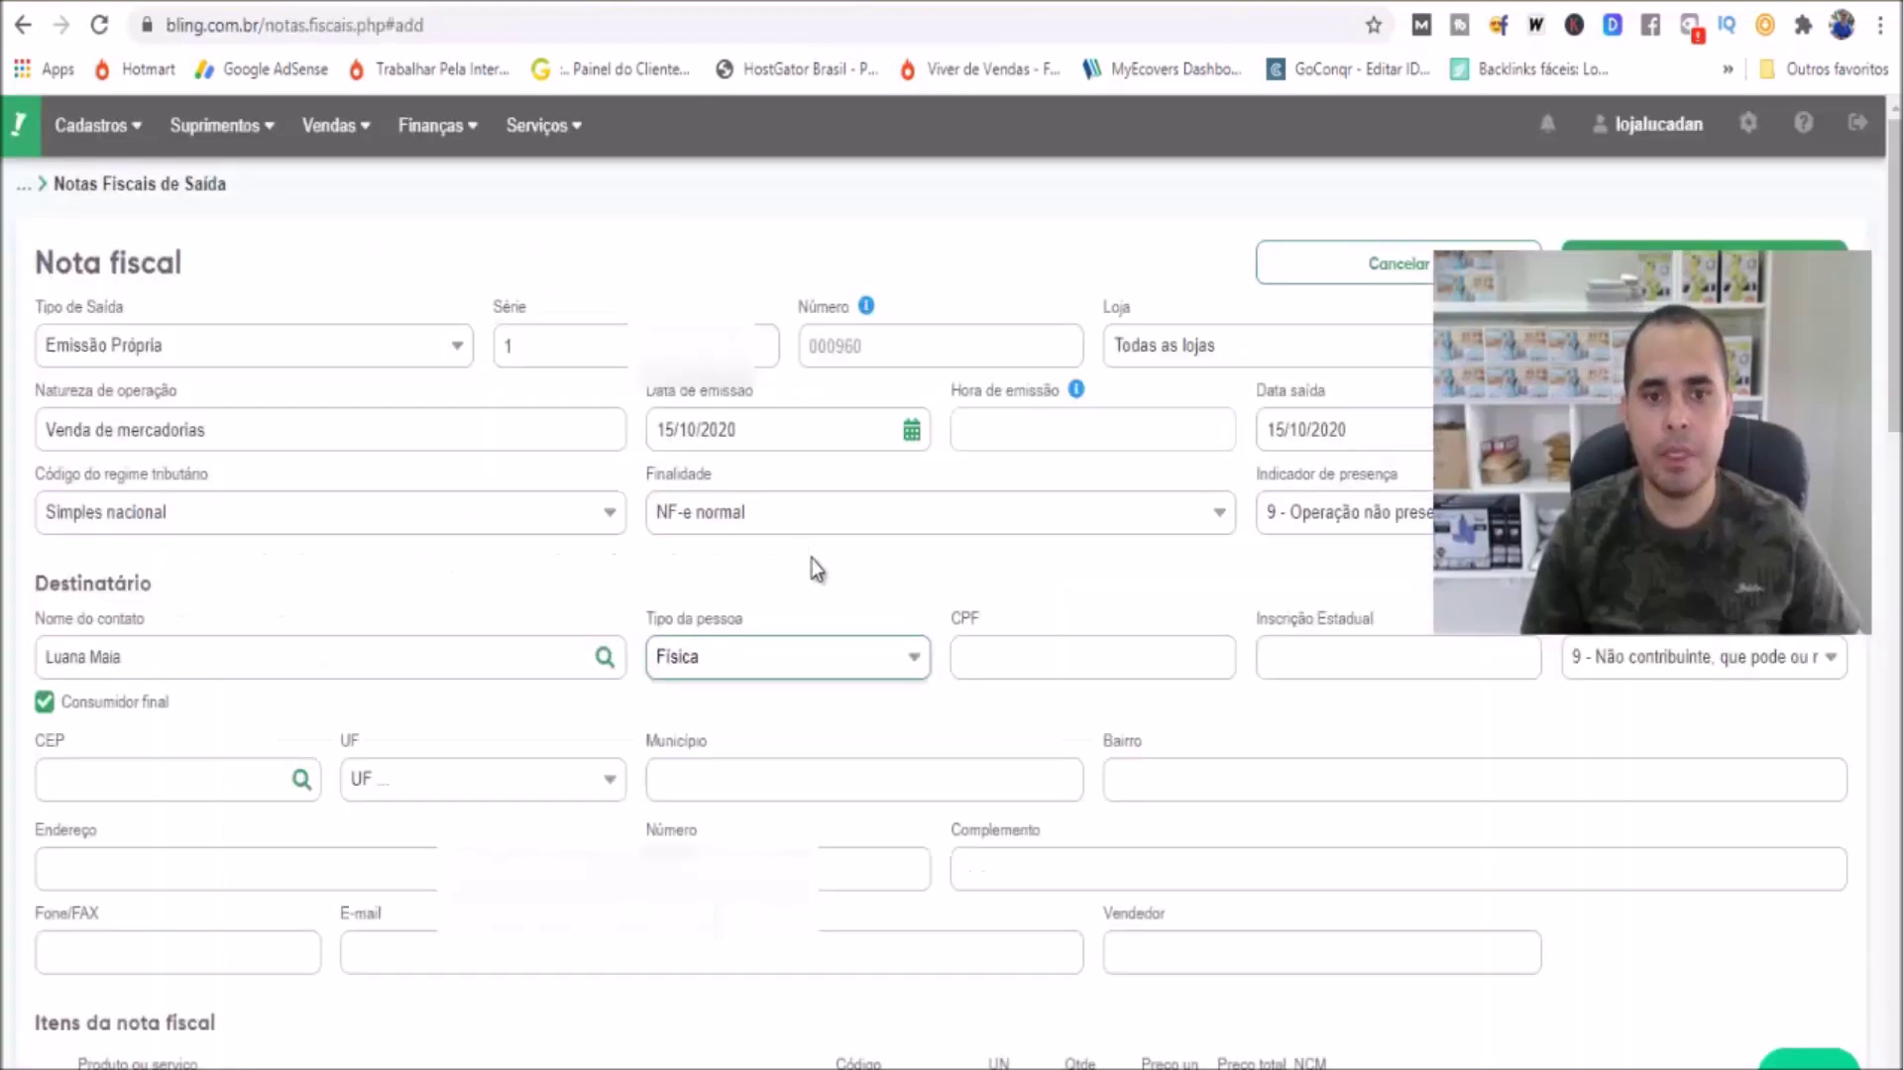
pyautogui.click(991, 658)
pyautogui.hotkey('ctrl', 'v')
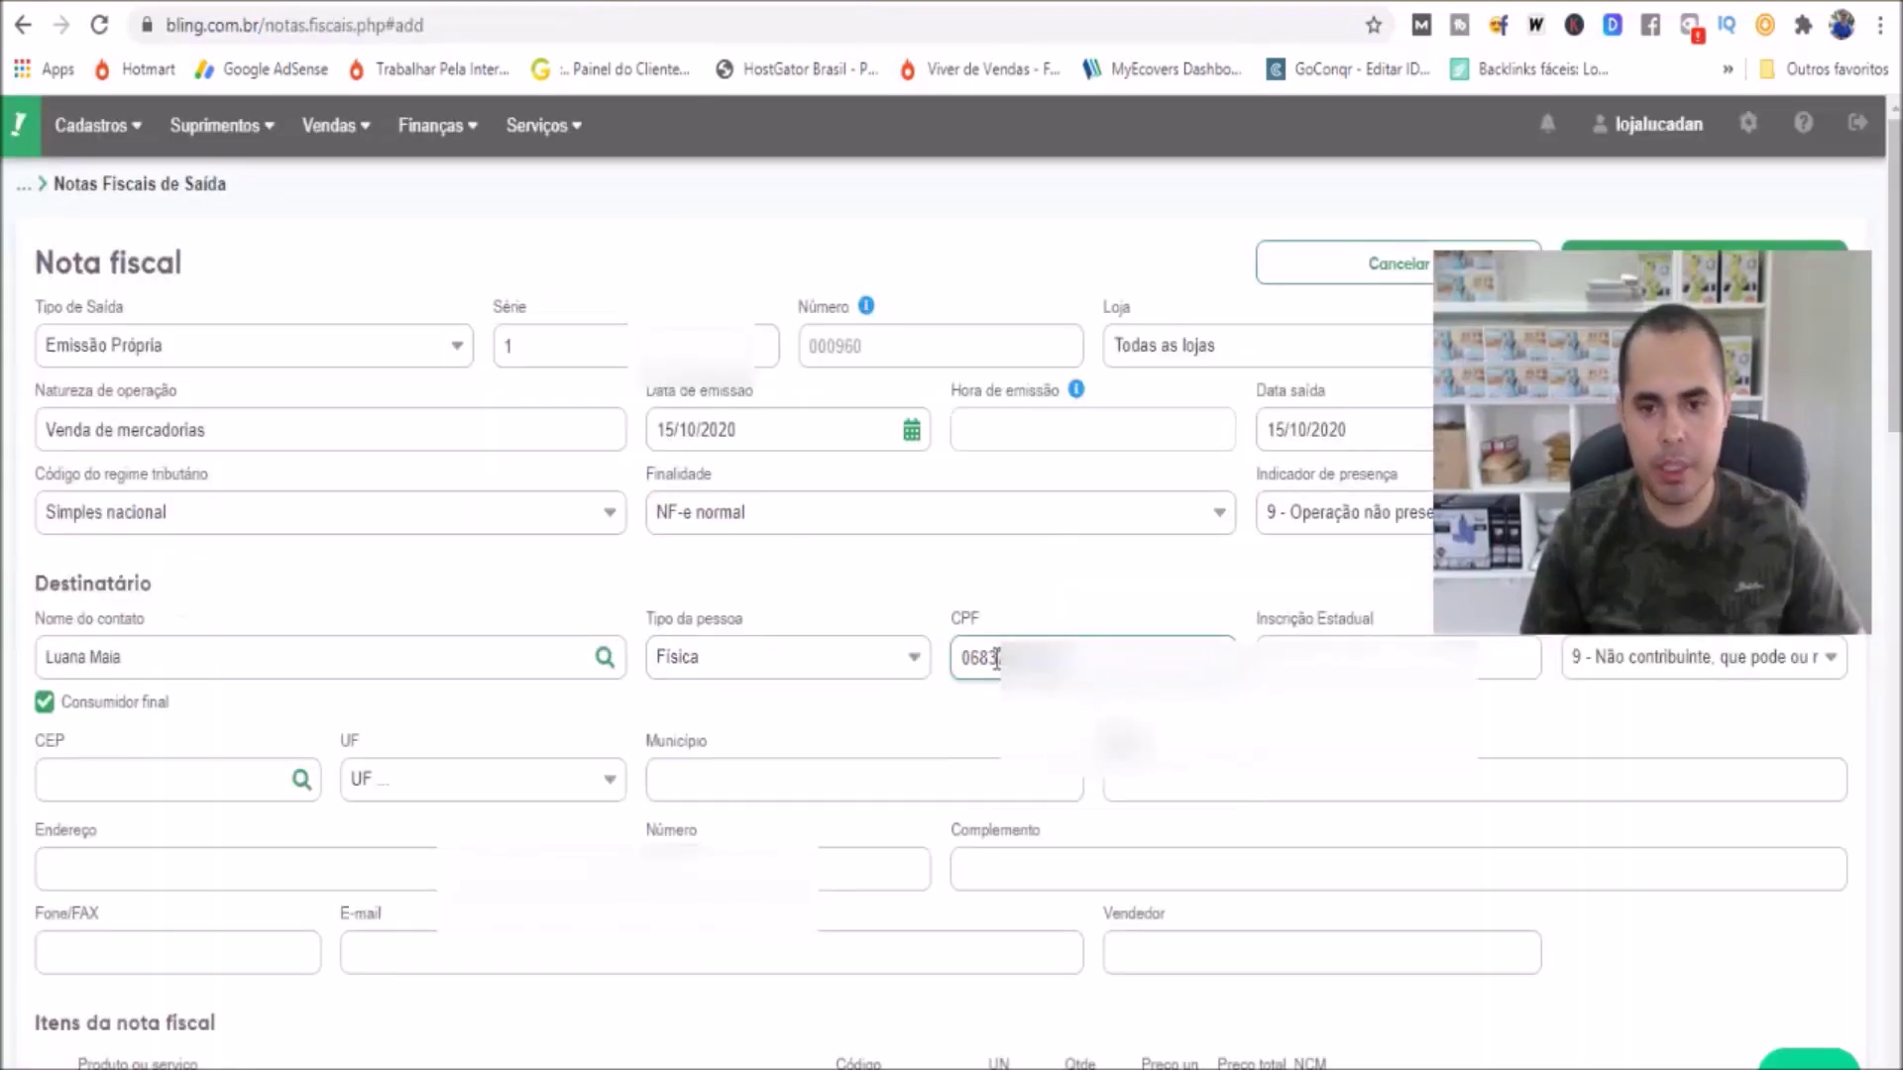
pyautogui.press('Tab')
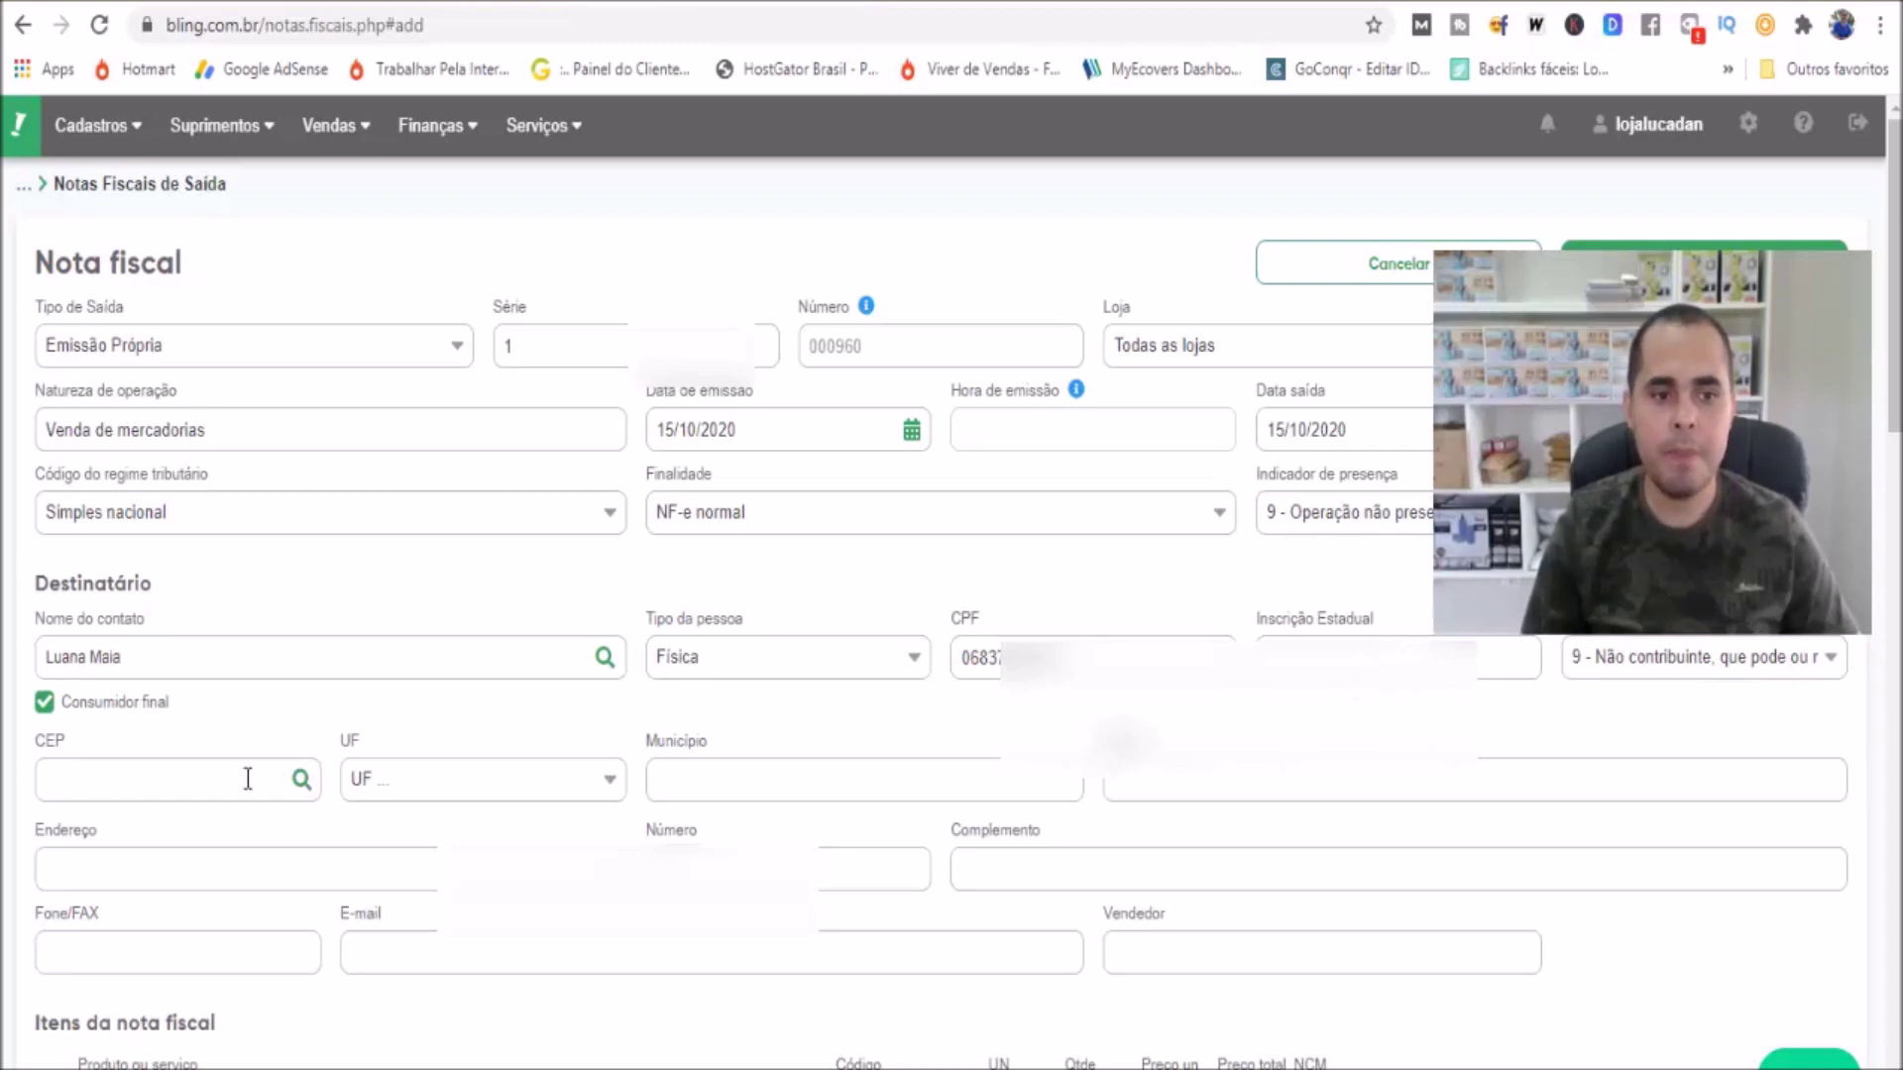
pyautogui.hotkey('ctrl', 'Tab')
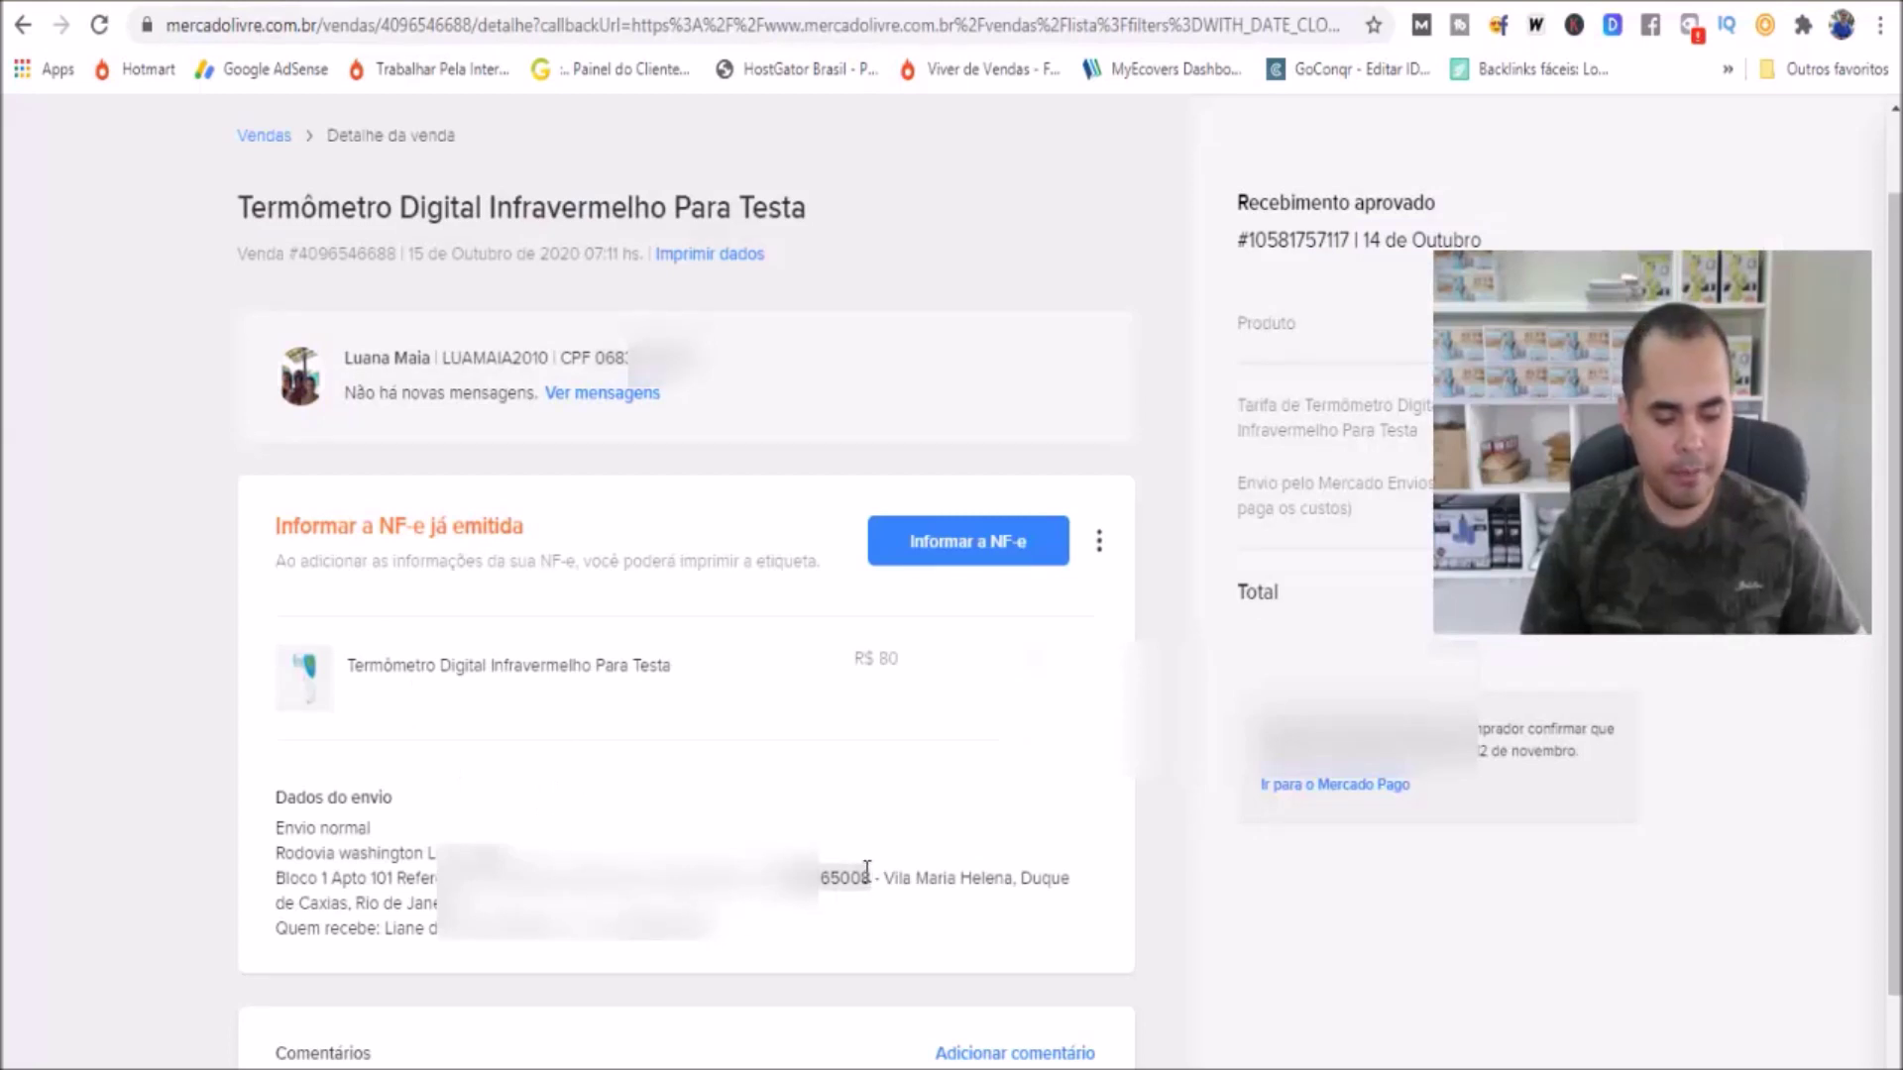
# Paste the buyer's CEP to auto-fill UF, Município and Endereço, then fill the address number
pyautogui.click(737, 8)
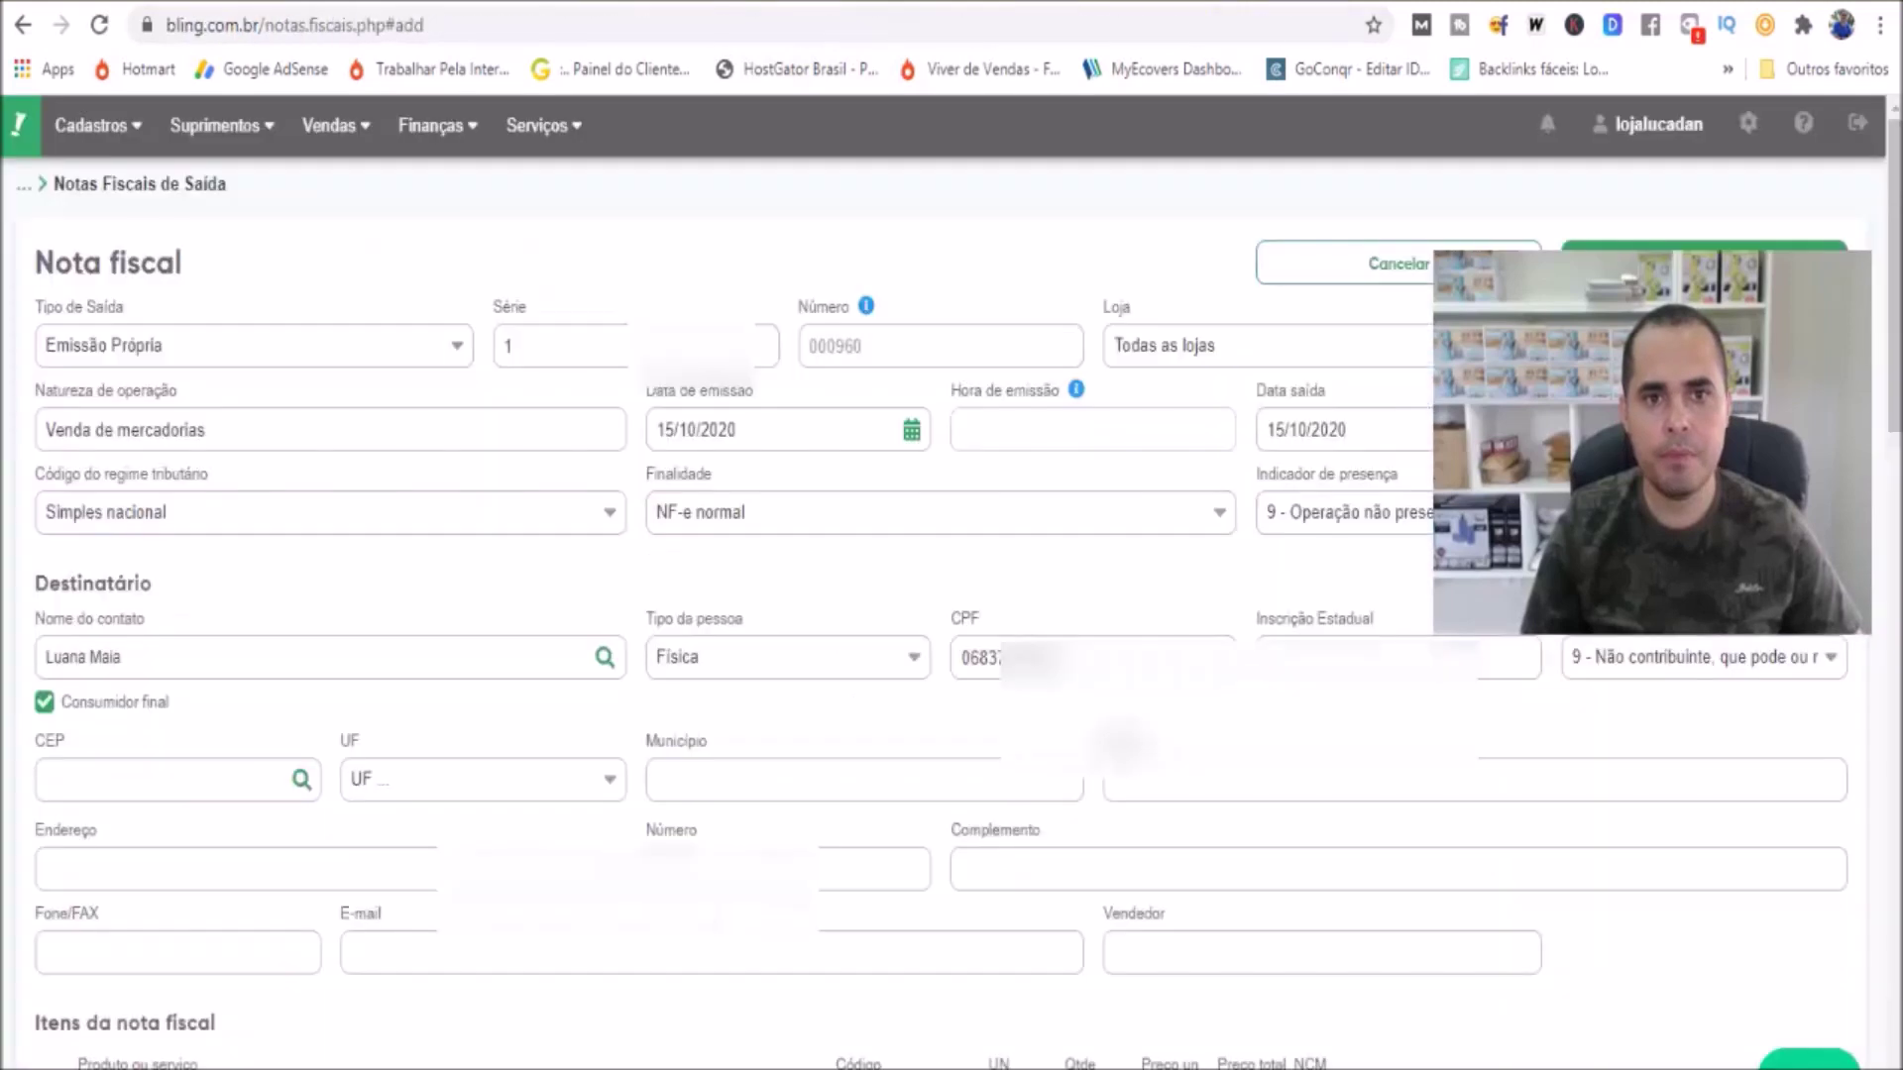
pyautogui.click(225, 781)
pyautogui.write('25265-008')
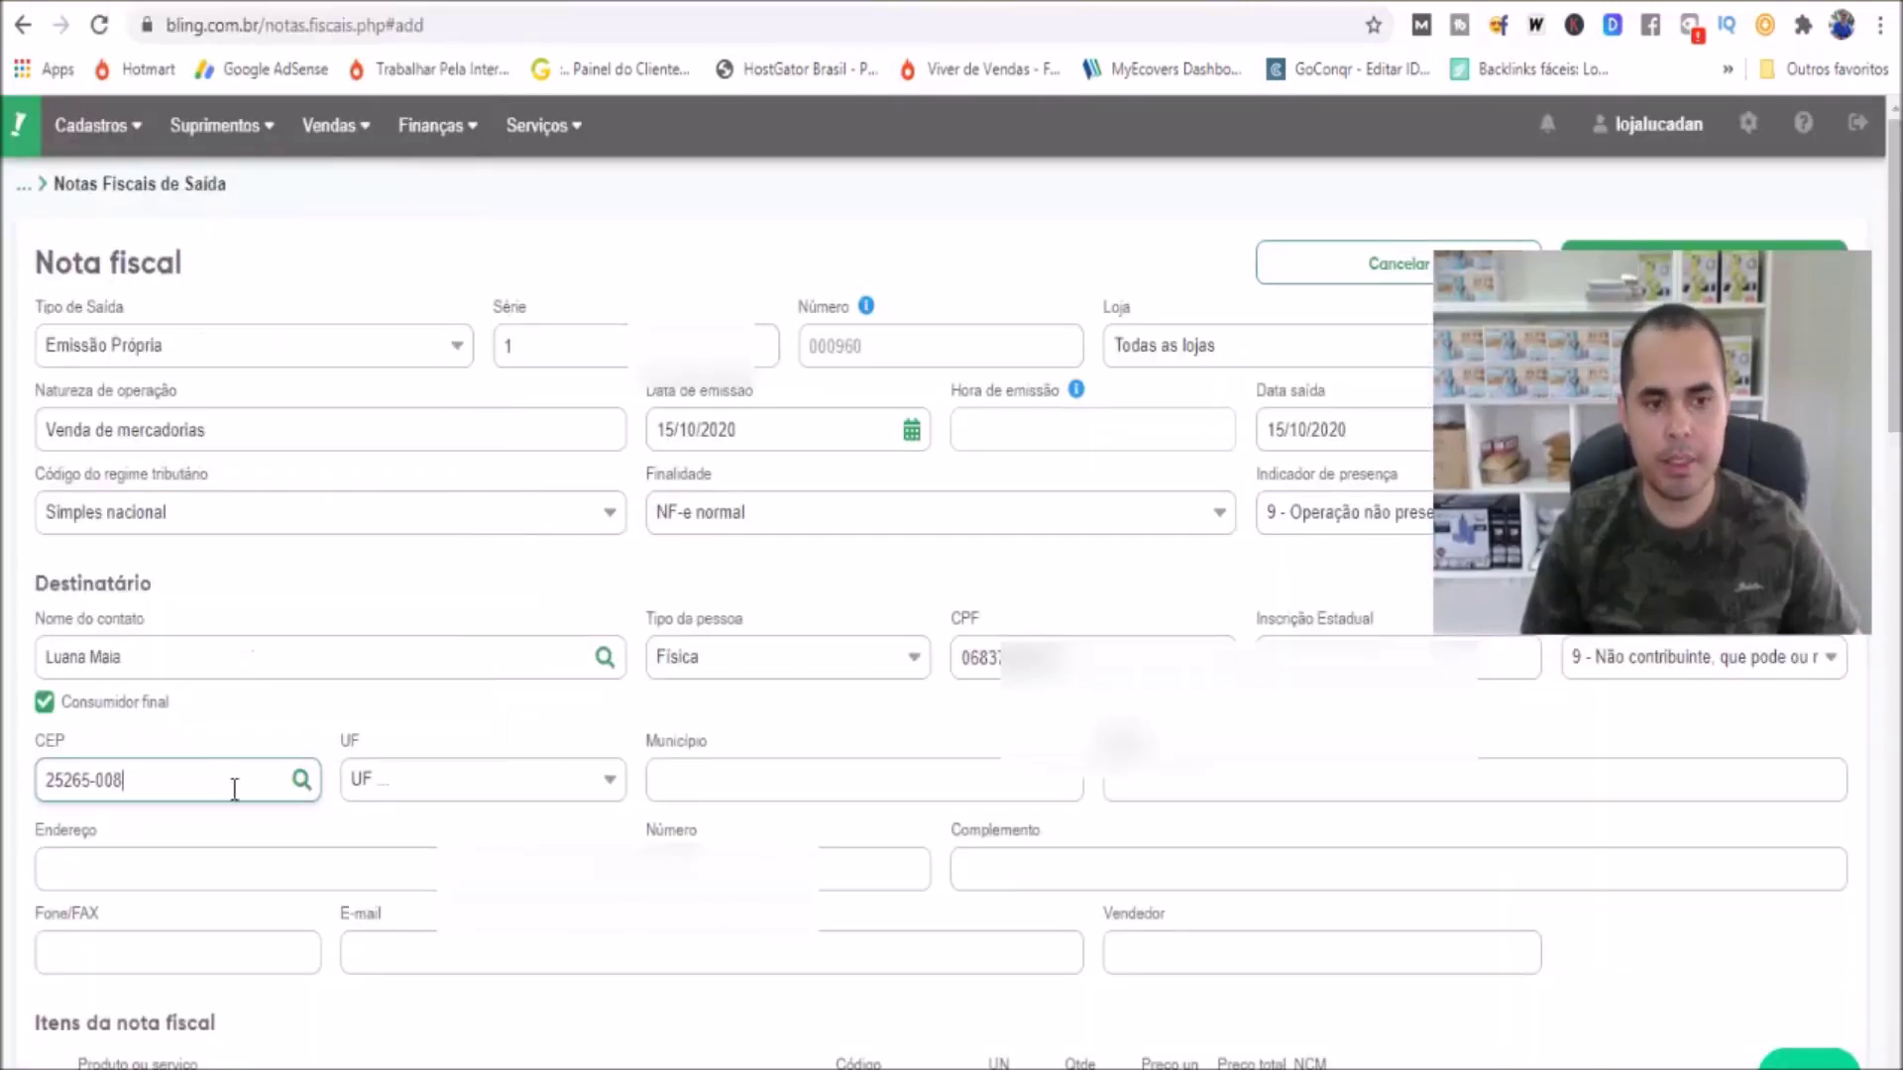
pyautogui.click(378, 829)
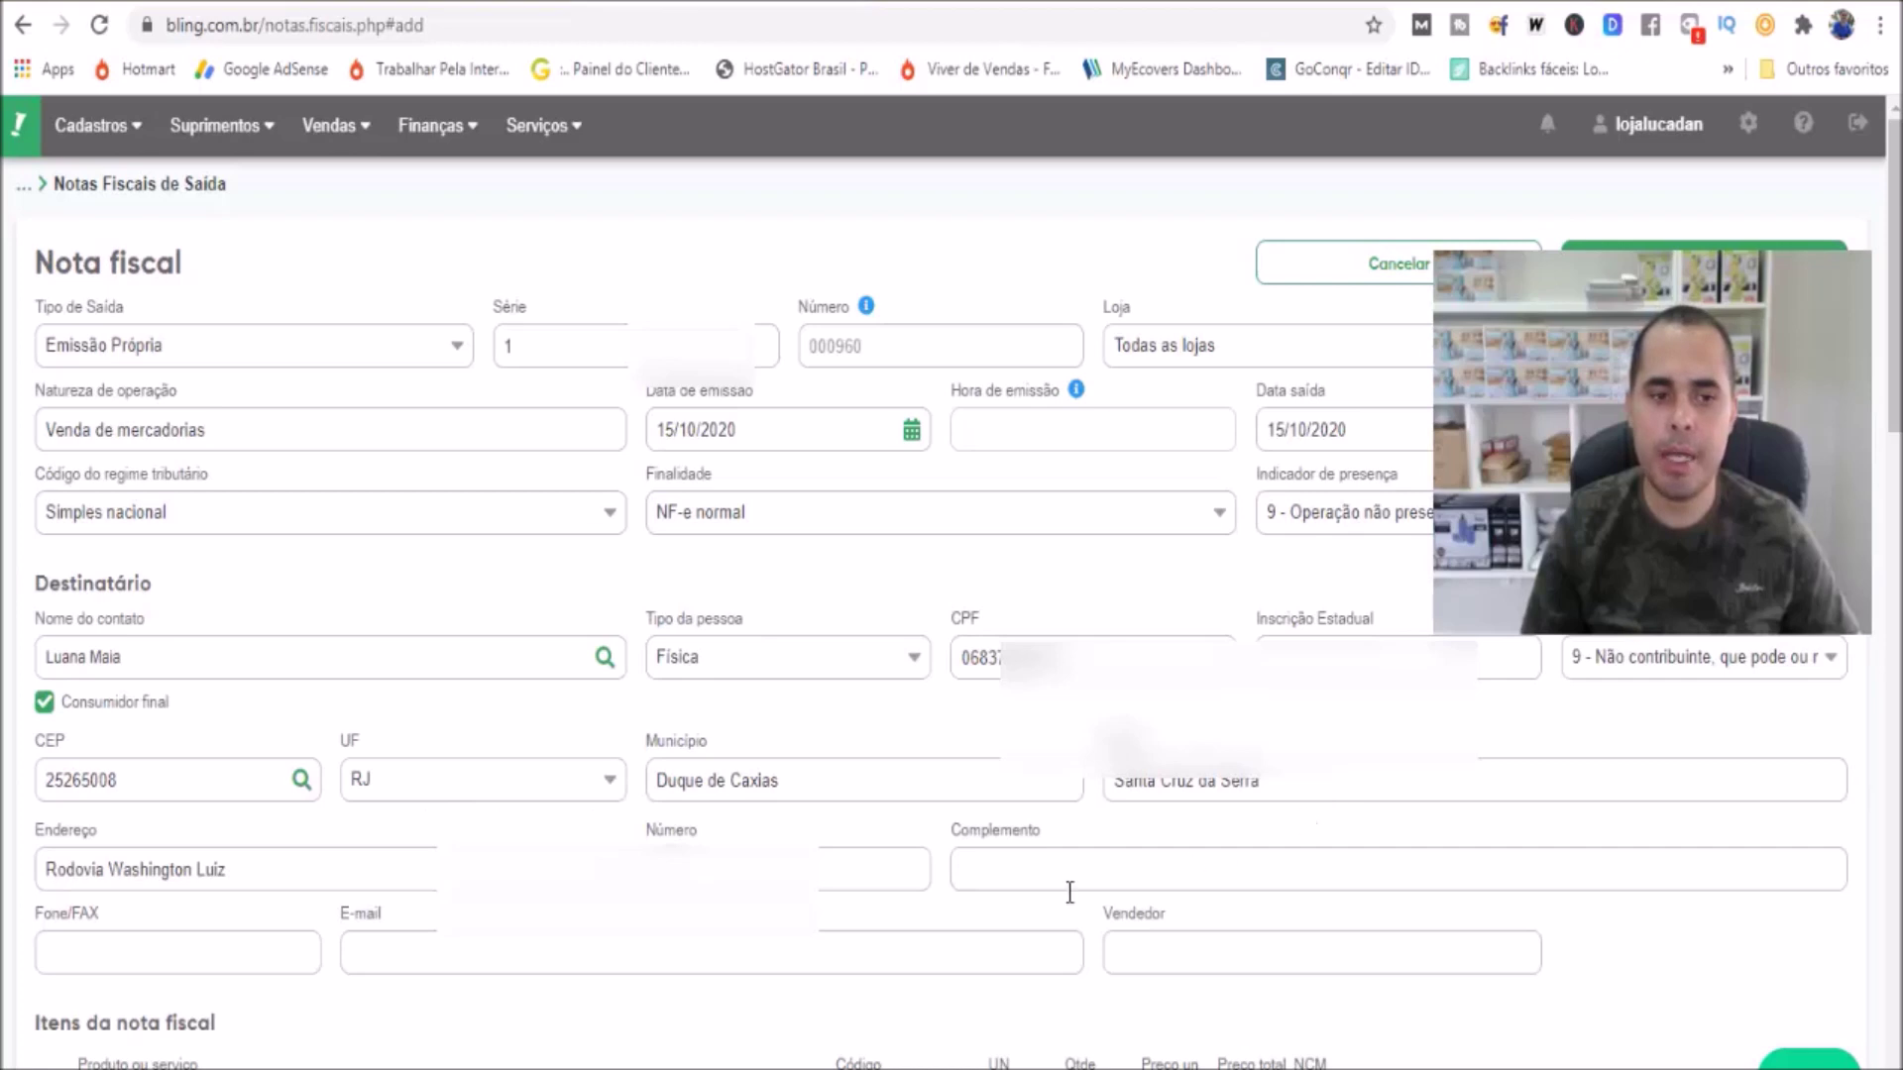
pyautogui.click(694, 869)
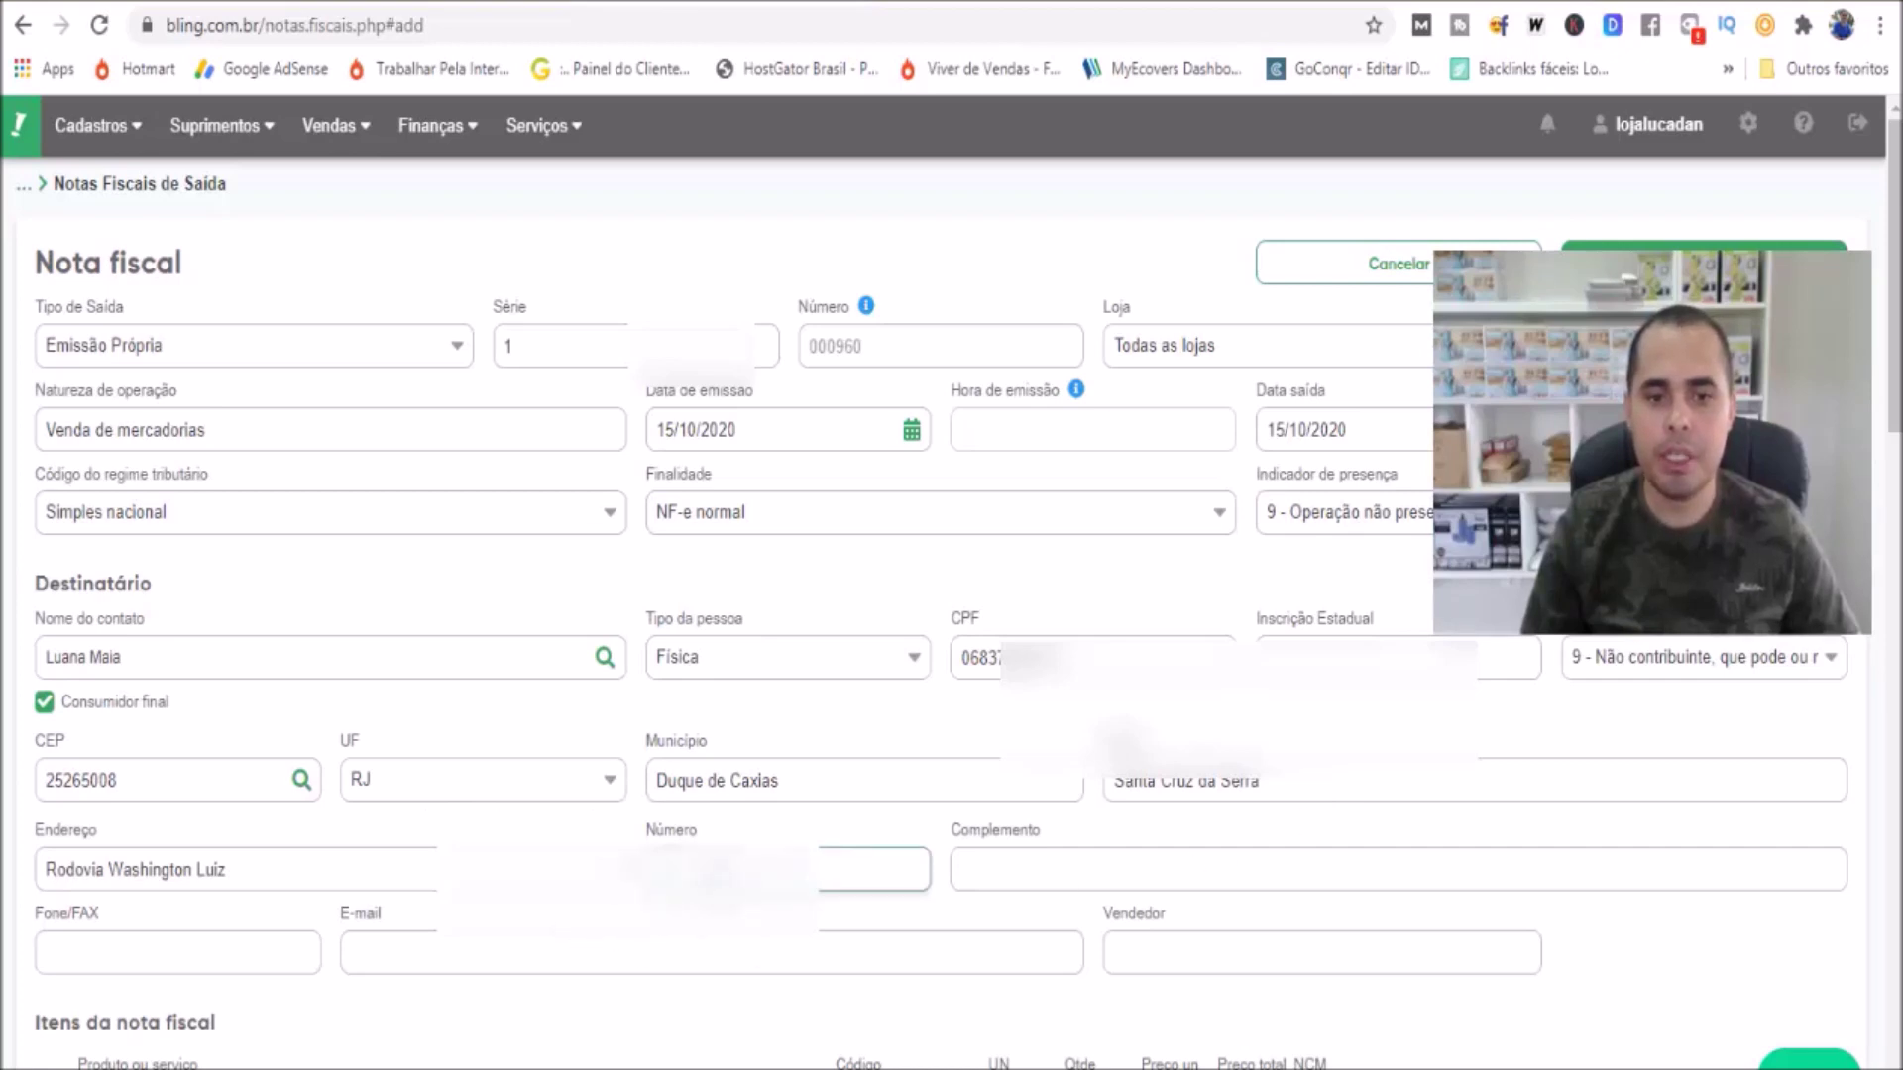
pyautogui.click(386, 5)
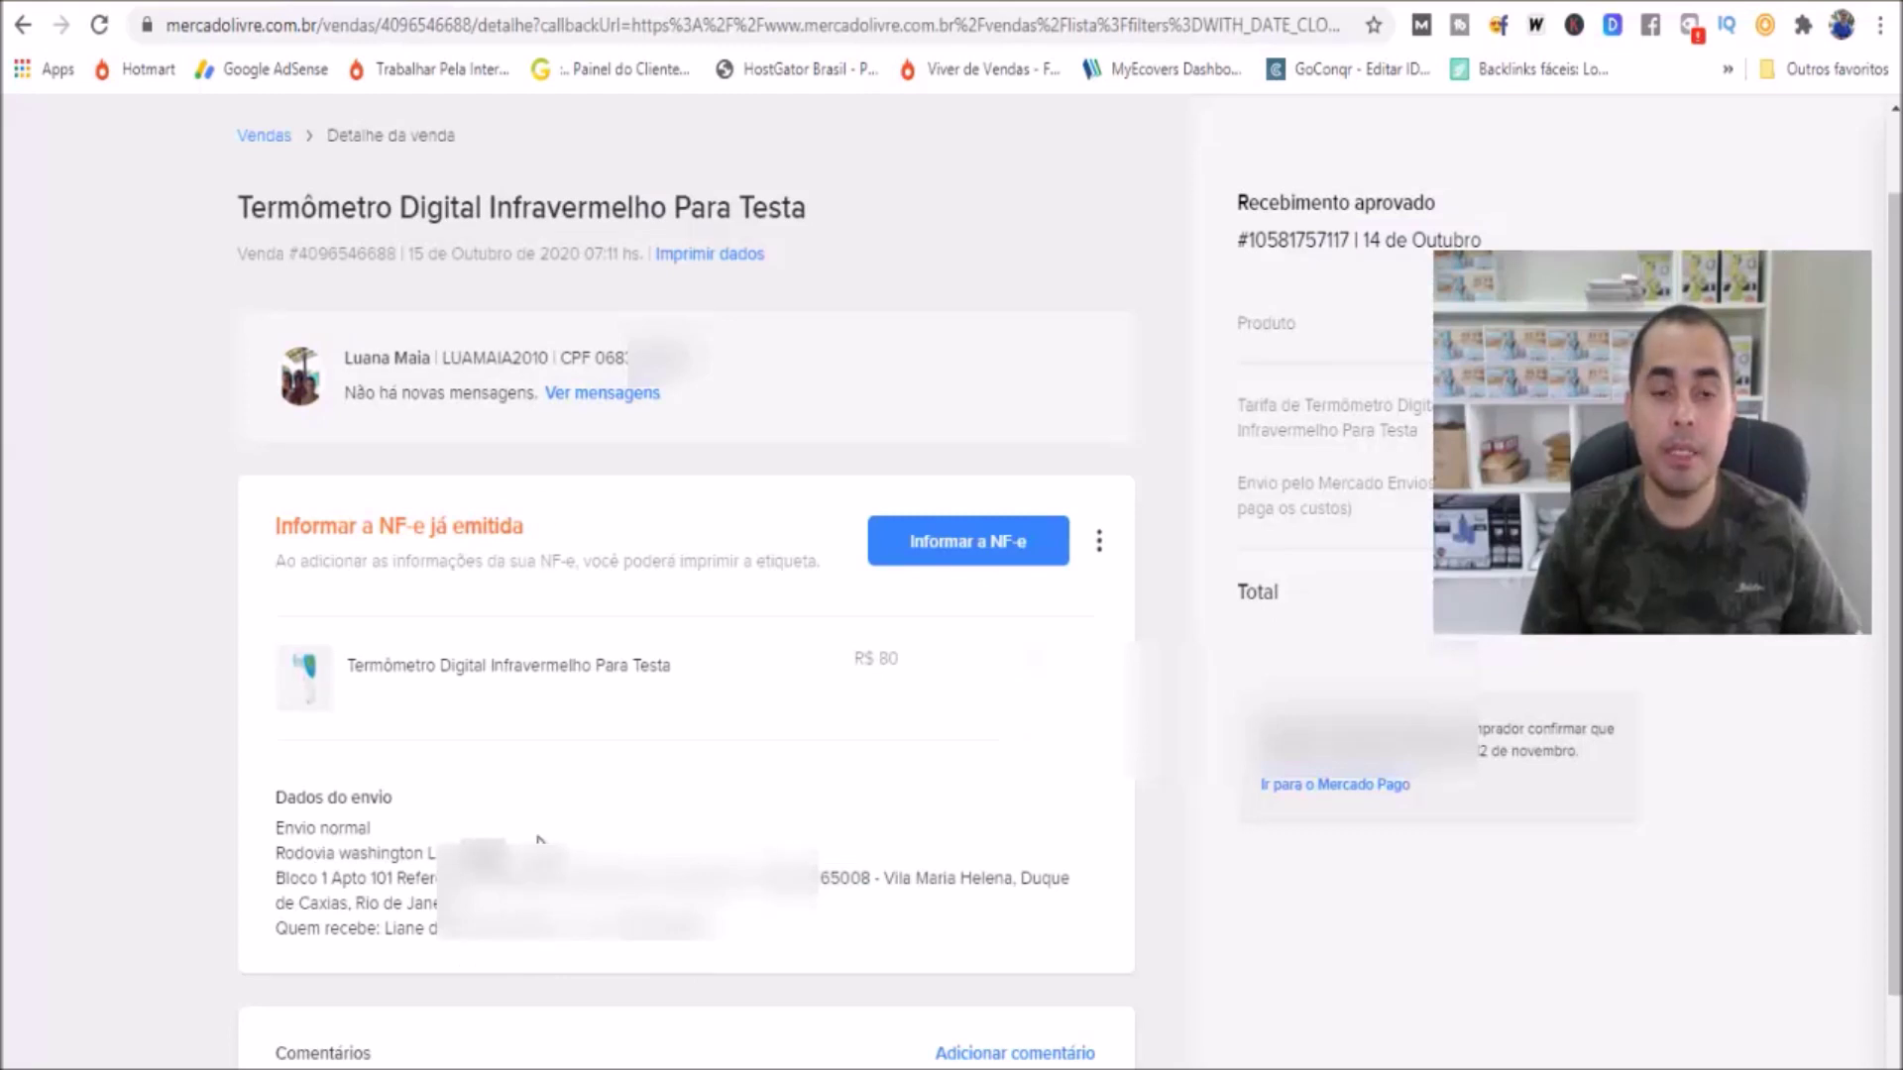
pyautogui.hotkey('ctrl', 'Tab')
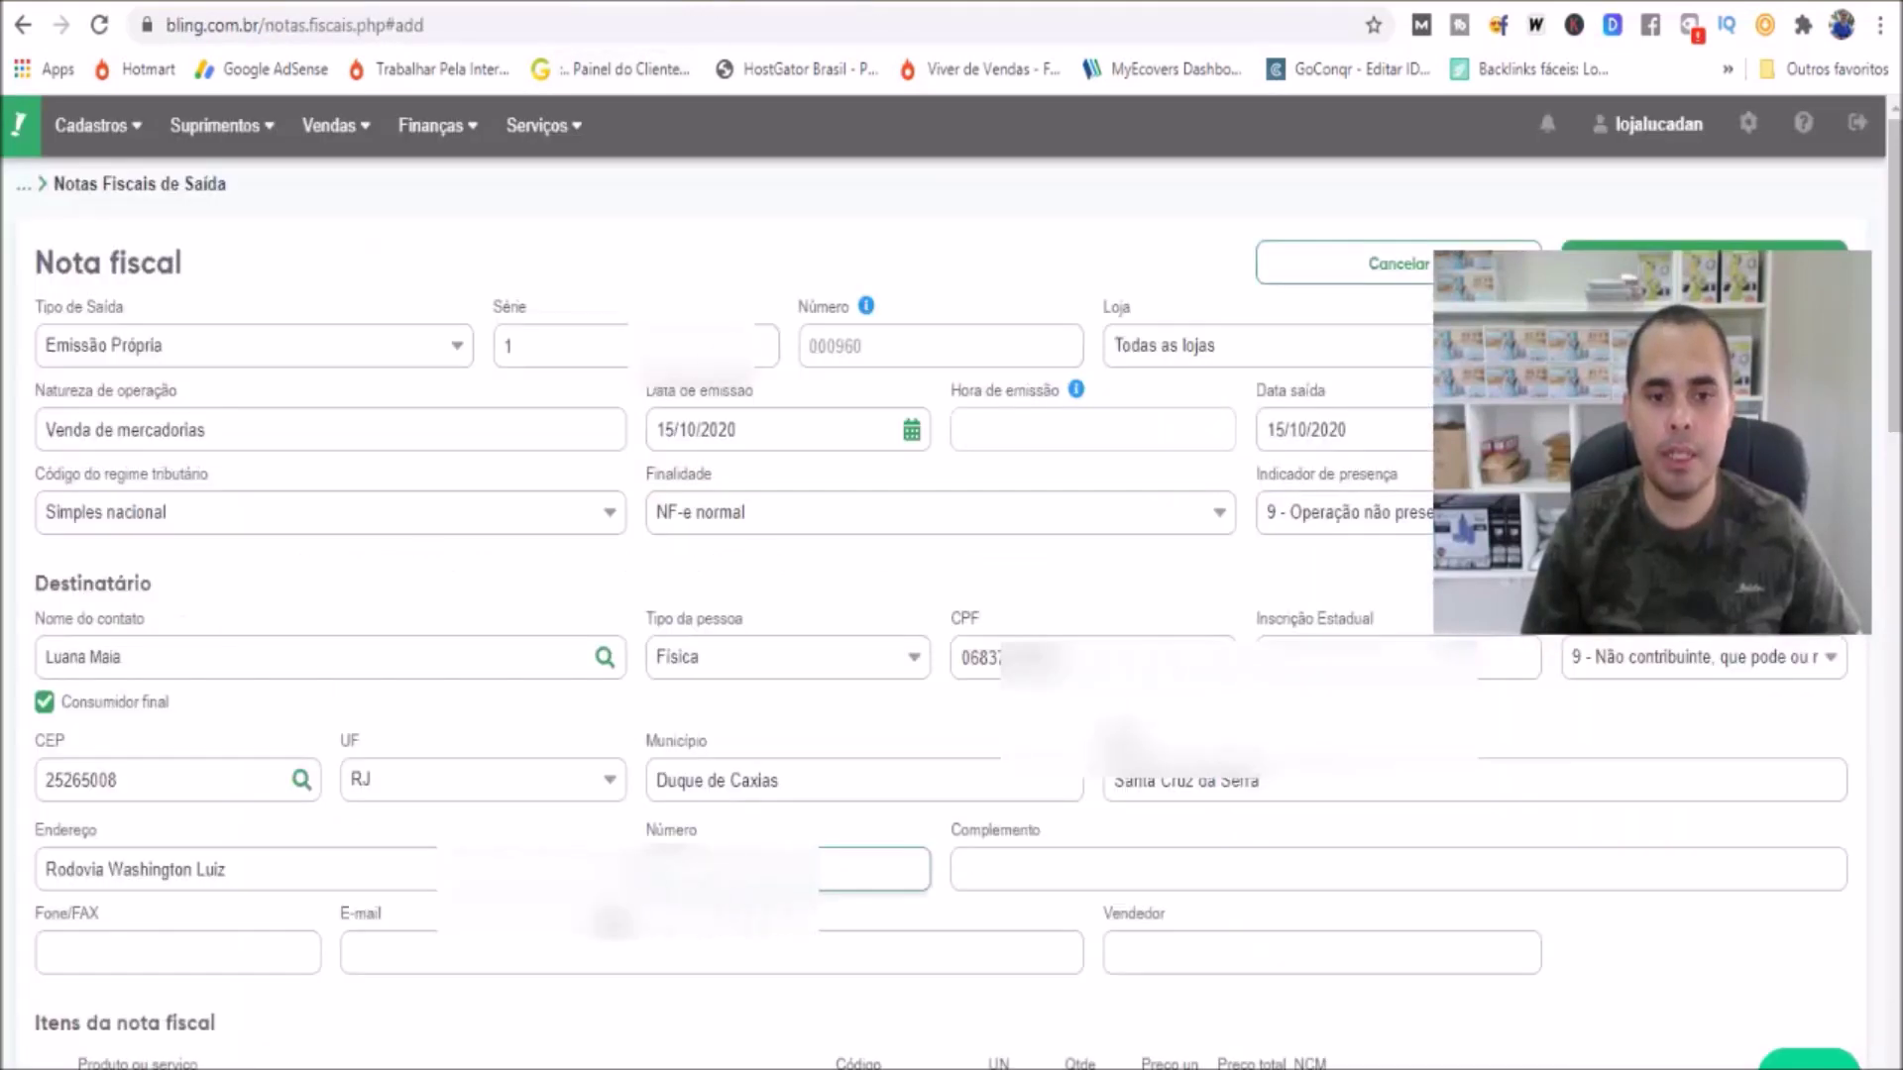
# Copy the shipping address complement from the sale into the Complemento field
pyautogui.click(989, 875)
pyautogui.hotkey('ctrl', 'Tab')
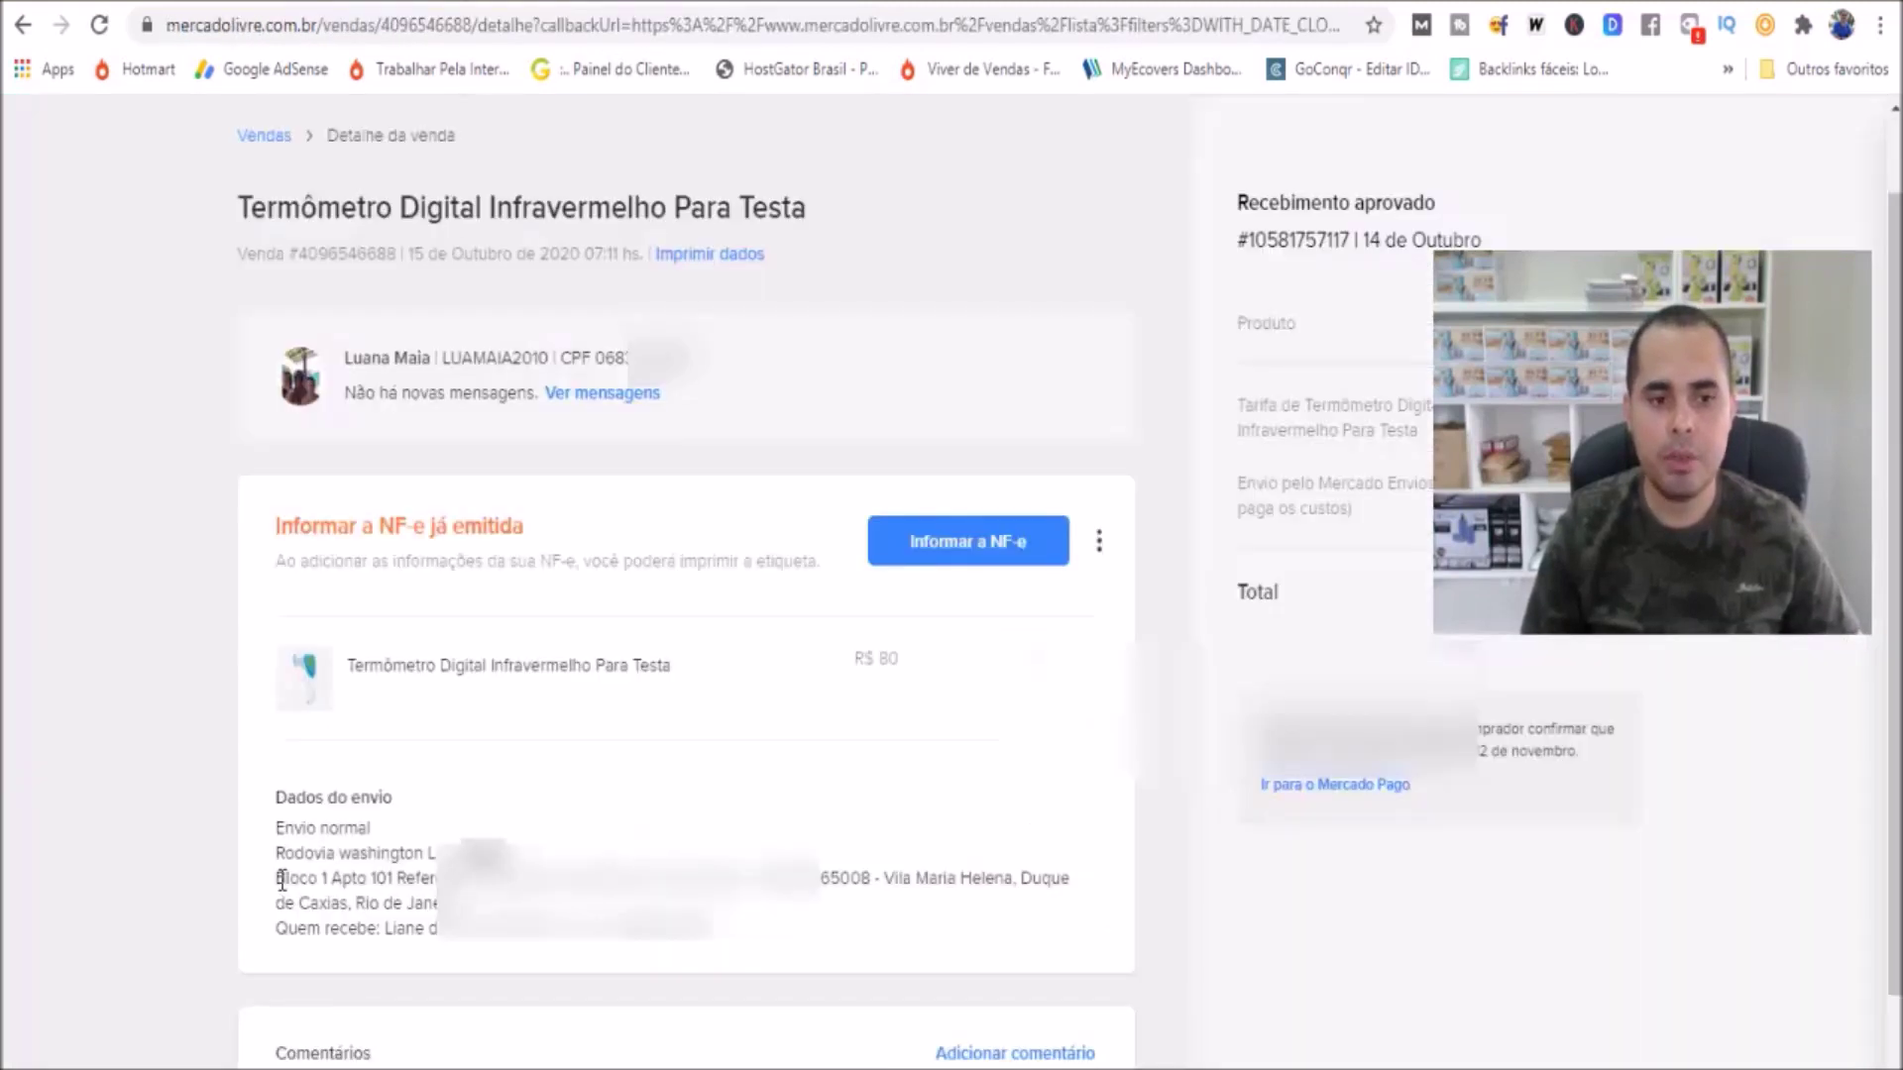
pyautogui.moveTo(277, 880); pyautogui.dragTo(345, 894)
pyautogui.hotkey('ctrl', 'c')
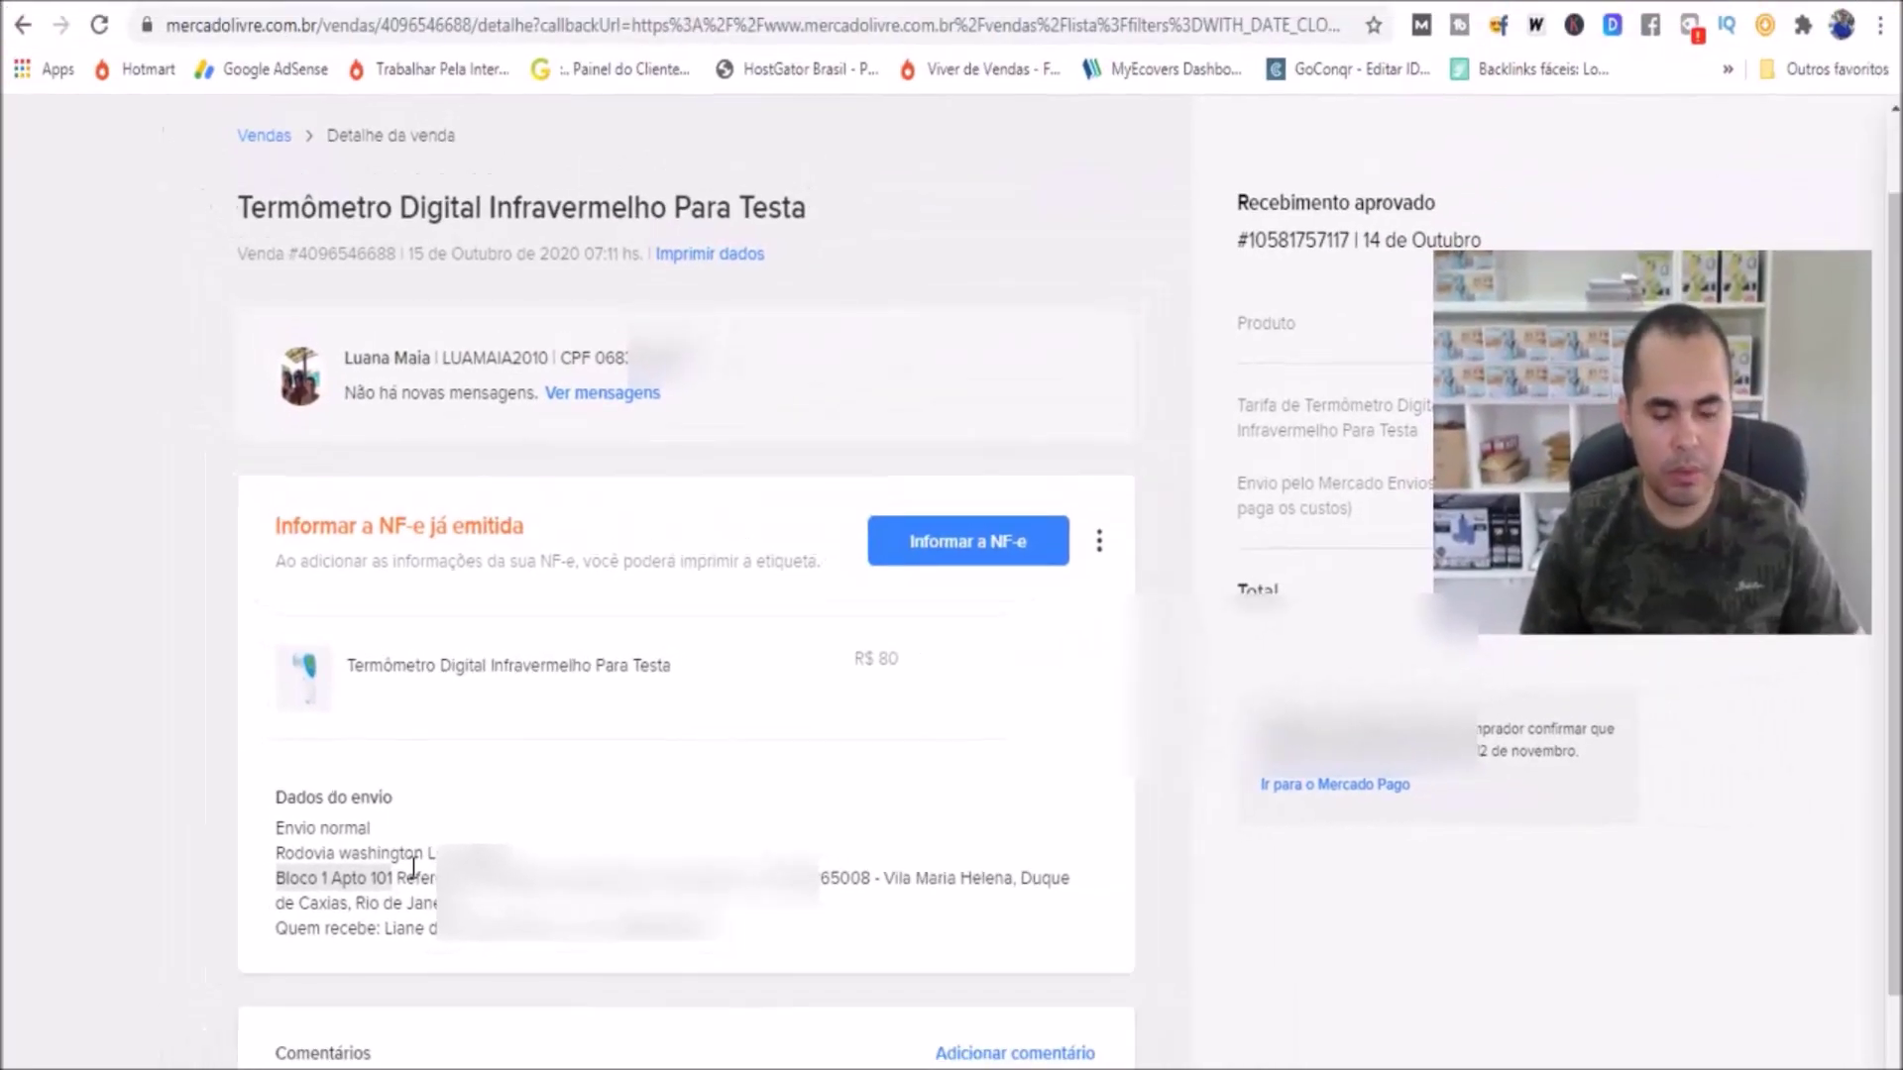
pyautogui.hotkey('ctrl', 'Tab')
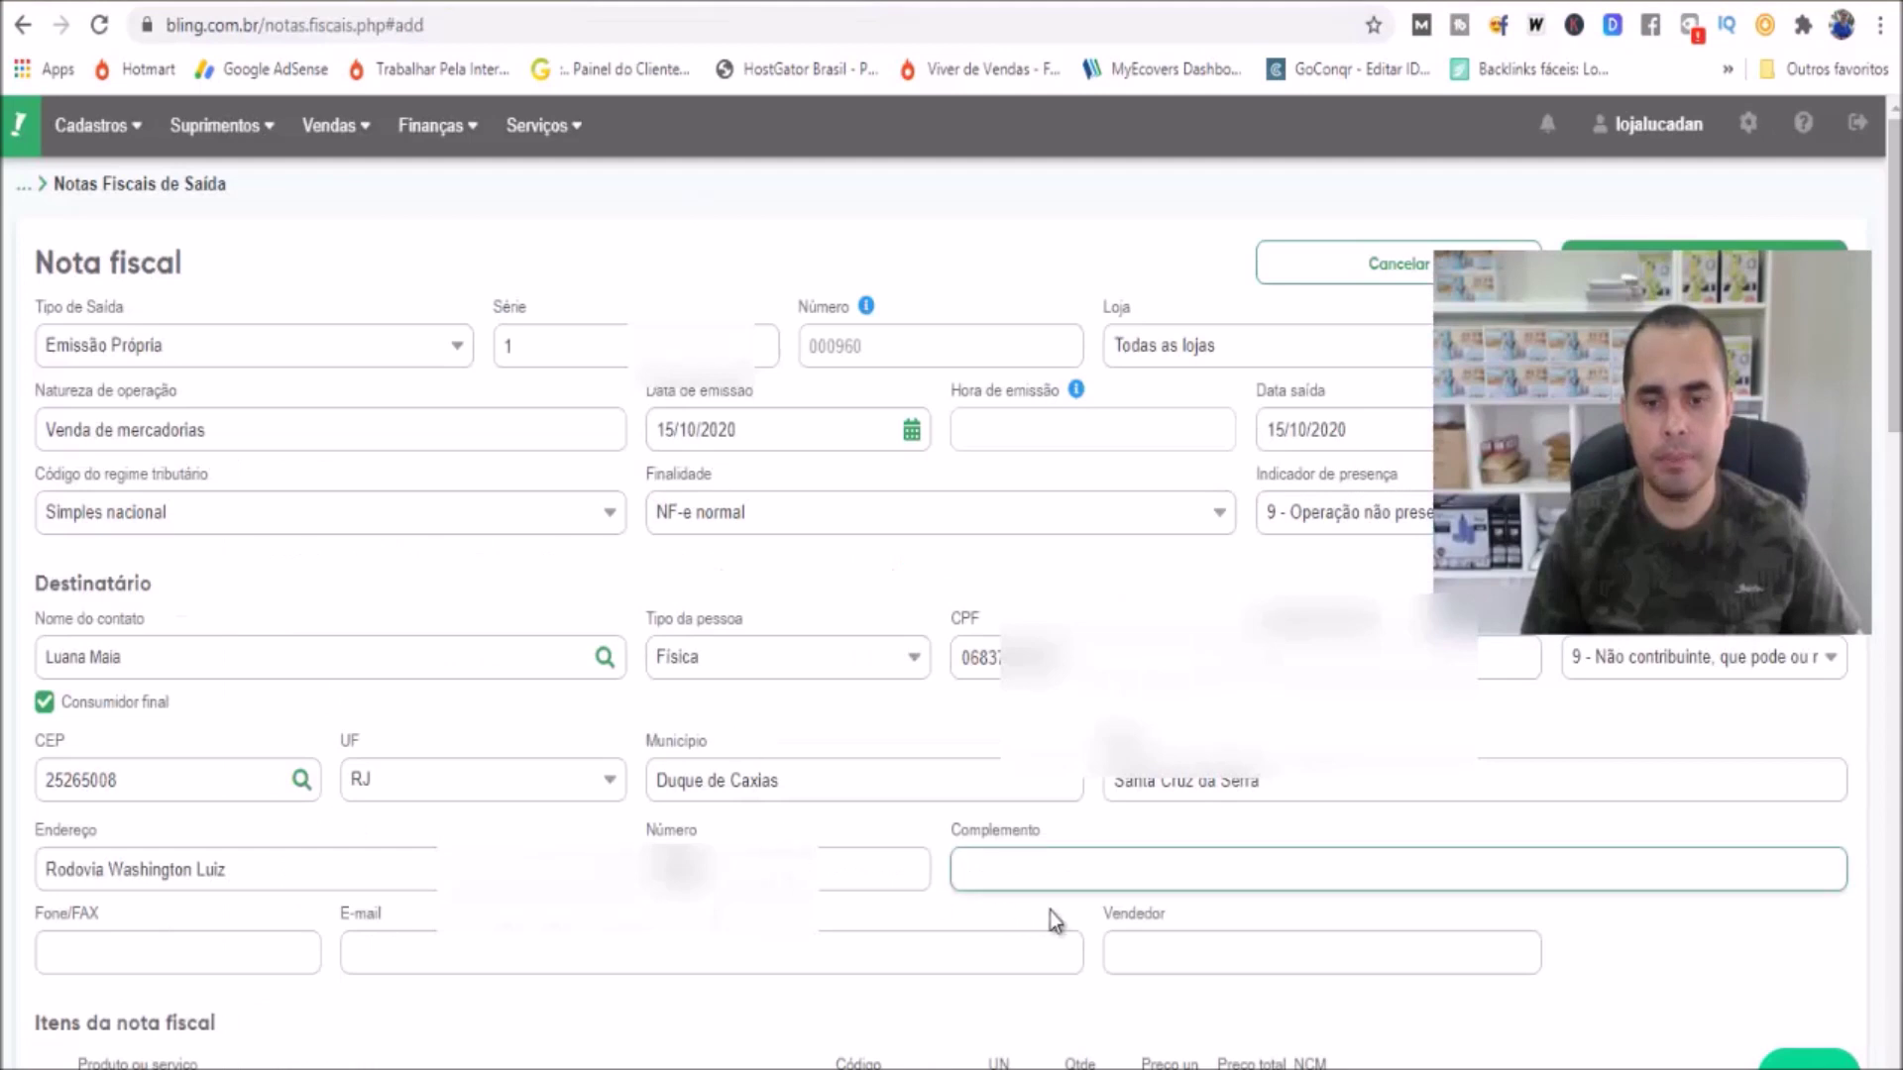
pyautogui.hotkey('ctrl', 'v')
# Paste the buyer's phone number into Fone/FAX, checking it against the sale details
pyautogui.click(287, 966)
pyautogui.hotkey('ctrl', 'shift', 'Tab')
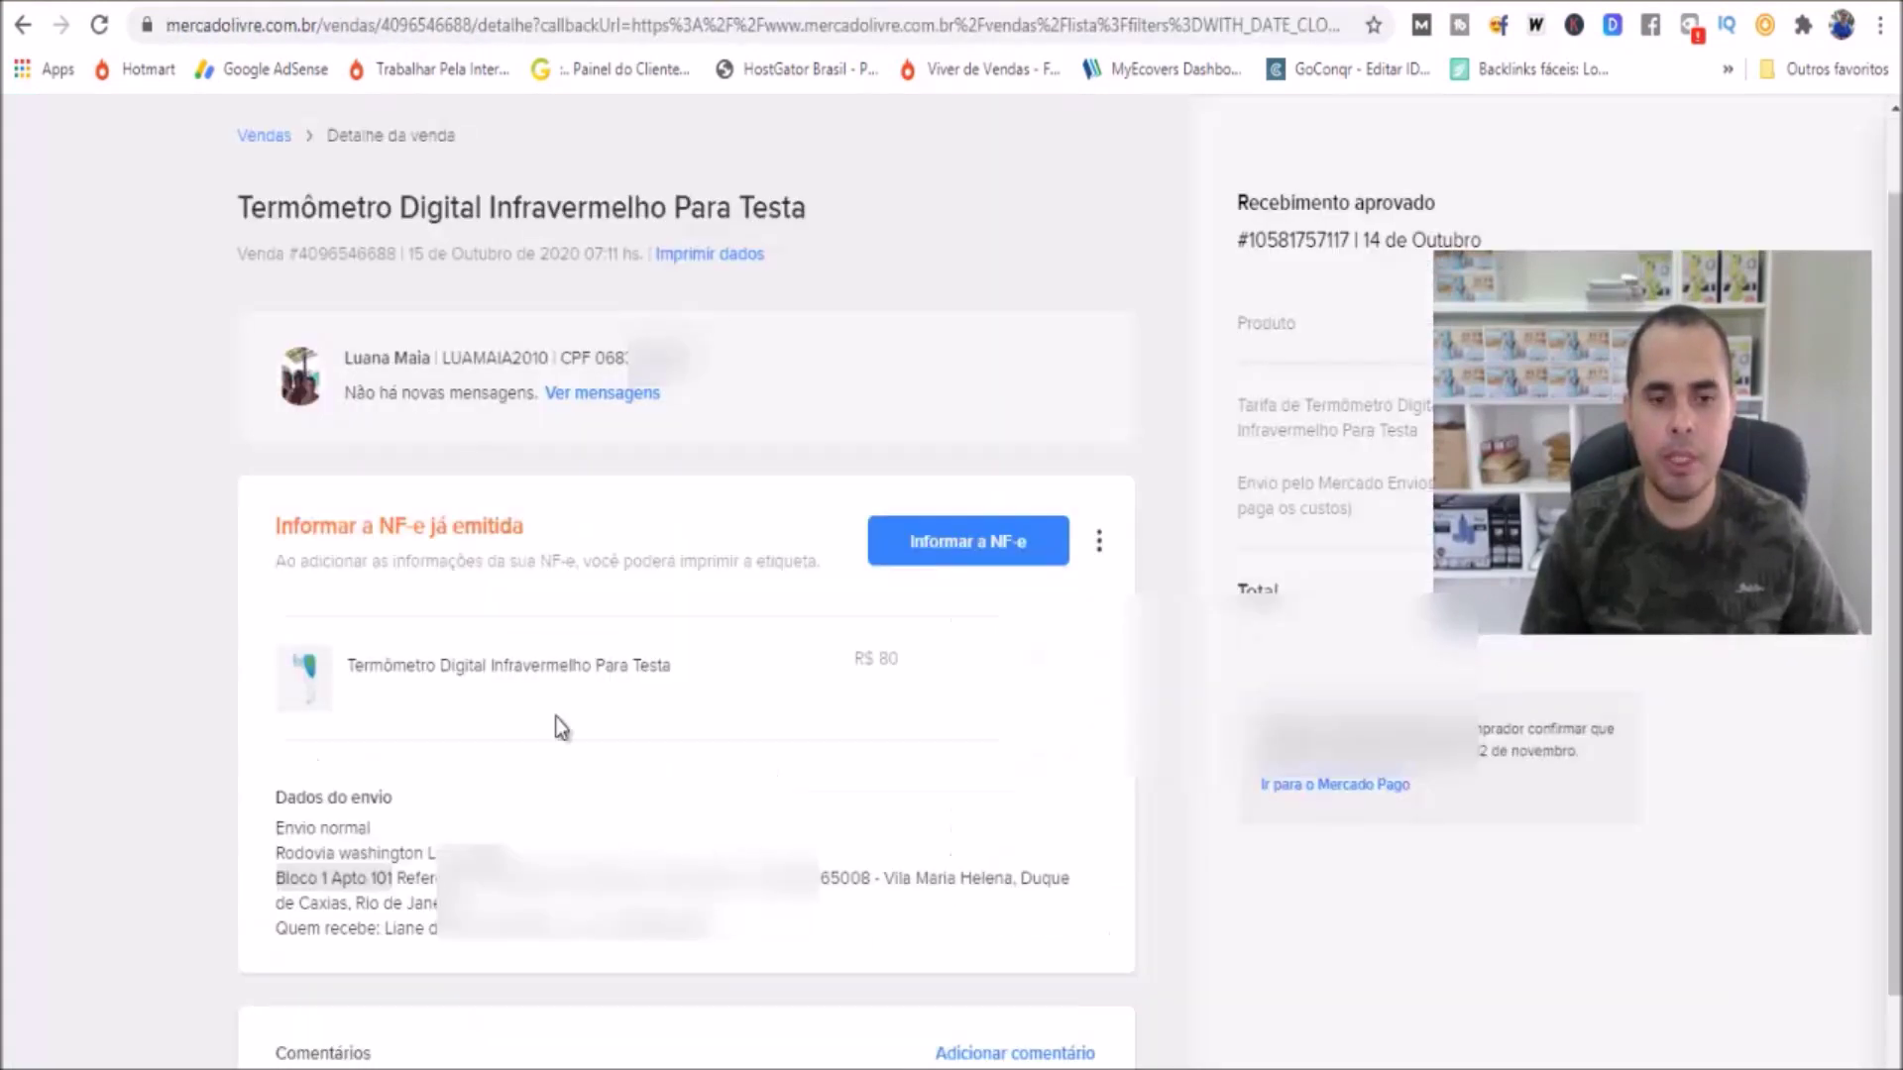
pyautogui.click(611, 944)
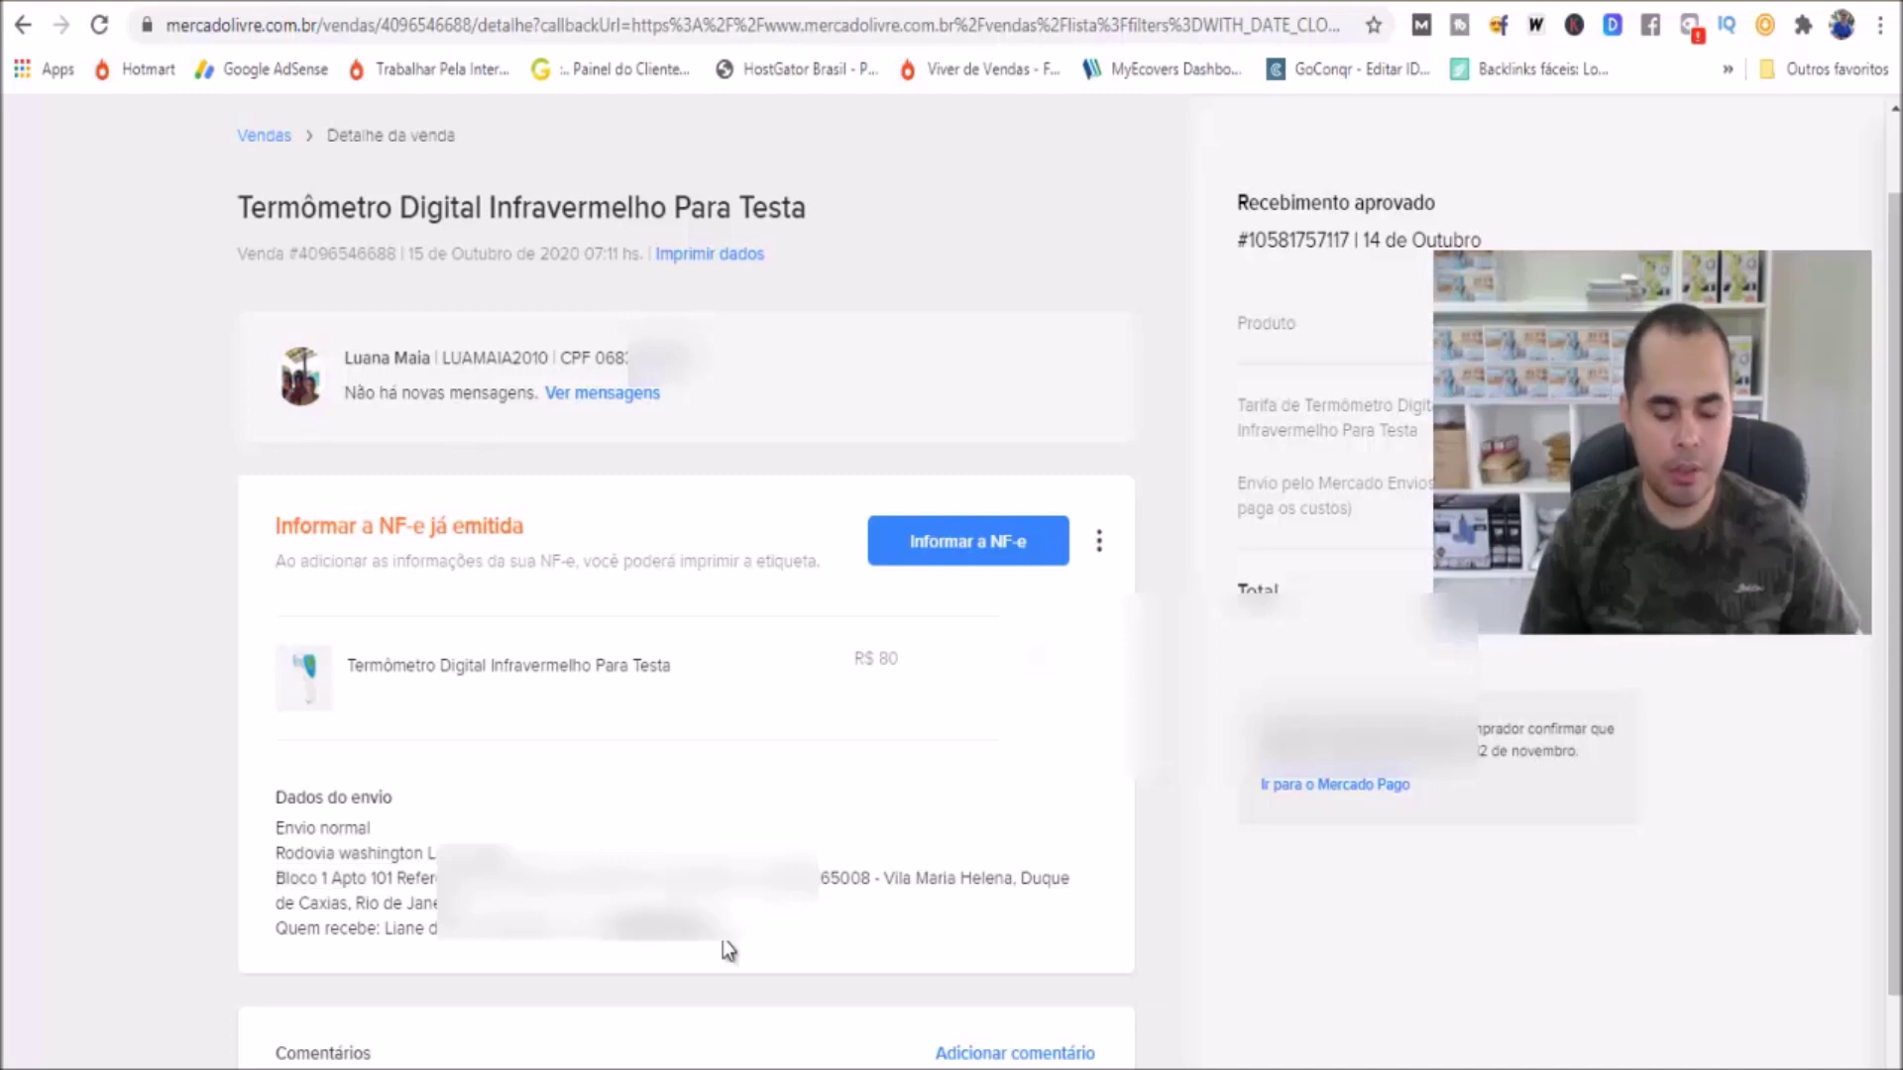
pyautogui.hotkey('ctrl', 'Tab')
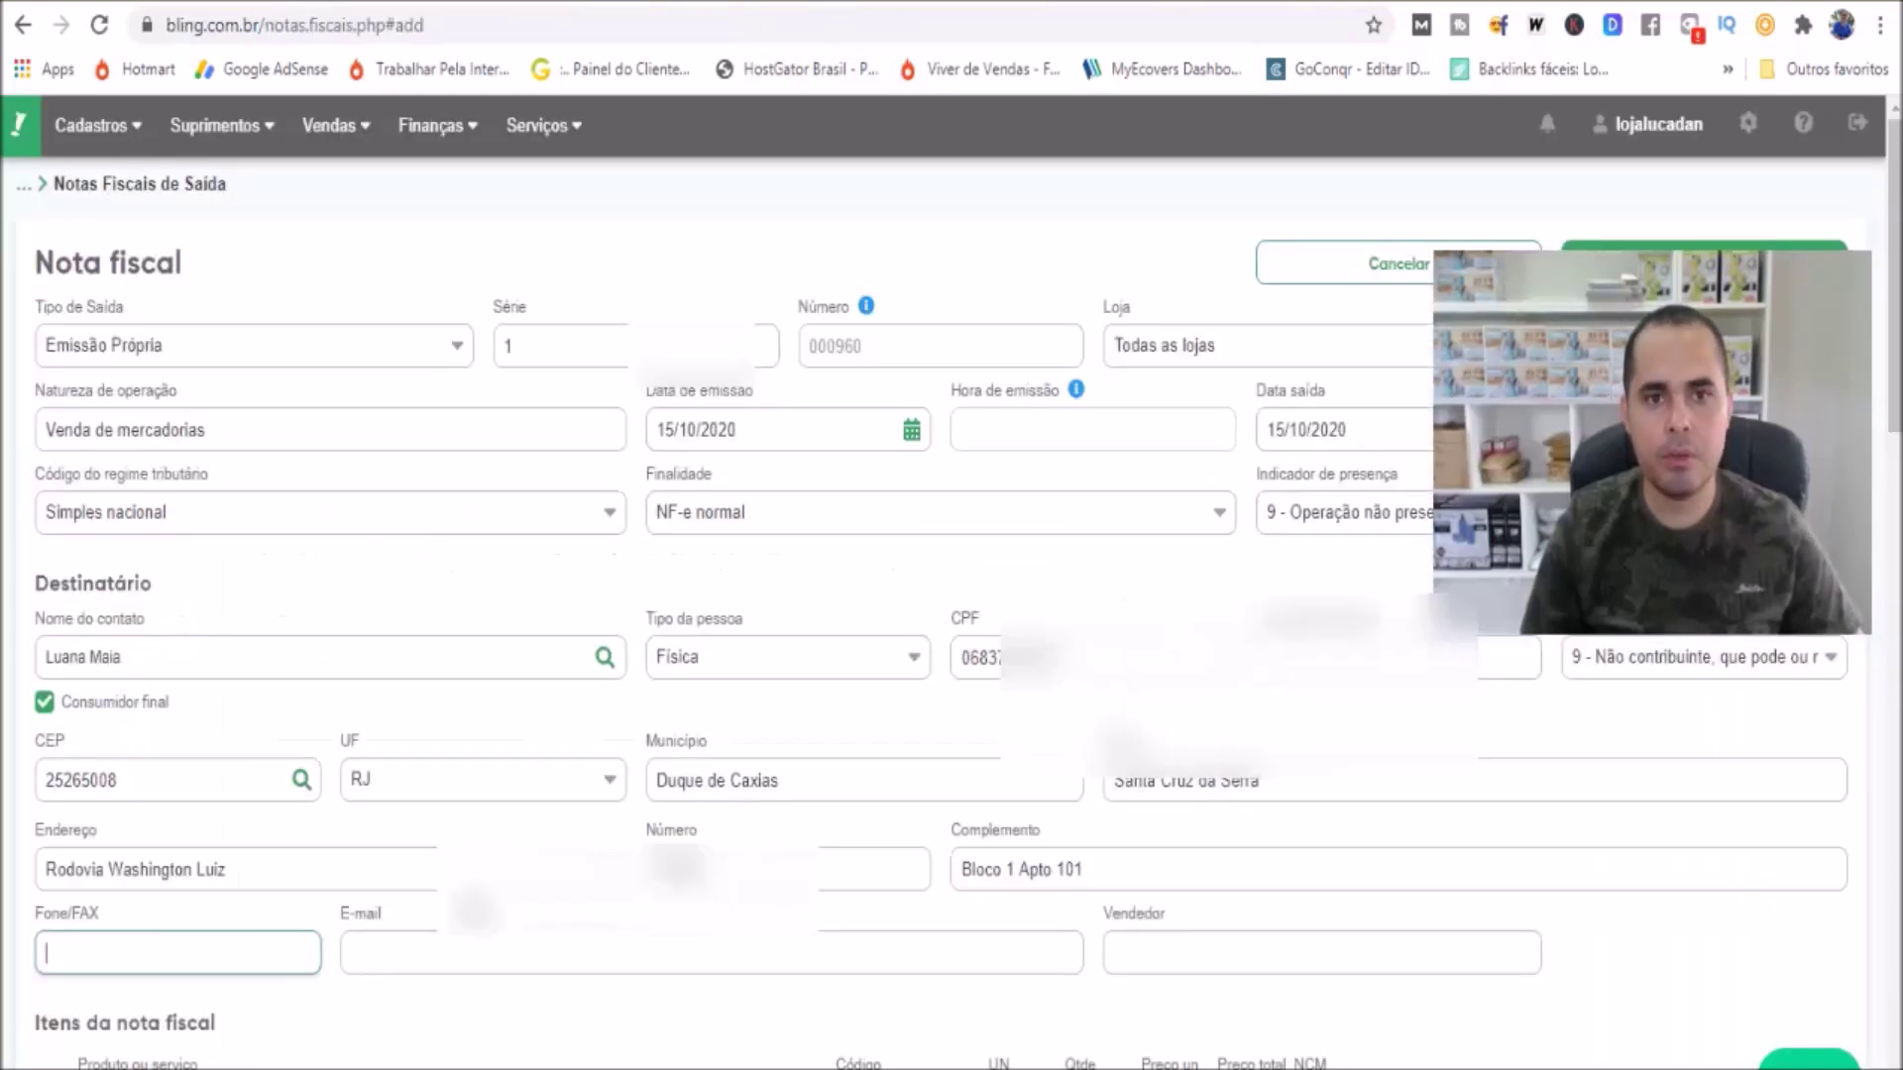
pyautogui.hotkey('ctrl', 'v')
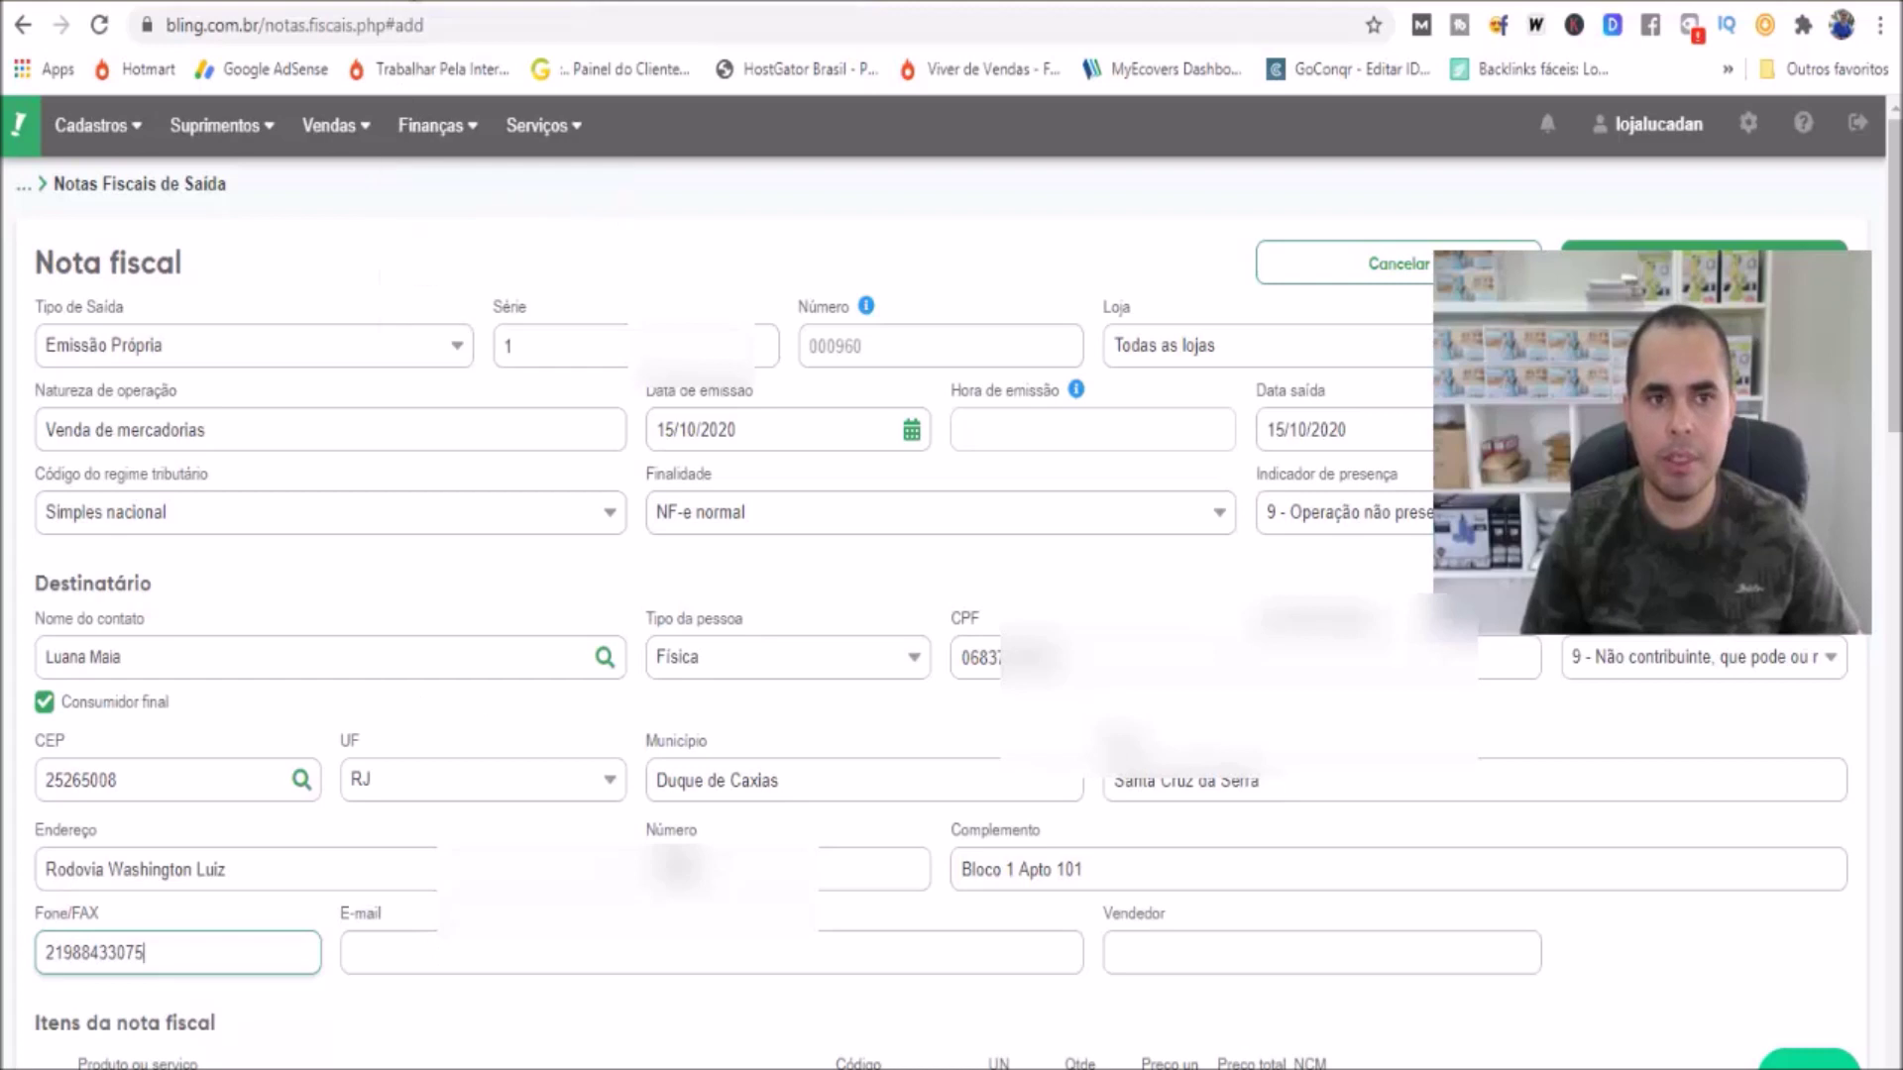
pyautogui.hotkey('ctrl', 'shift', 'Tab')
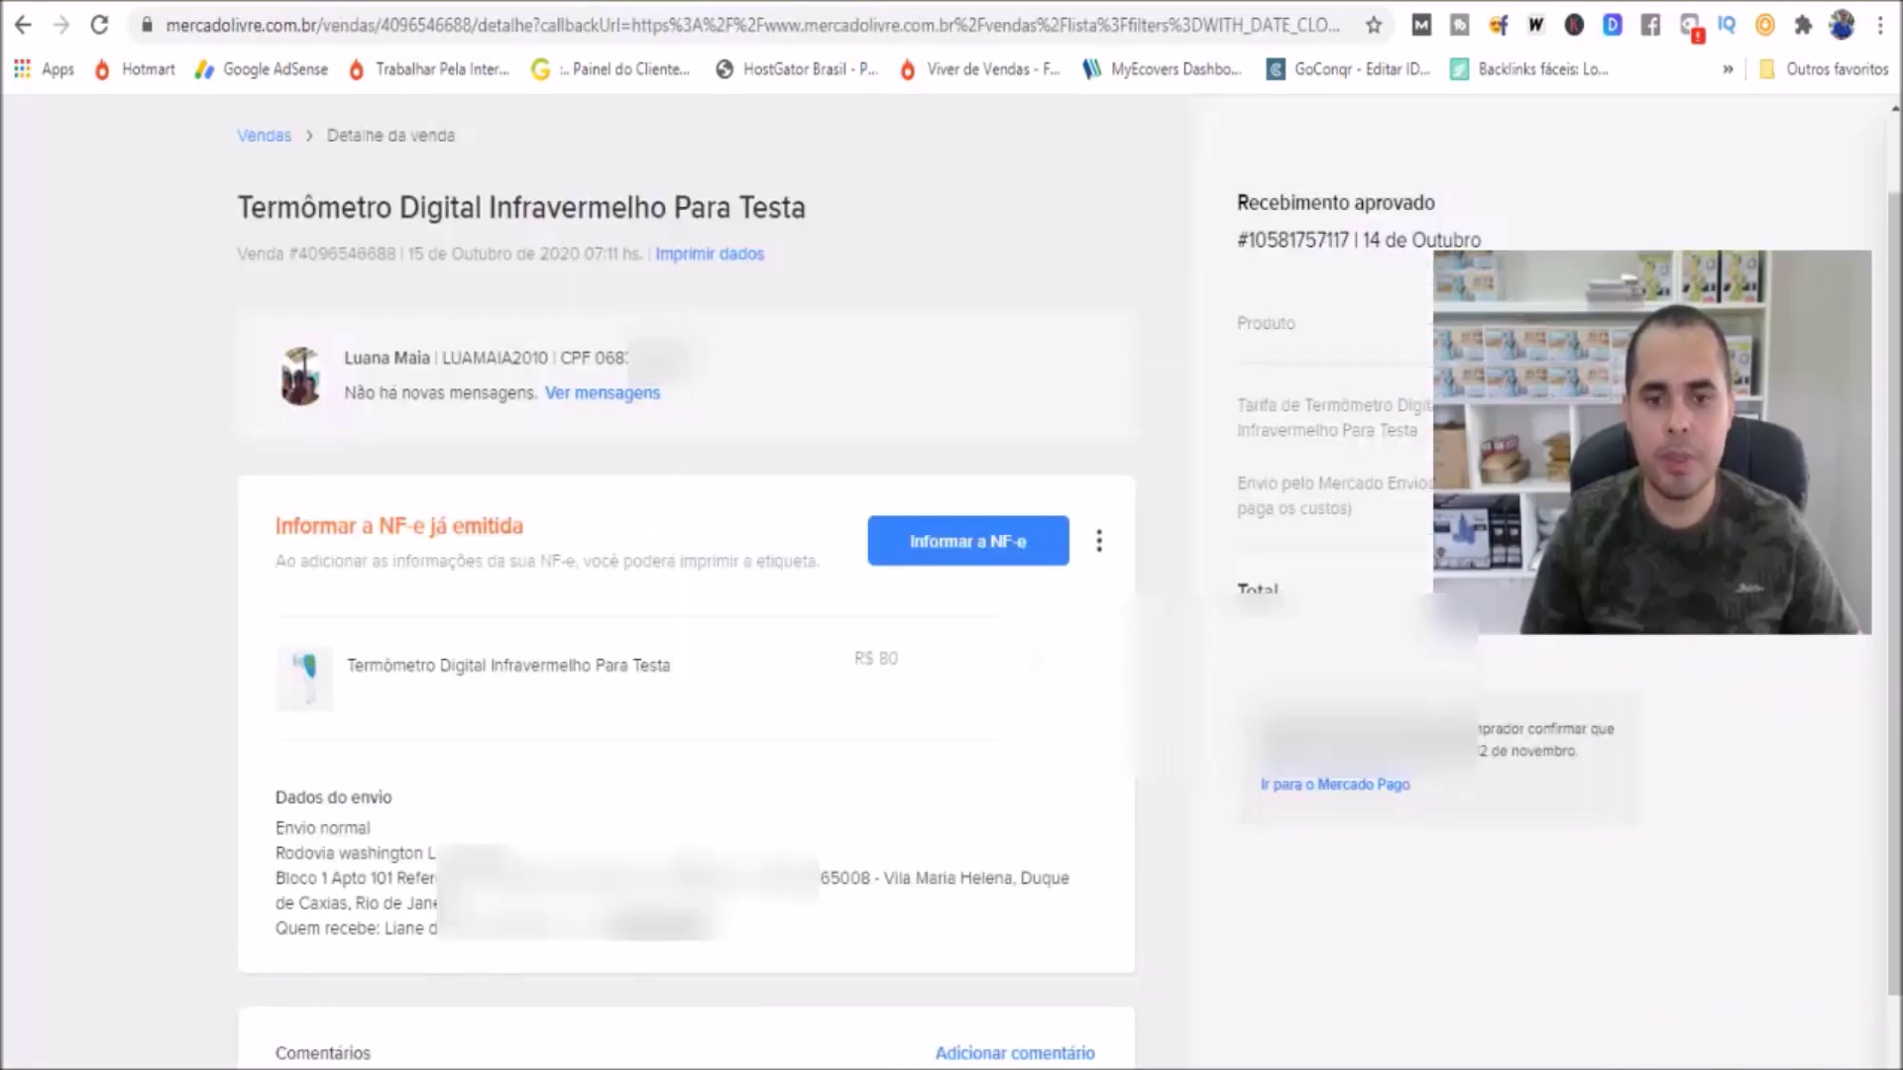
pyautogui.hotkey('ctrl', 'Tab')
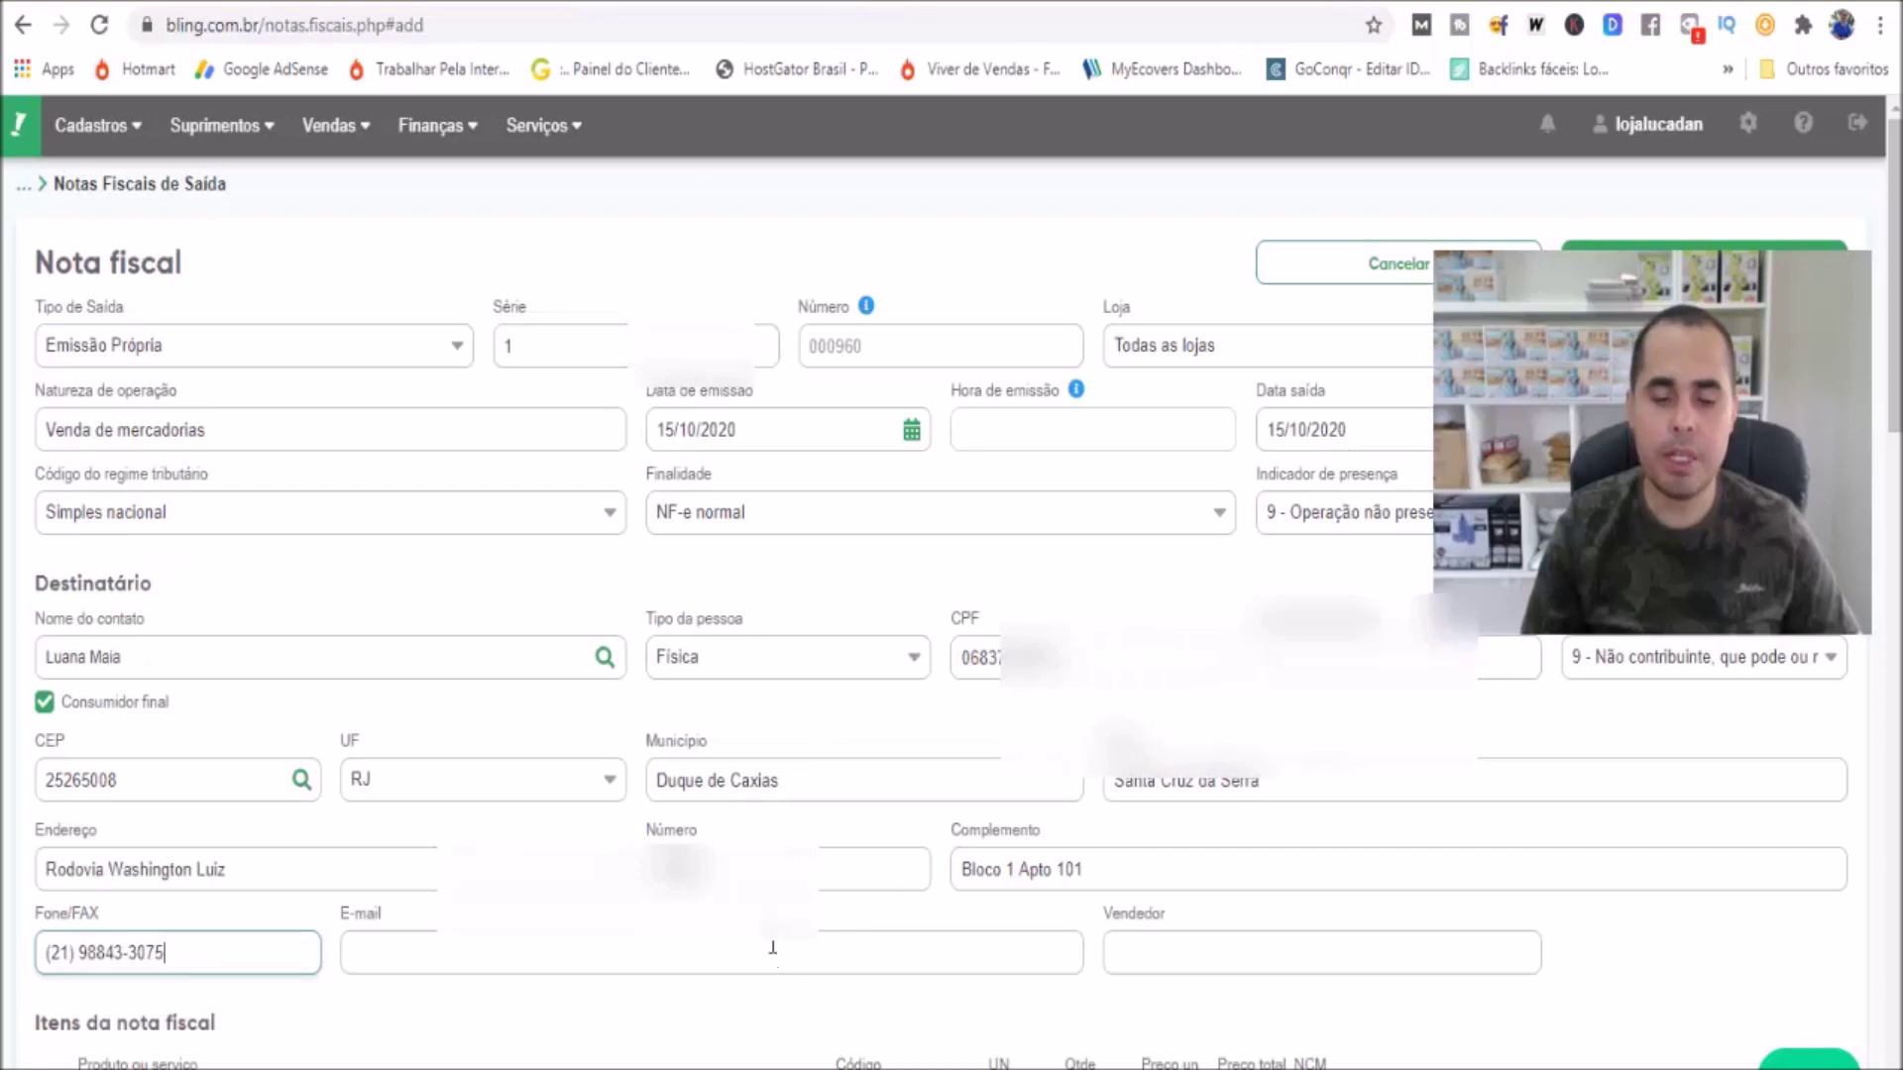
pyautogui.hotkey('ctrl', 'shift', 'Tab')
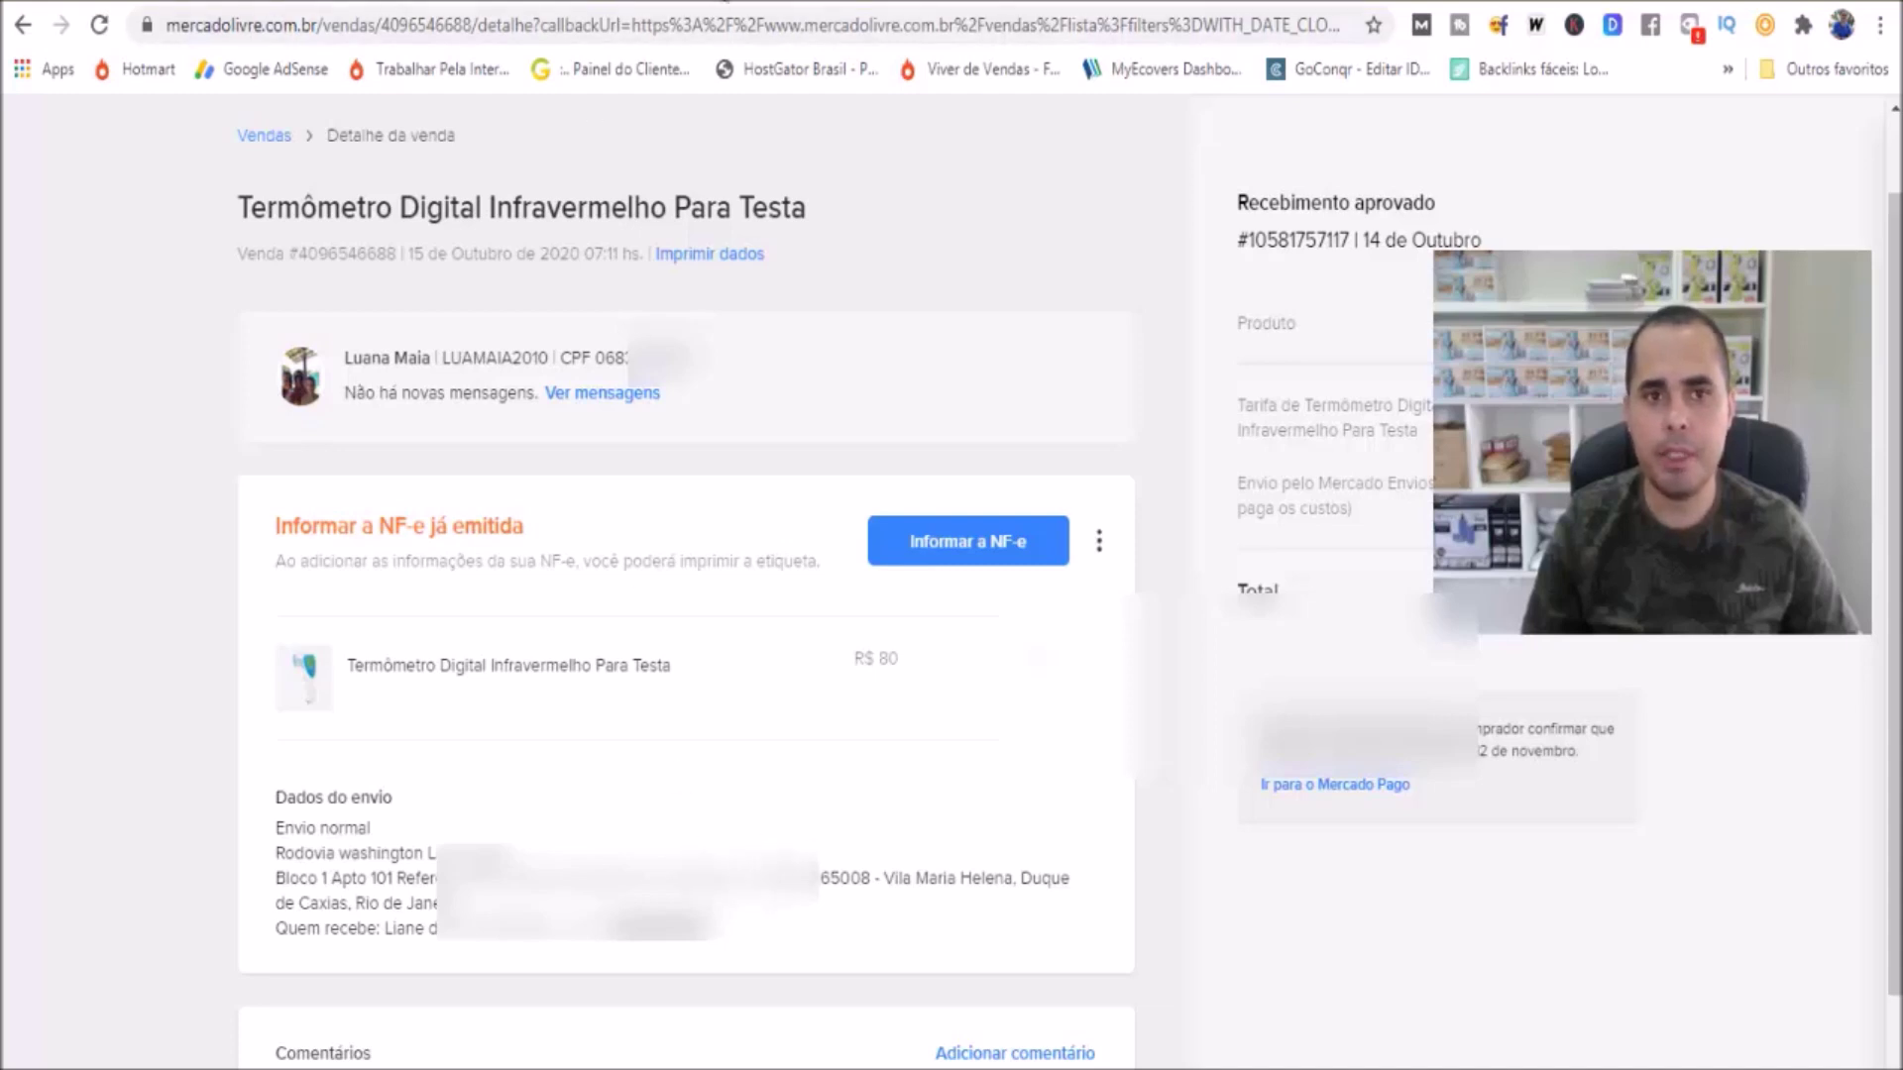
pyautogui.hotkey('ctrl', 'Tab')
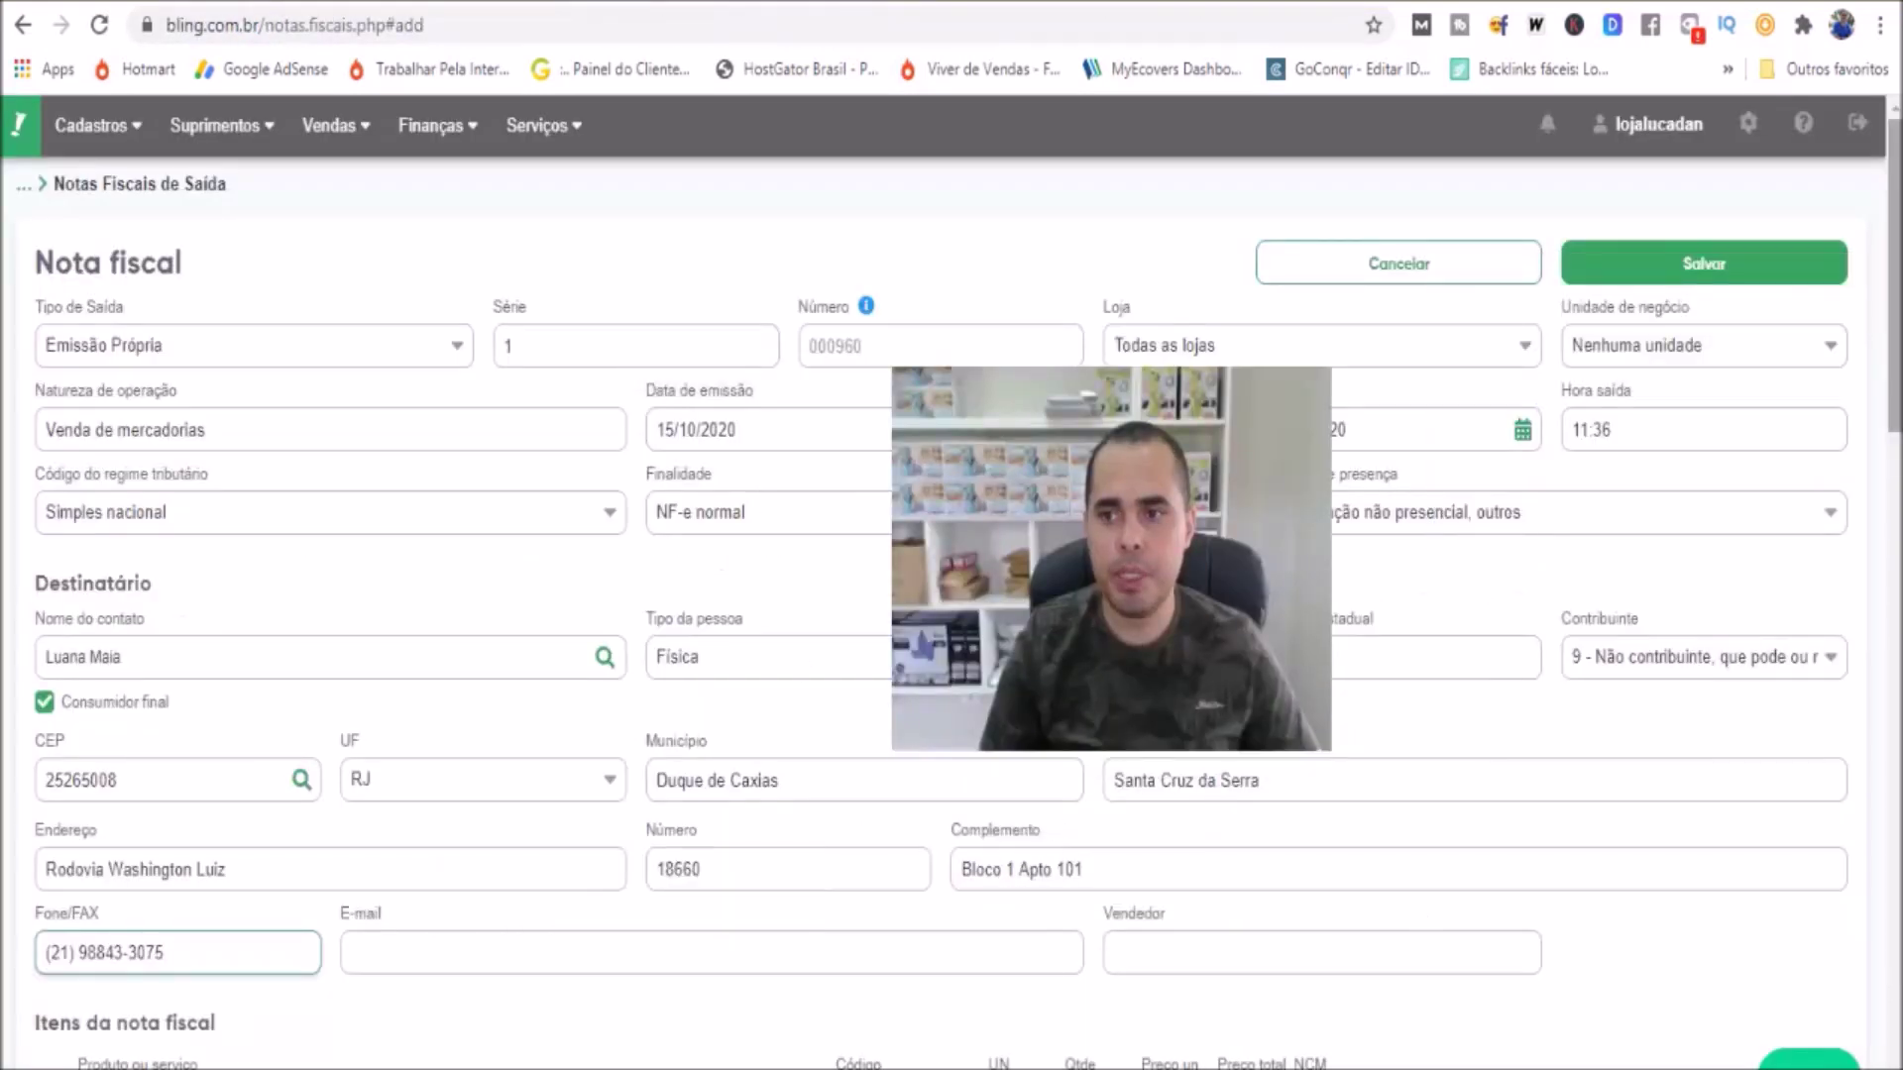
pyautogui.scroll(-4, 951, 595)
# Tick the new pending 80,00 thermometer invoice in Notas Fiscais de Saída
pyautogui.scroll(-4, 951, 615)
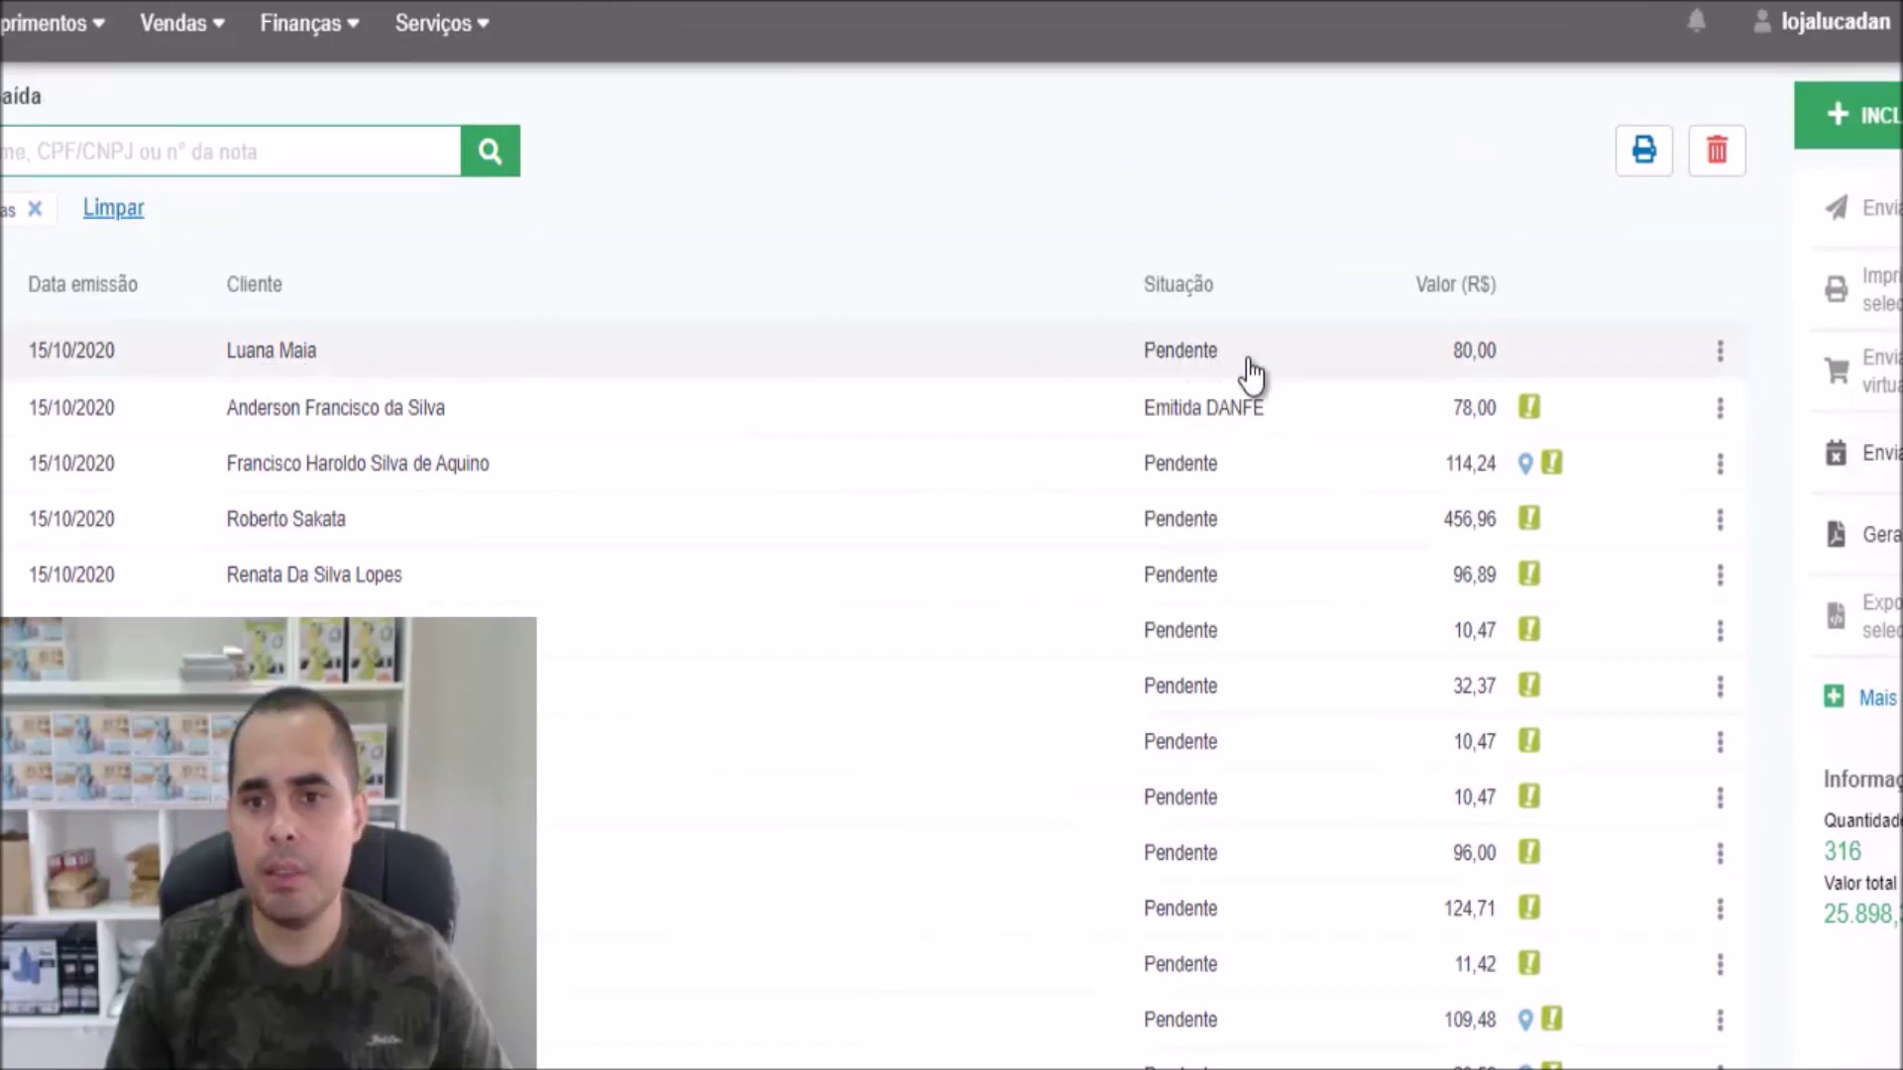
pyautogui.click(1190, 350)
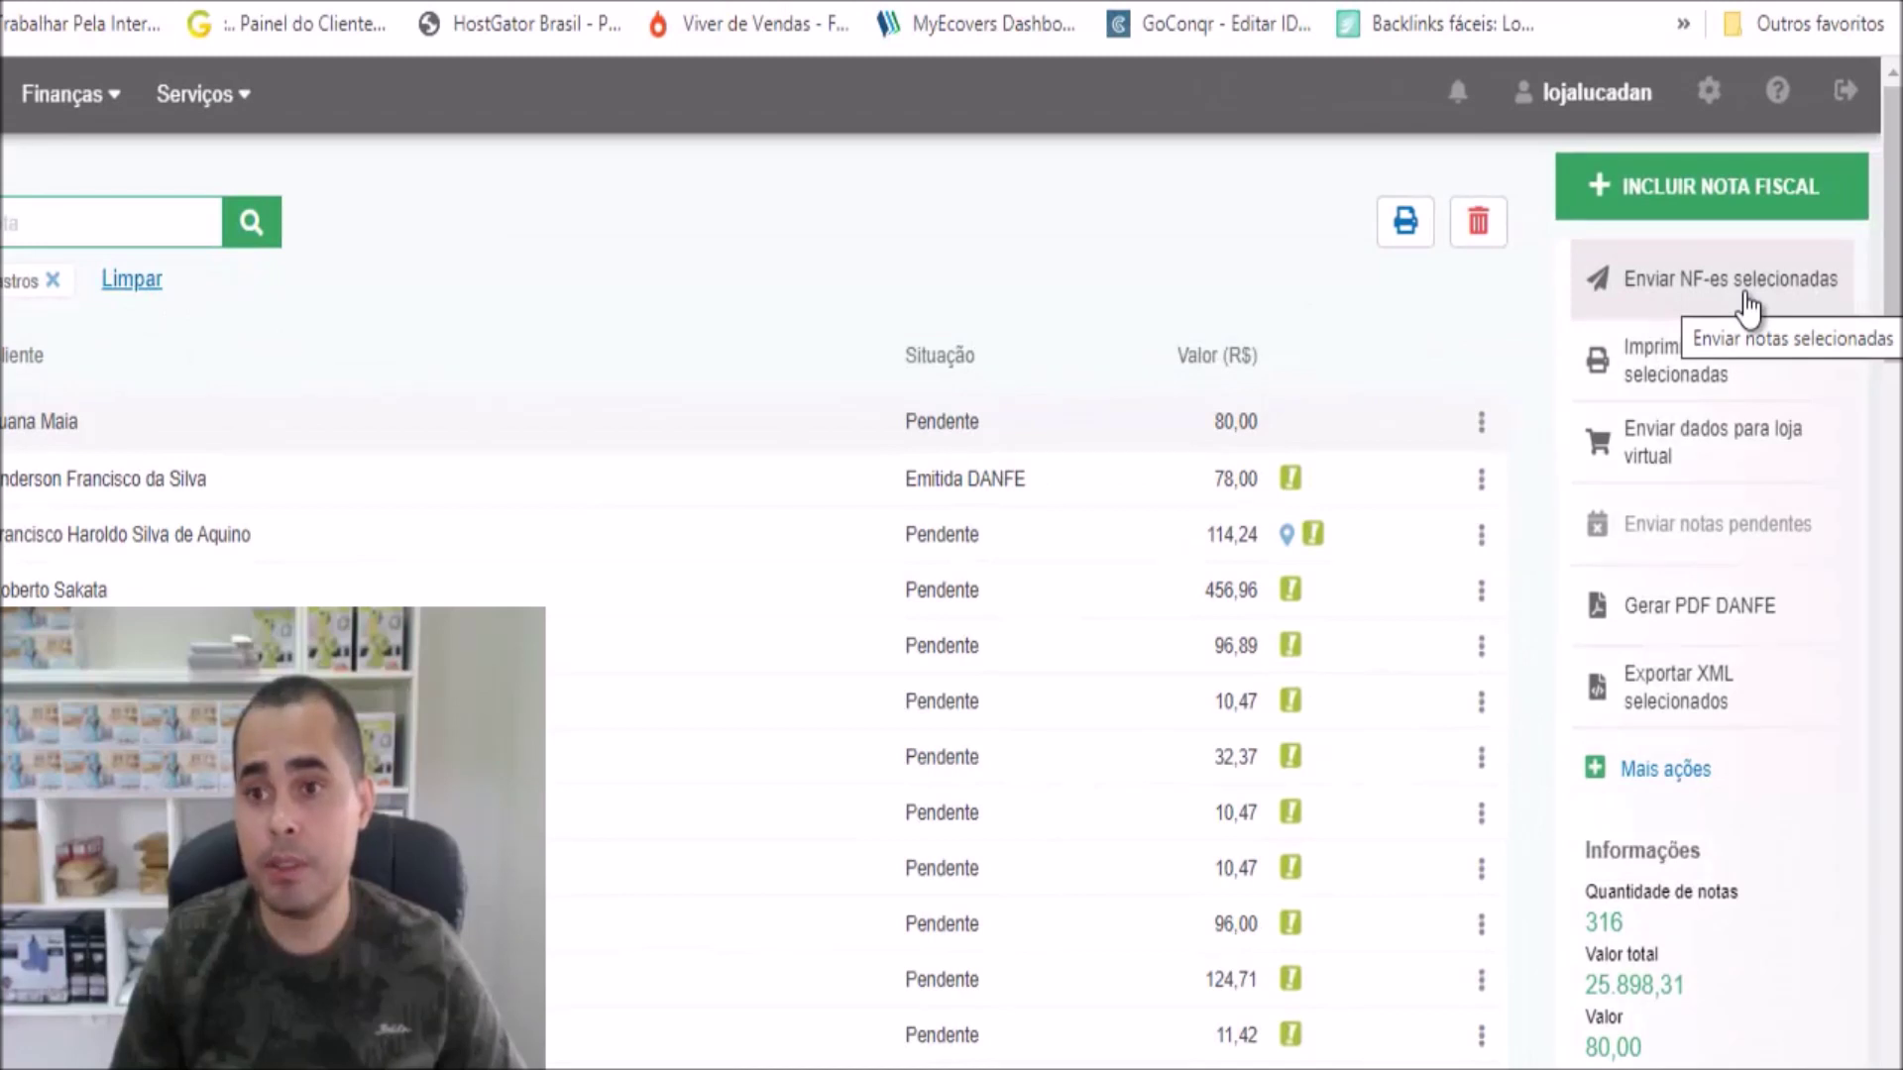
# Send the selected NF-e, confirm, and close the result summary so 000960 shows Emitida DANFE
pyautogui.click(1745, 295)
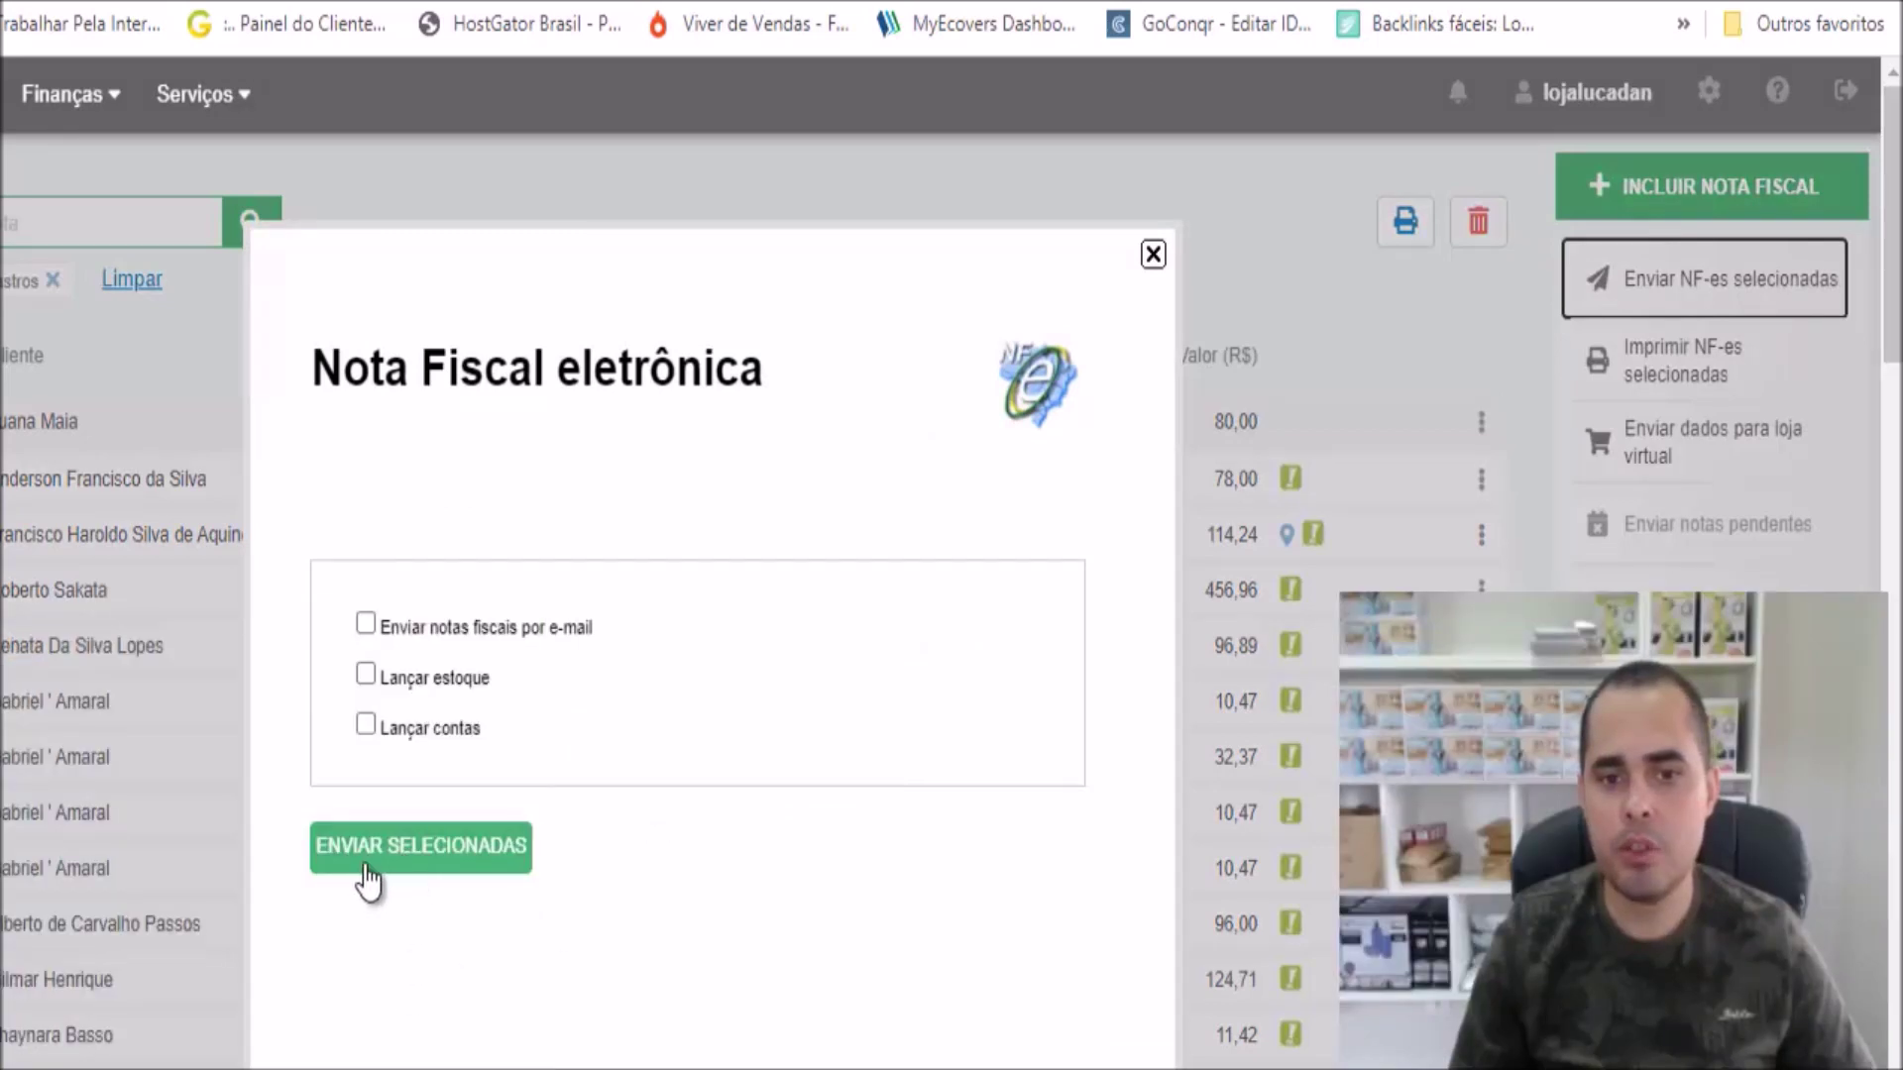
pyautogui.click(415, 877)
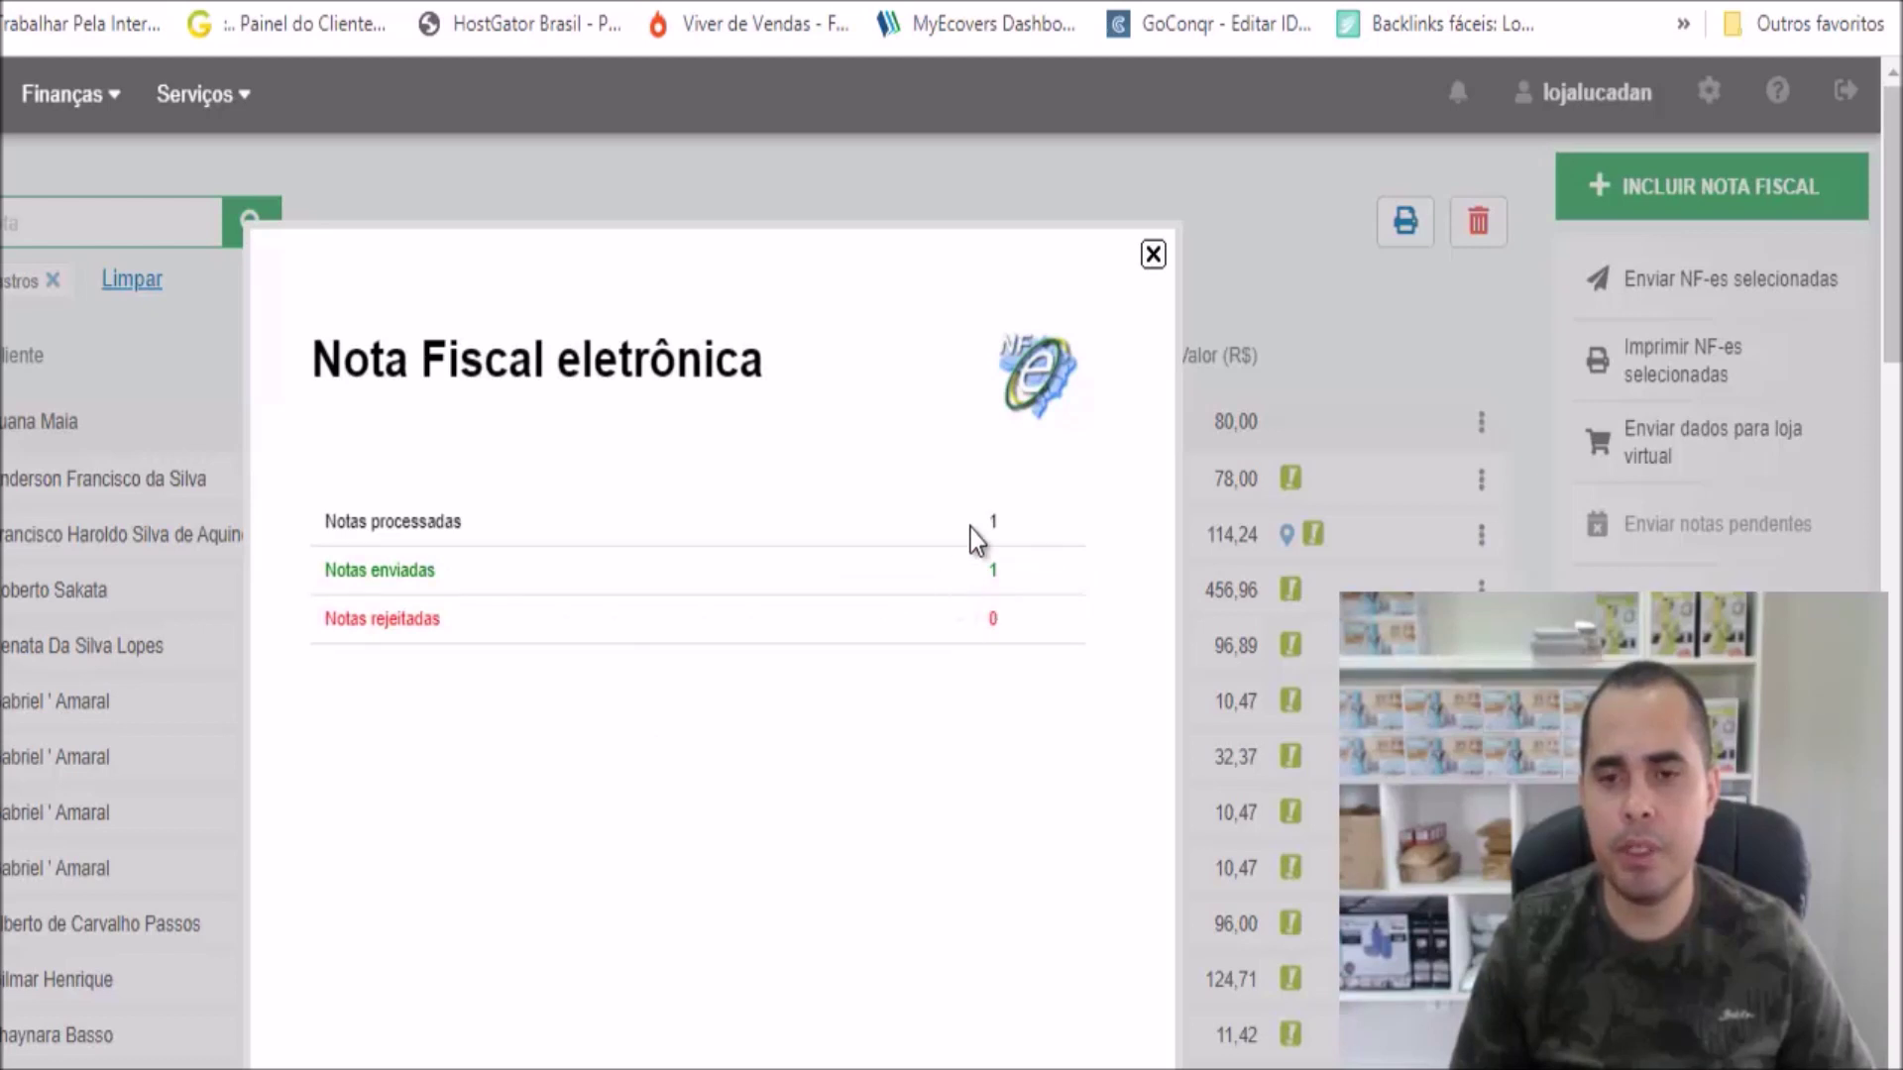
pyautogui.click(1153, 255)
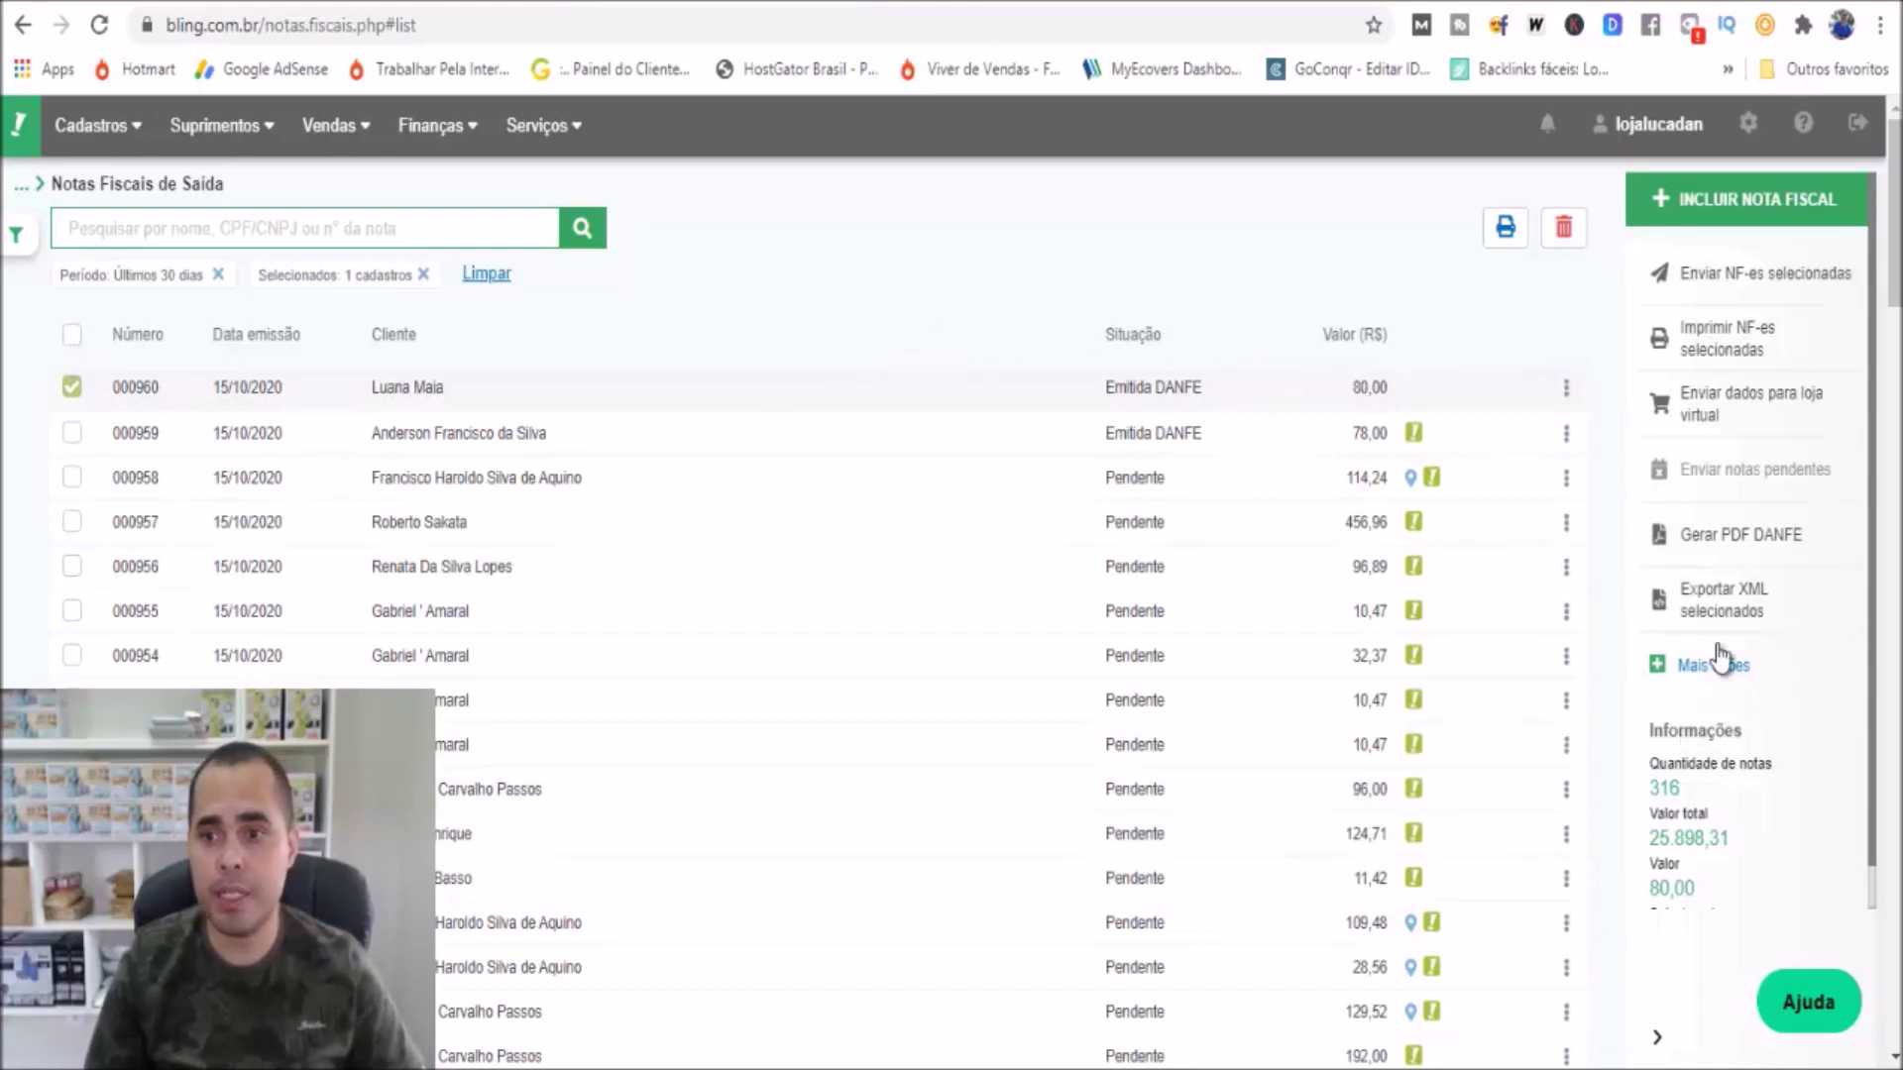
# Export invoice 000960's XML and save the generated zip to the Desktop
pyautogui.click(1771, 623)
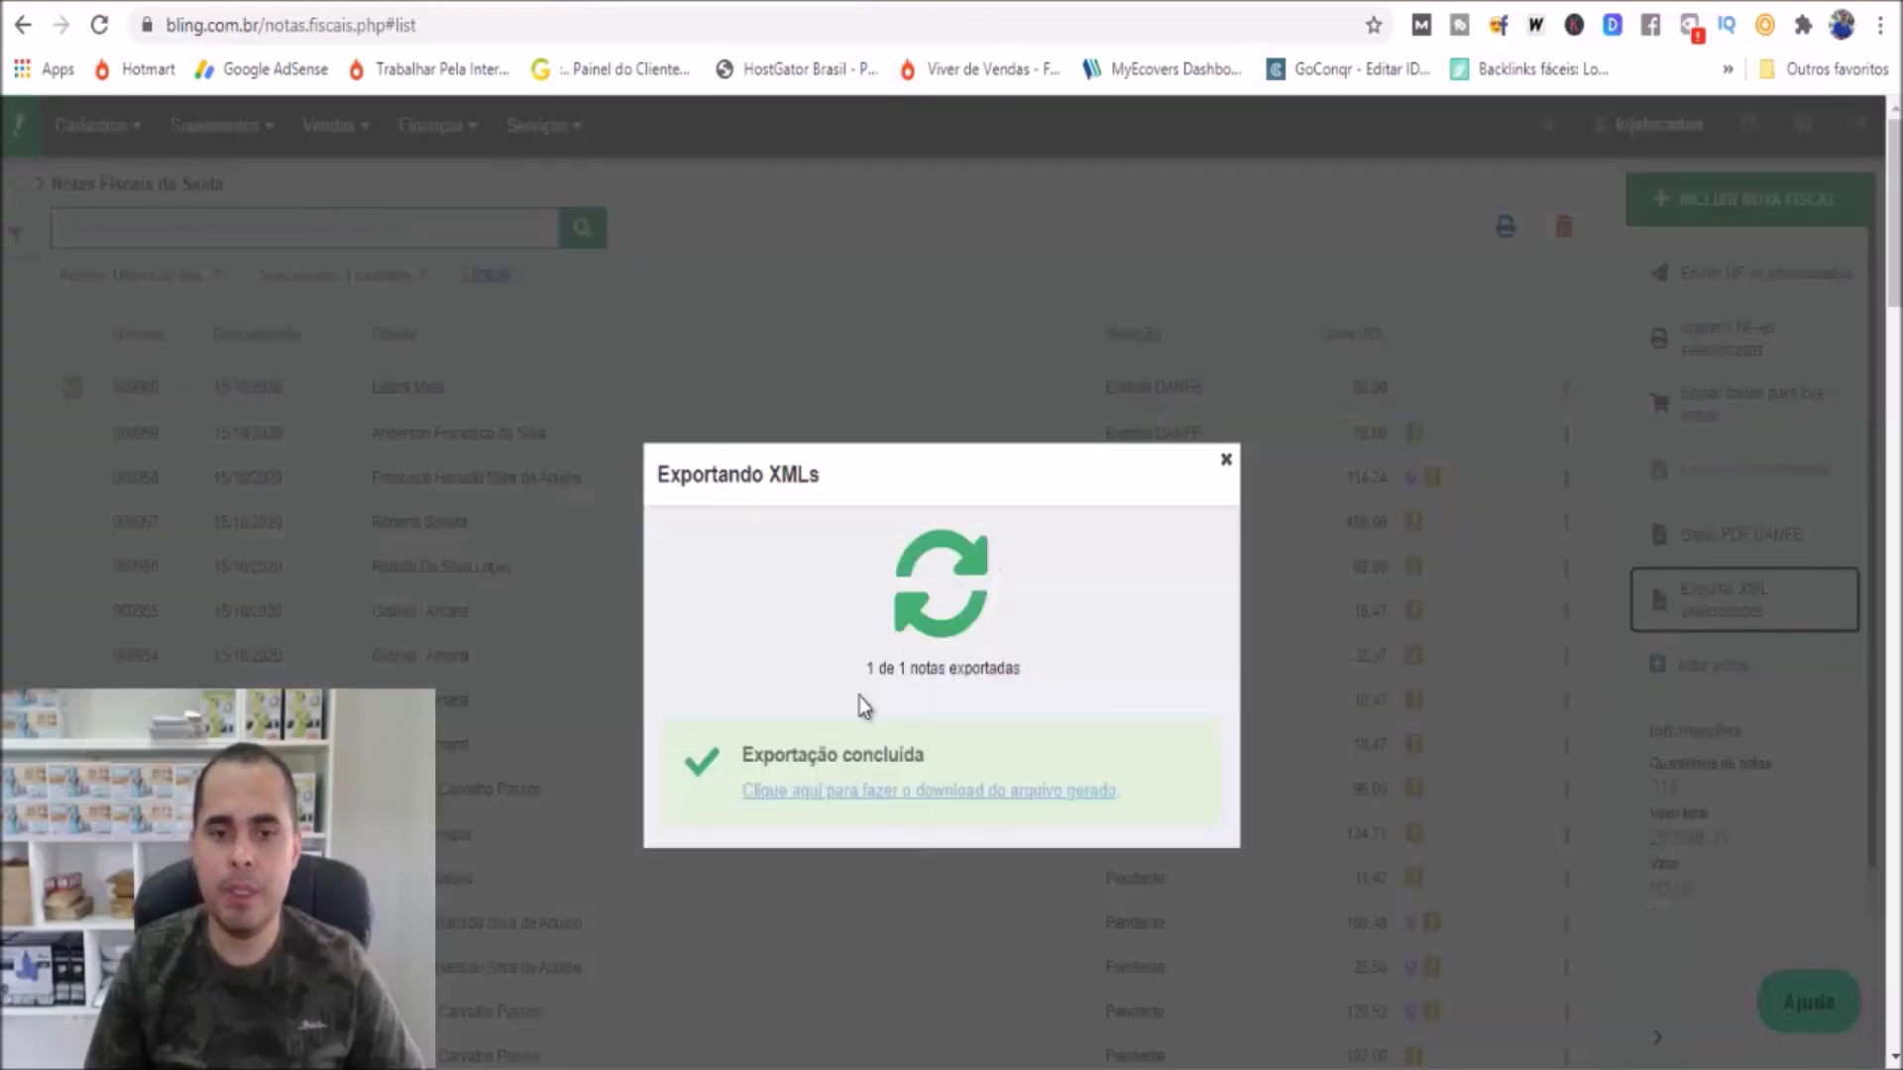
pyautogui.click(868, 790)
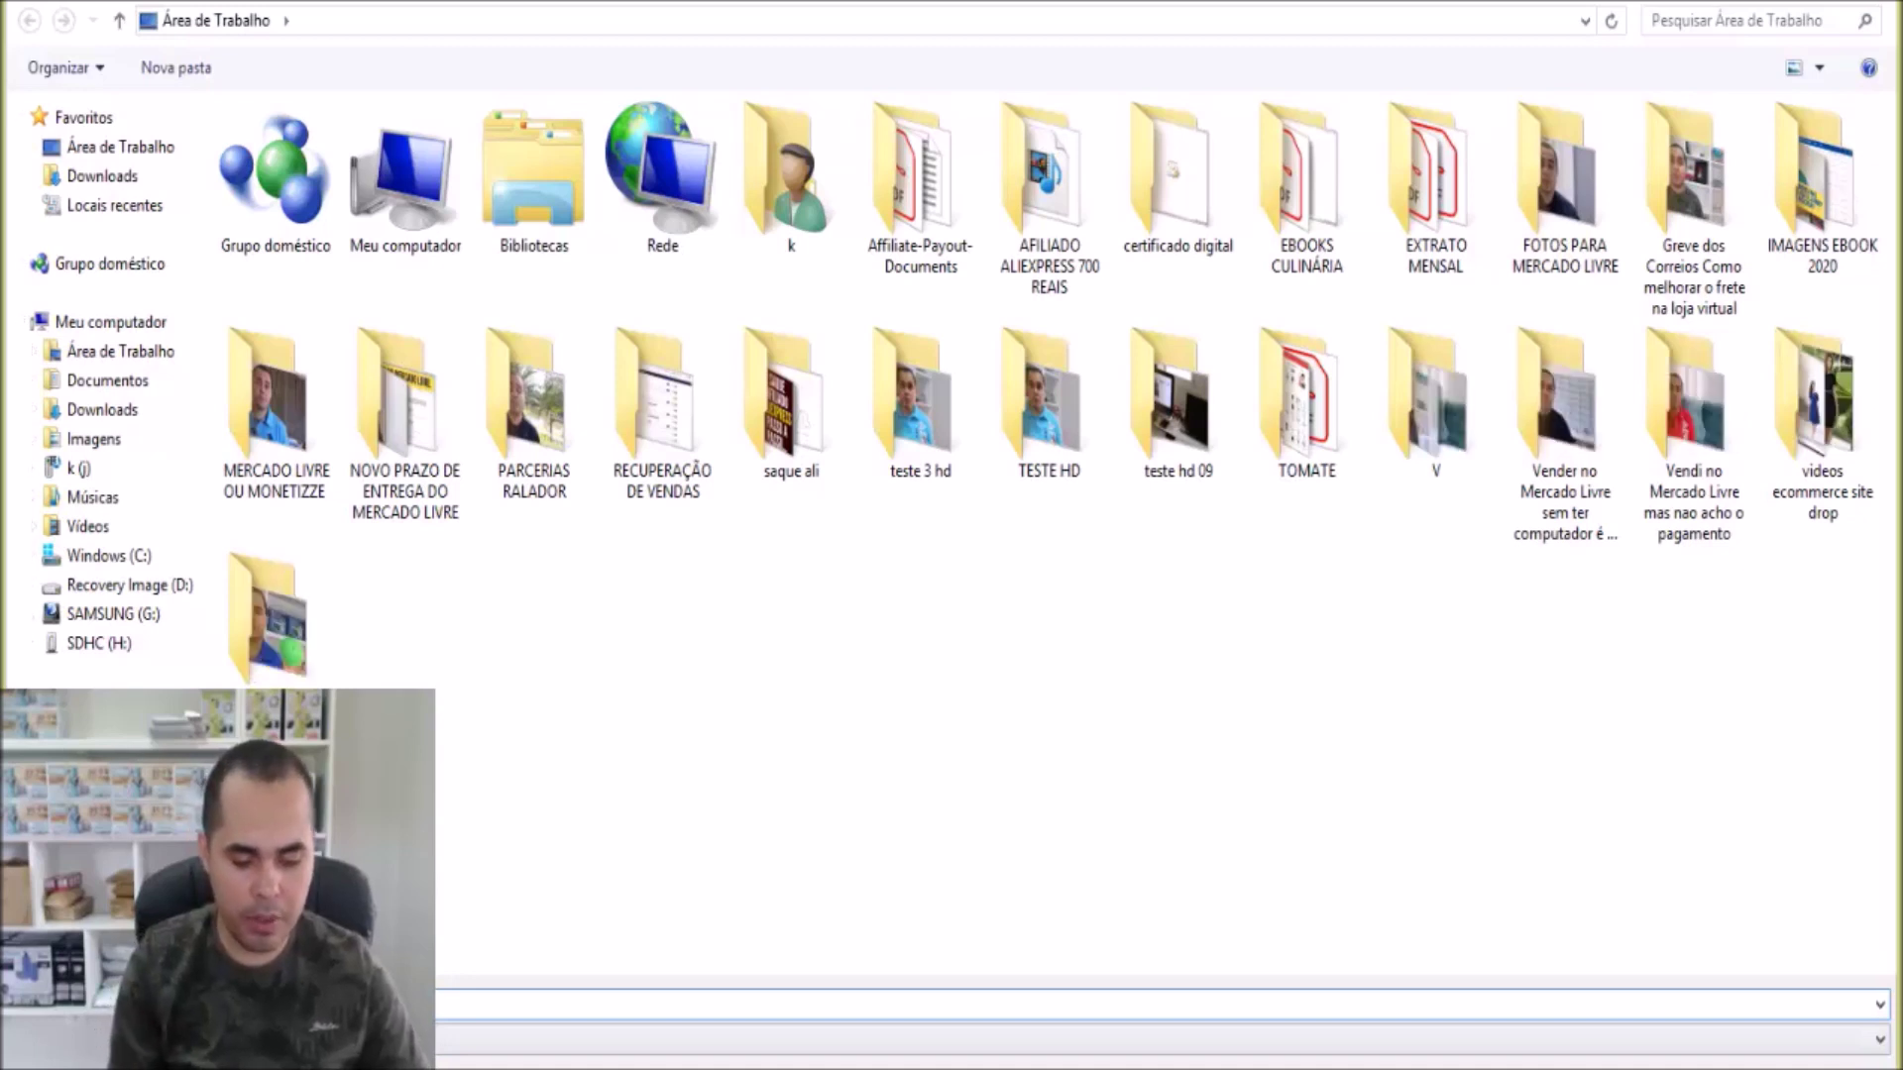
pyautogui.write('A')
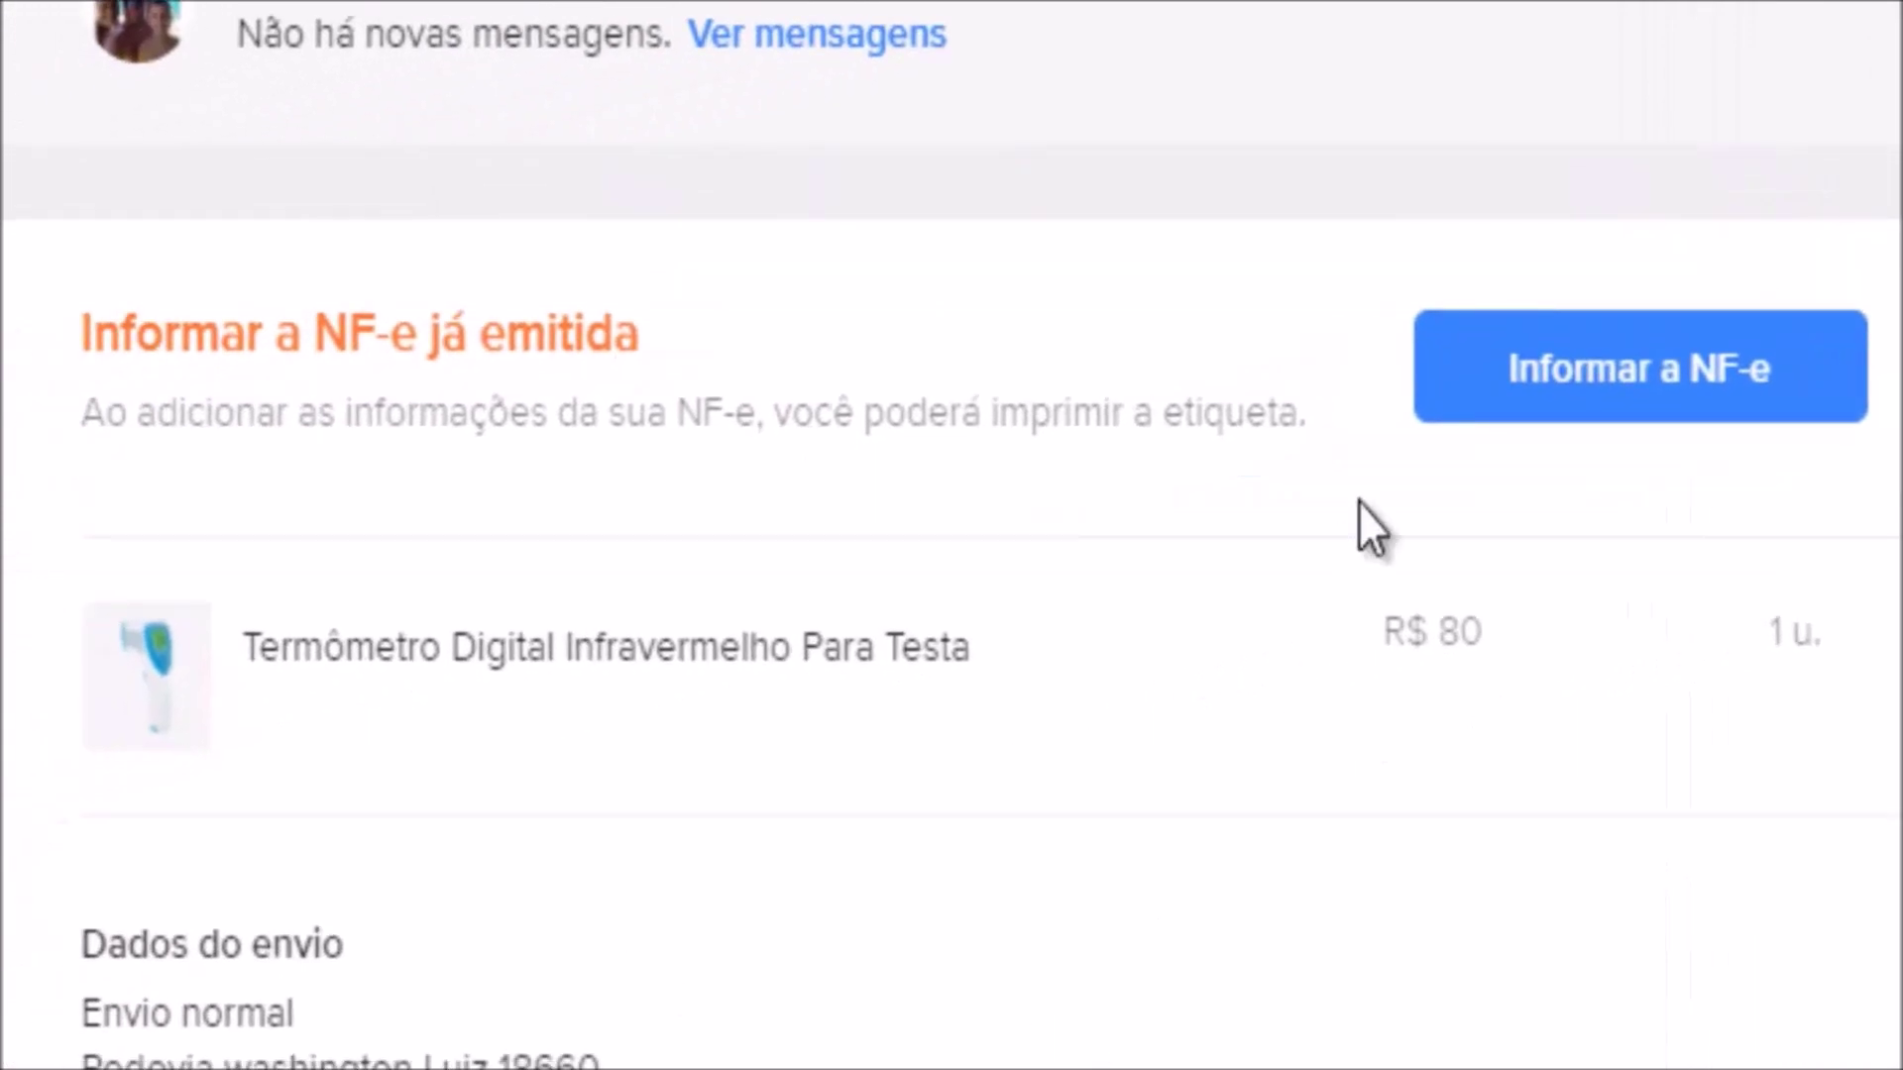
# Begin Informar a NF-e for the sale and extract the downloaded XML zip with Extrair aqui
pyautogui.click(1645, 421)
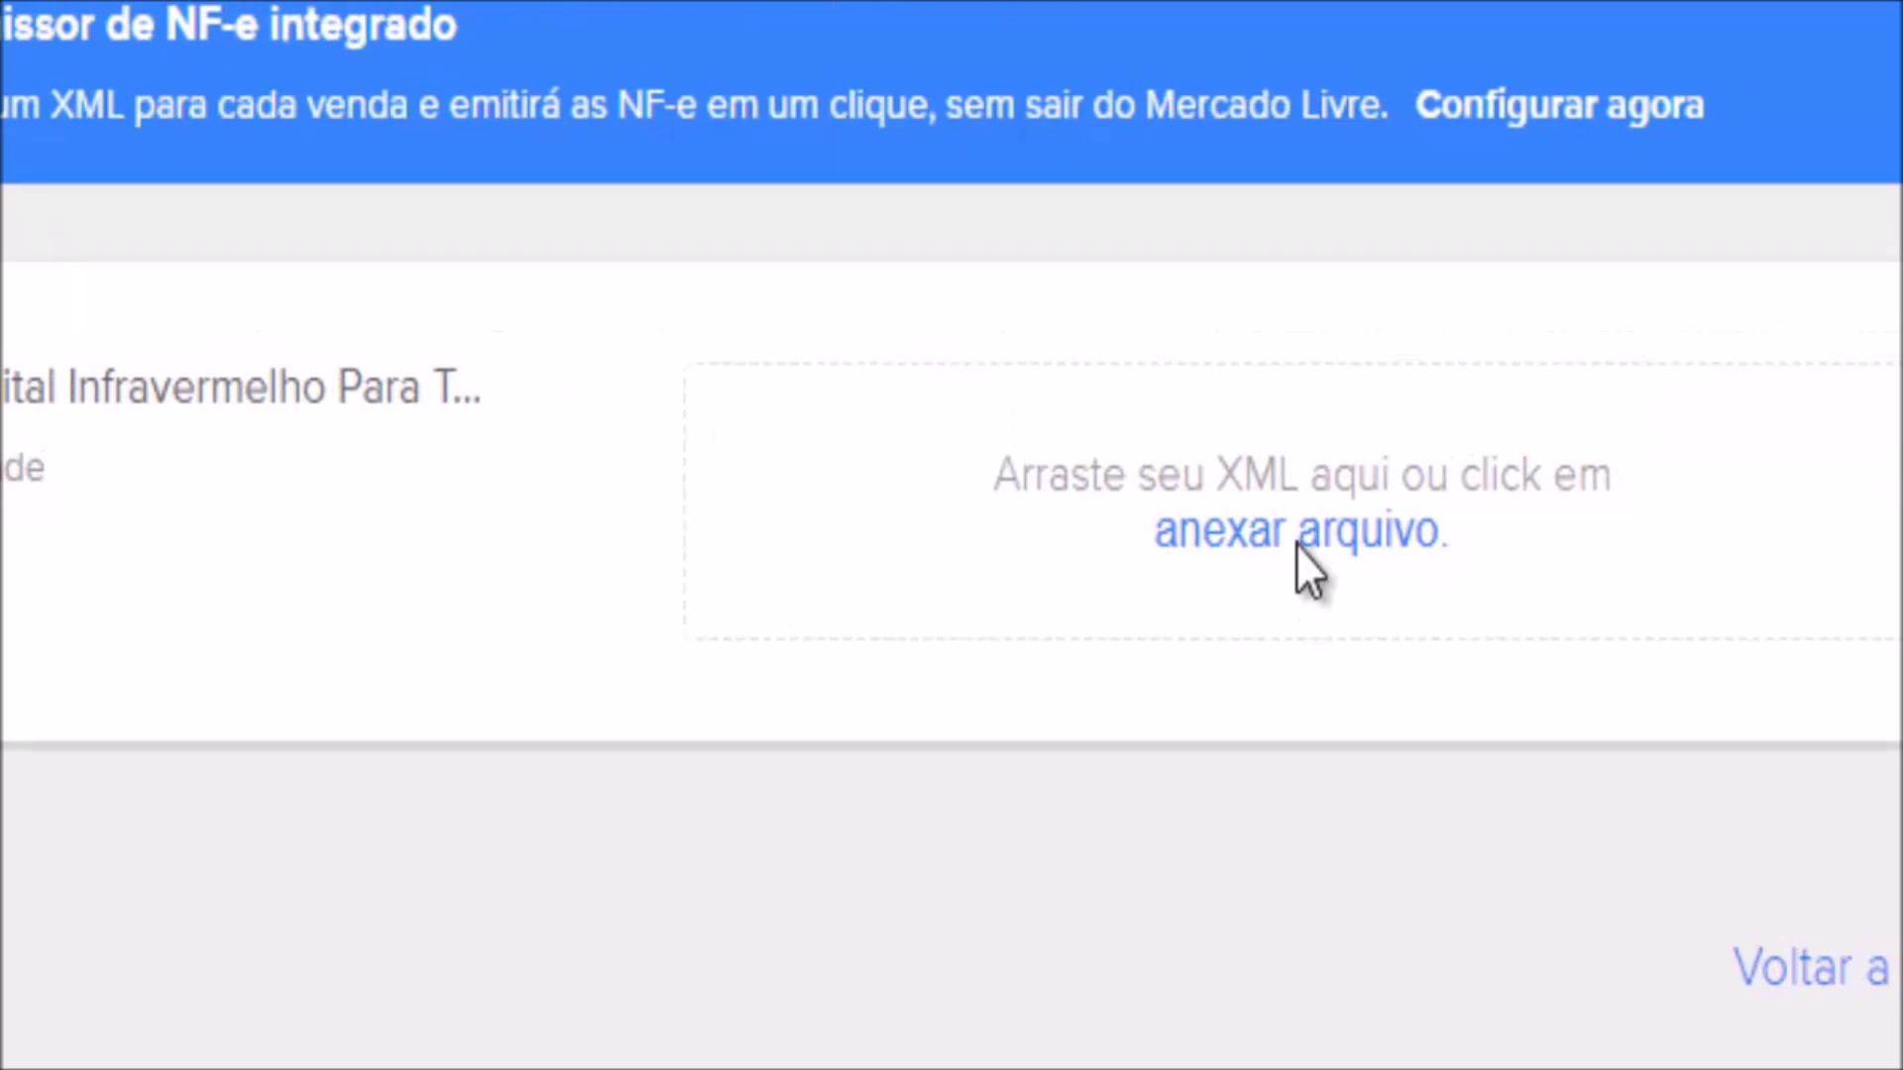
pyautogui.click(1299, 540)
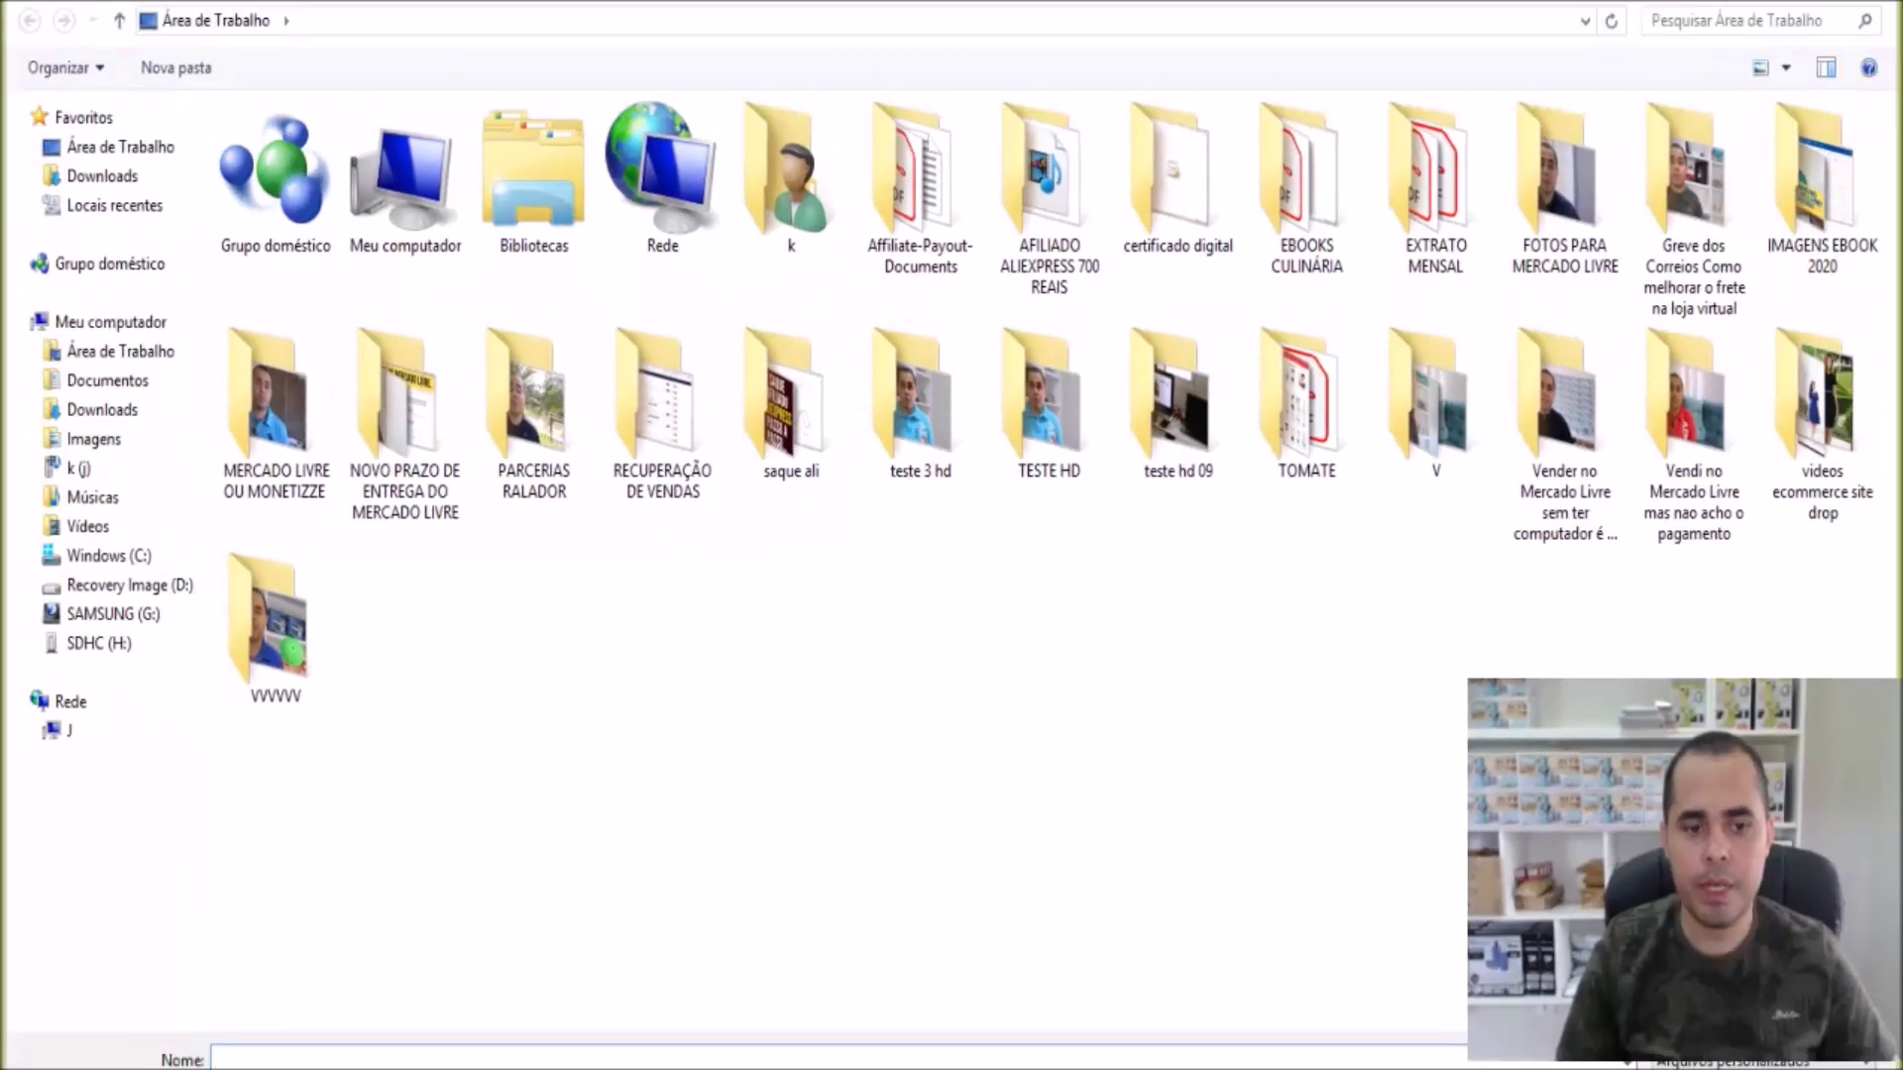
pyautogui.write('LU')
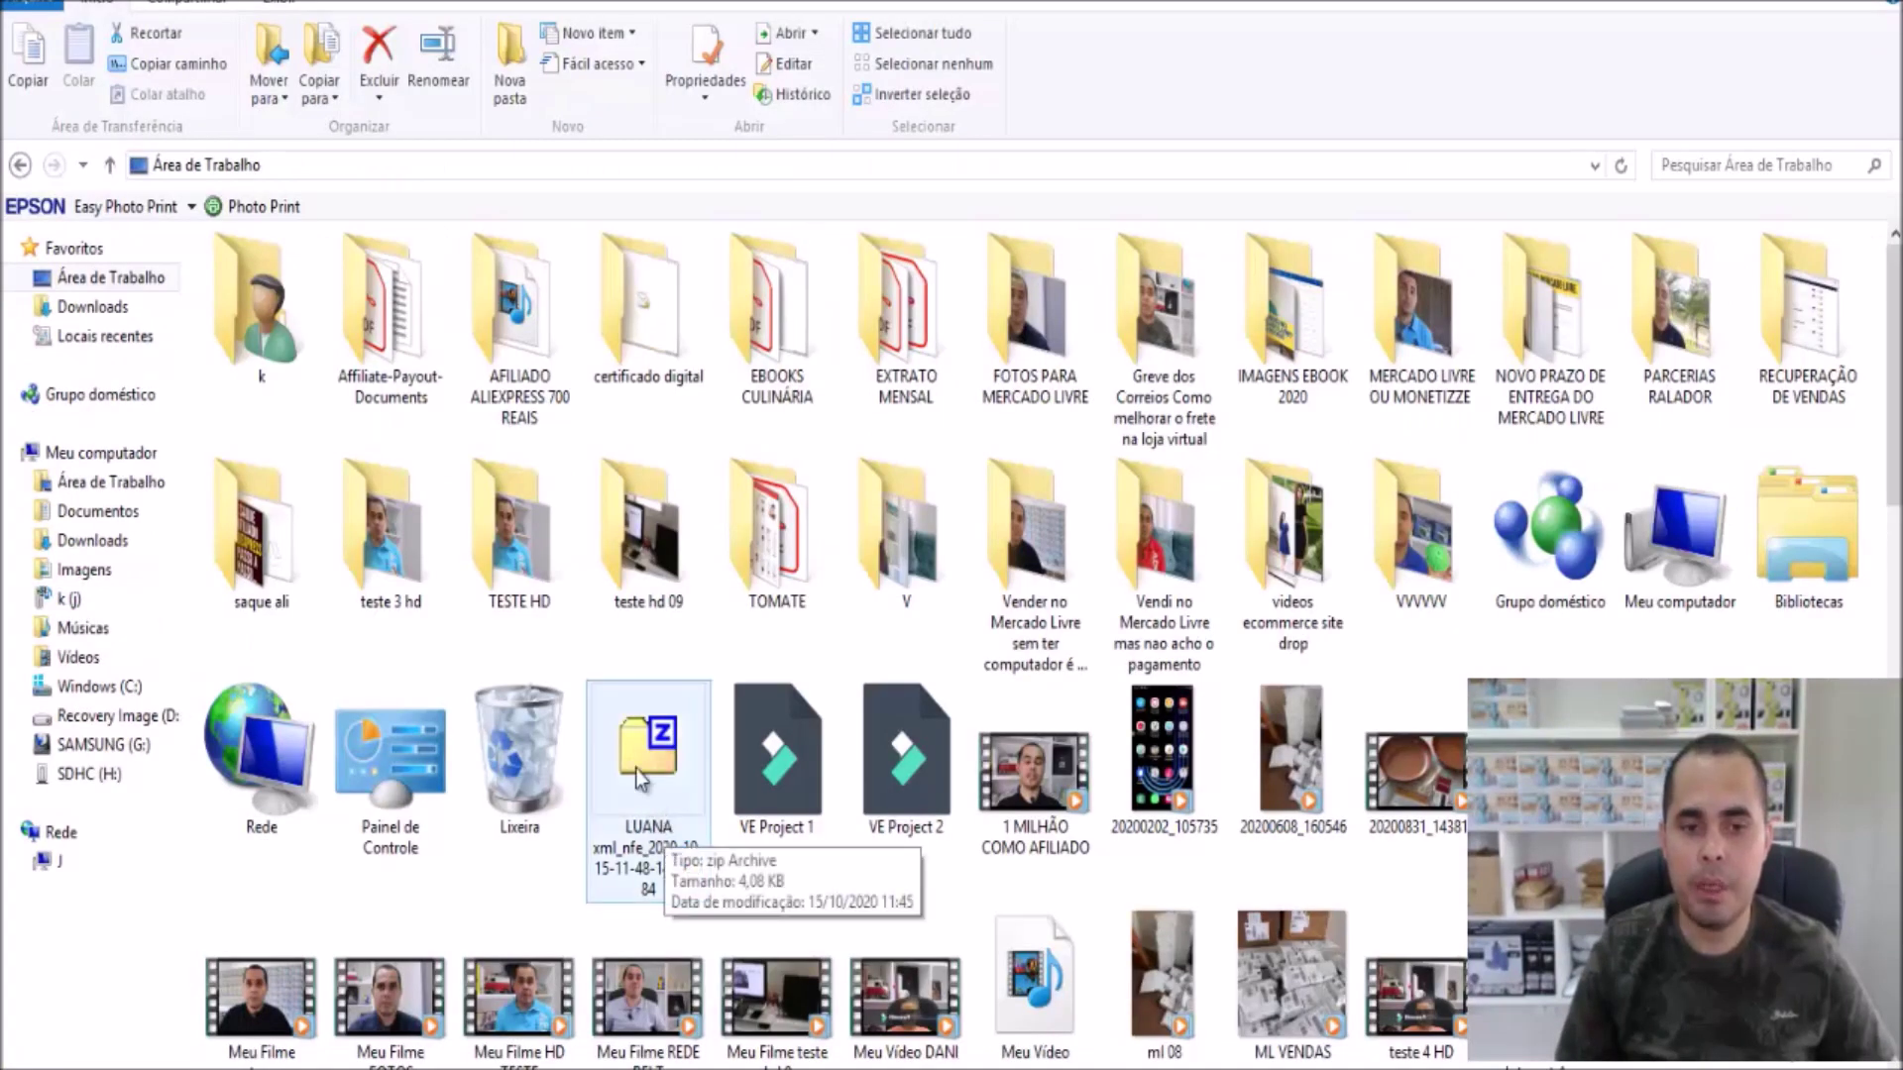
pyautogui.click(634, 769)
pyautogui.rightClick(634, 769)
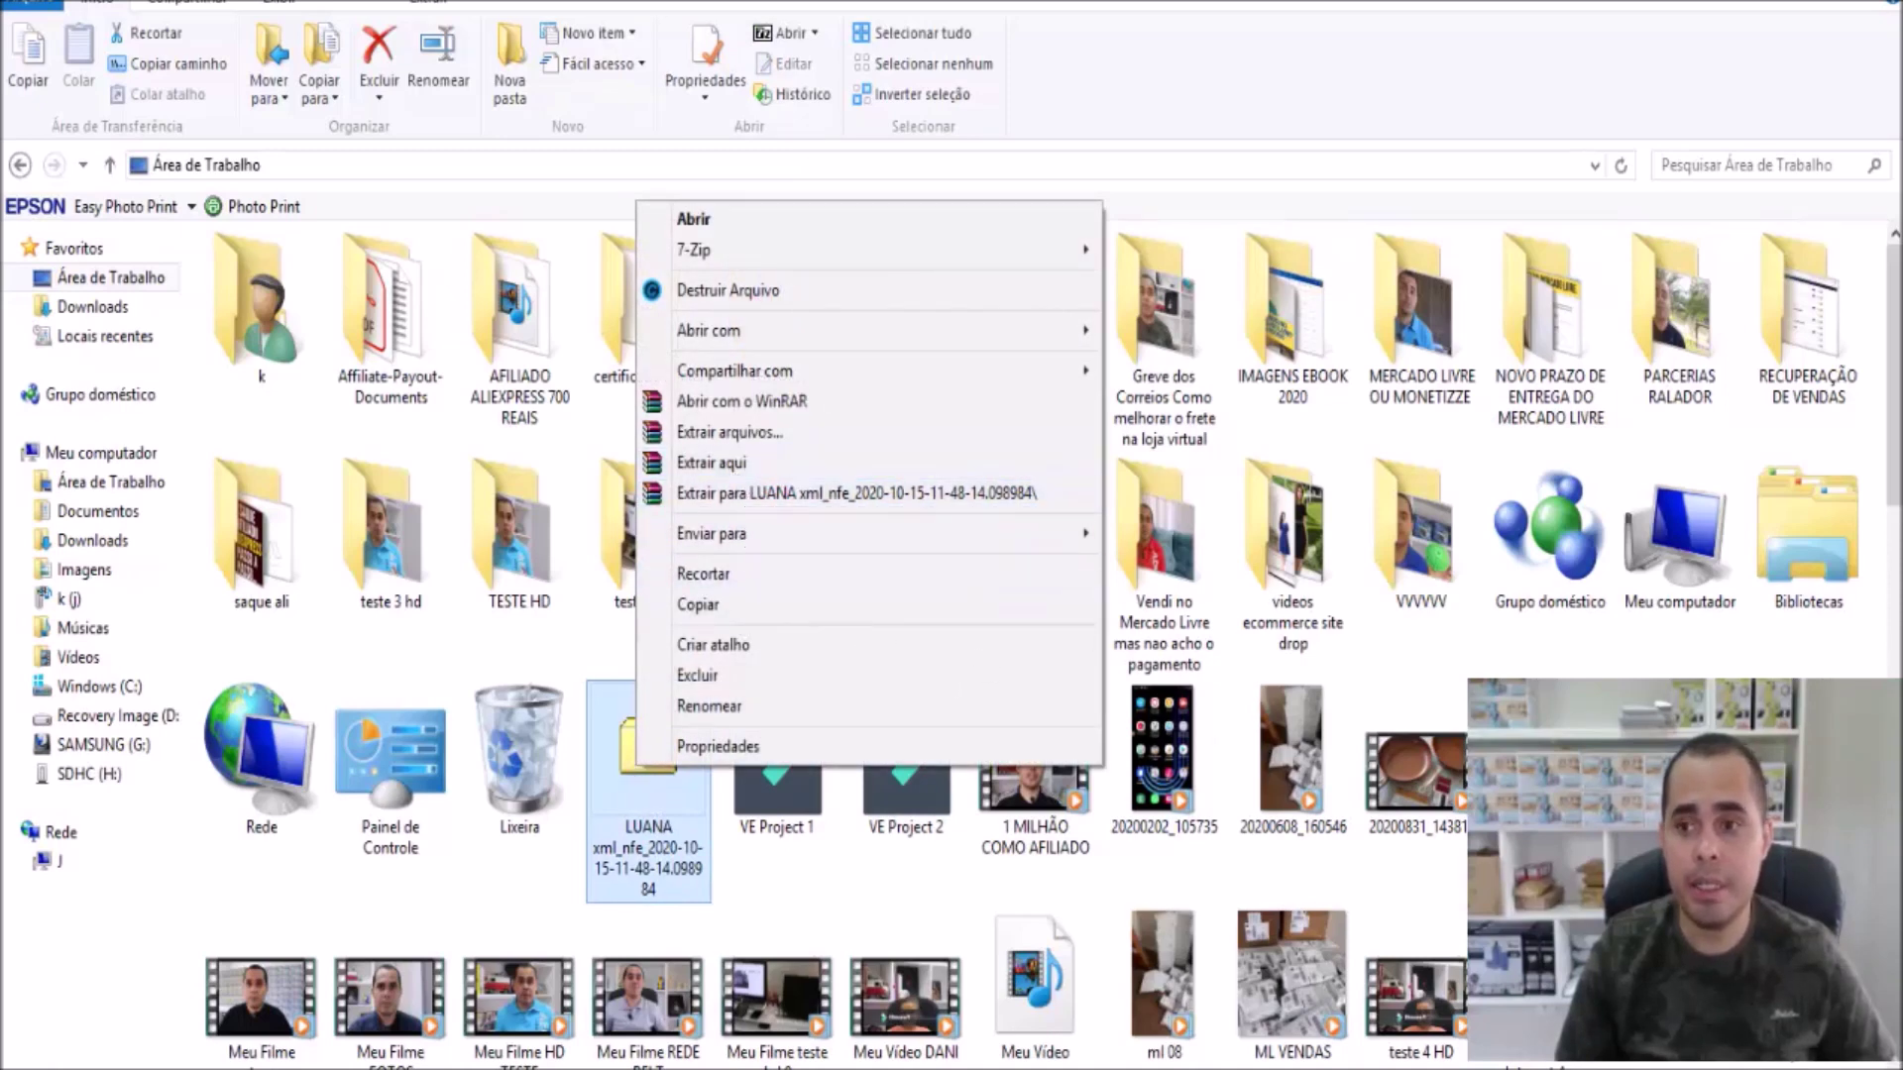
pyautogui.scroll(-10, 1650, 367)
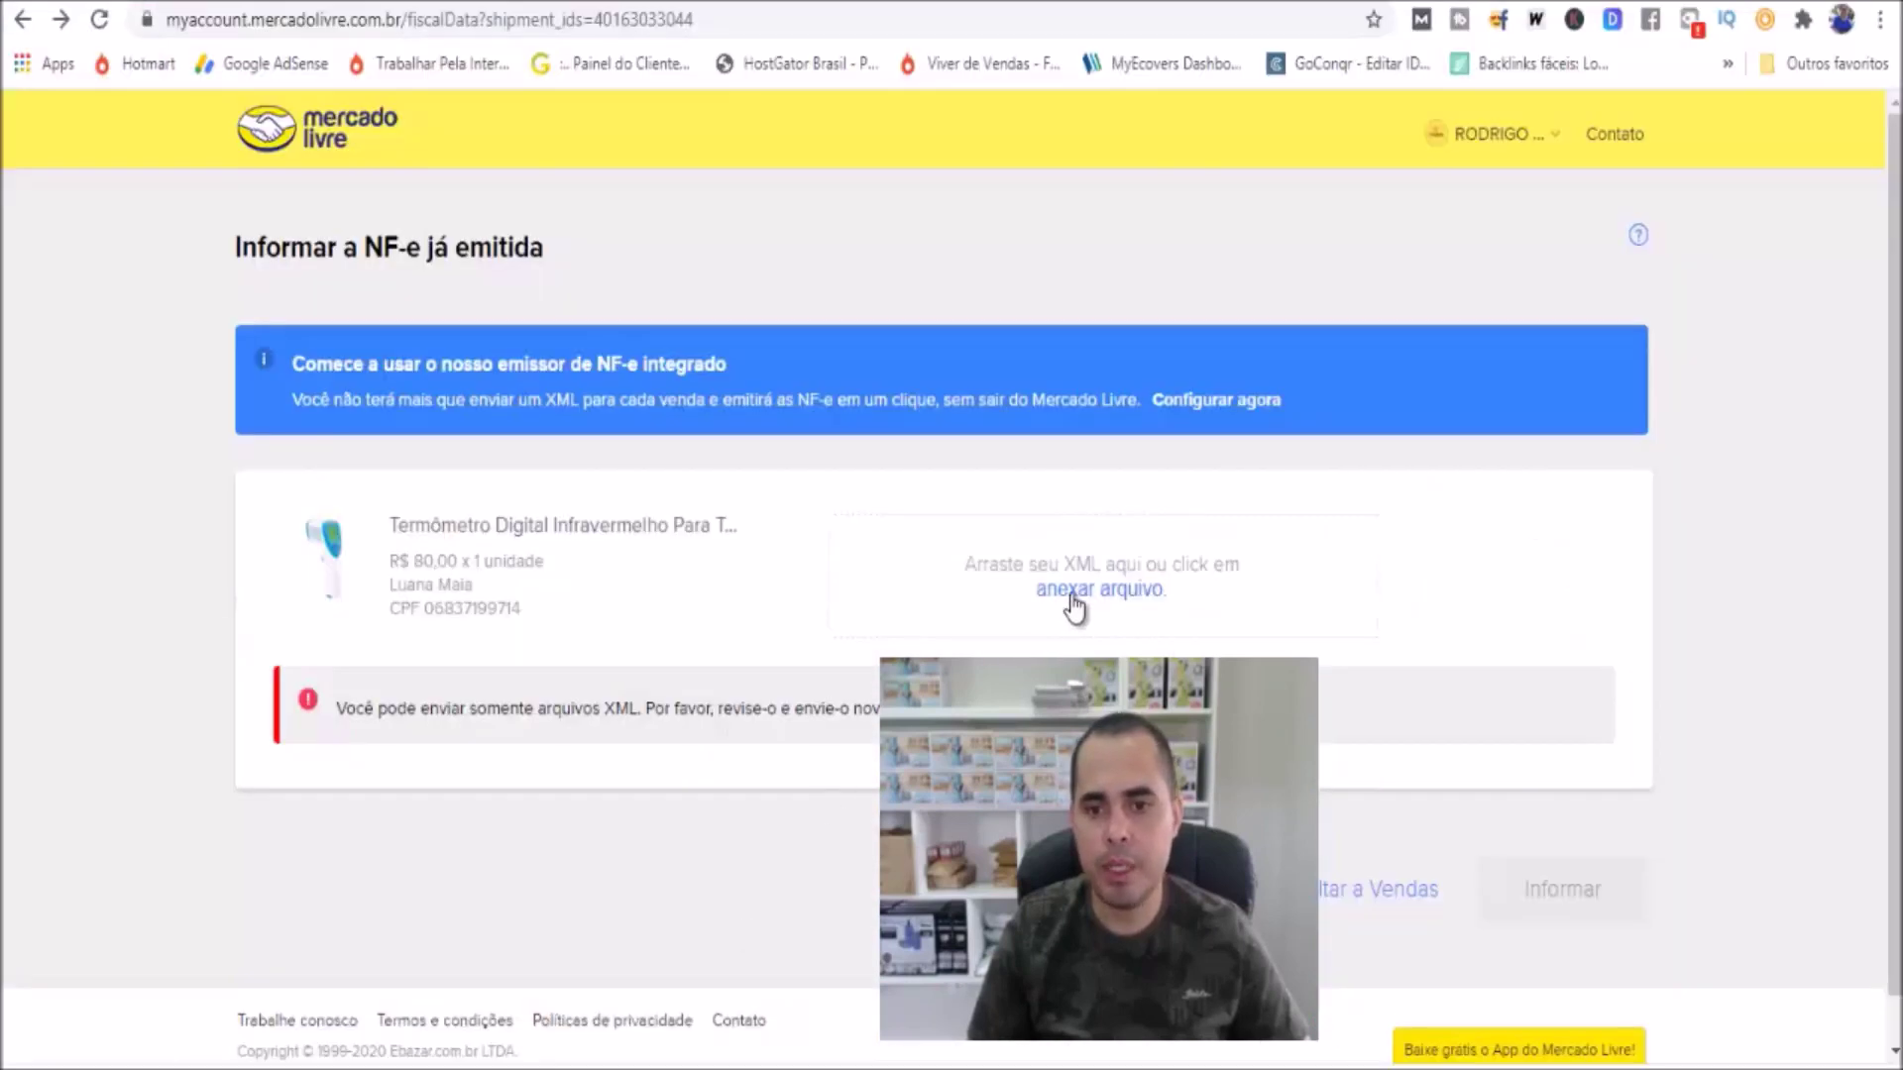
# Attach the extracted -nfe XML file from the Desktop to the thermometer sale and submit it with Informar
pyautogui.click(1072, 594)
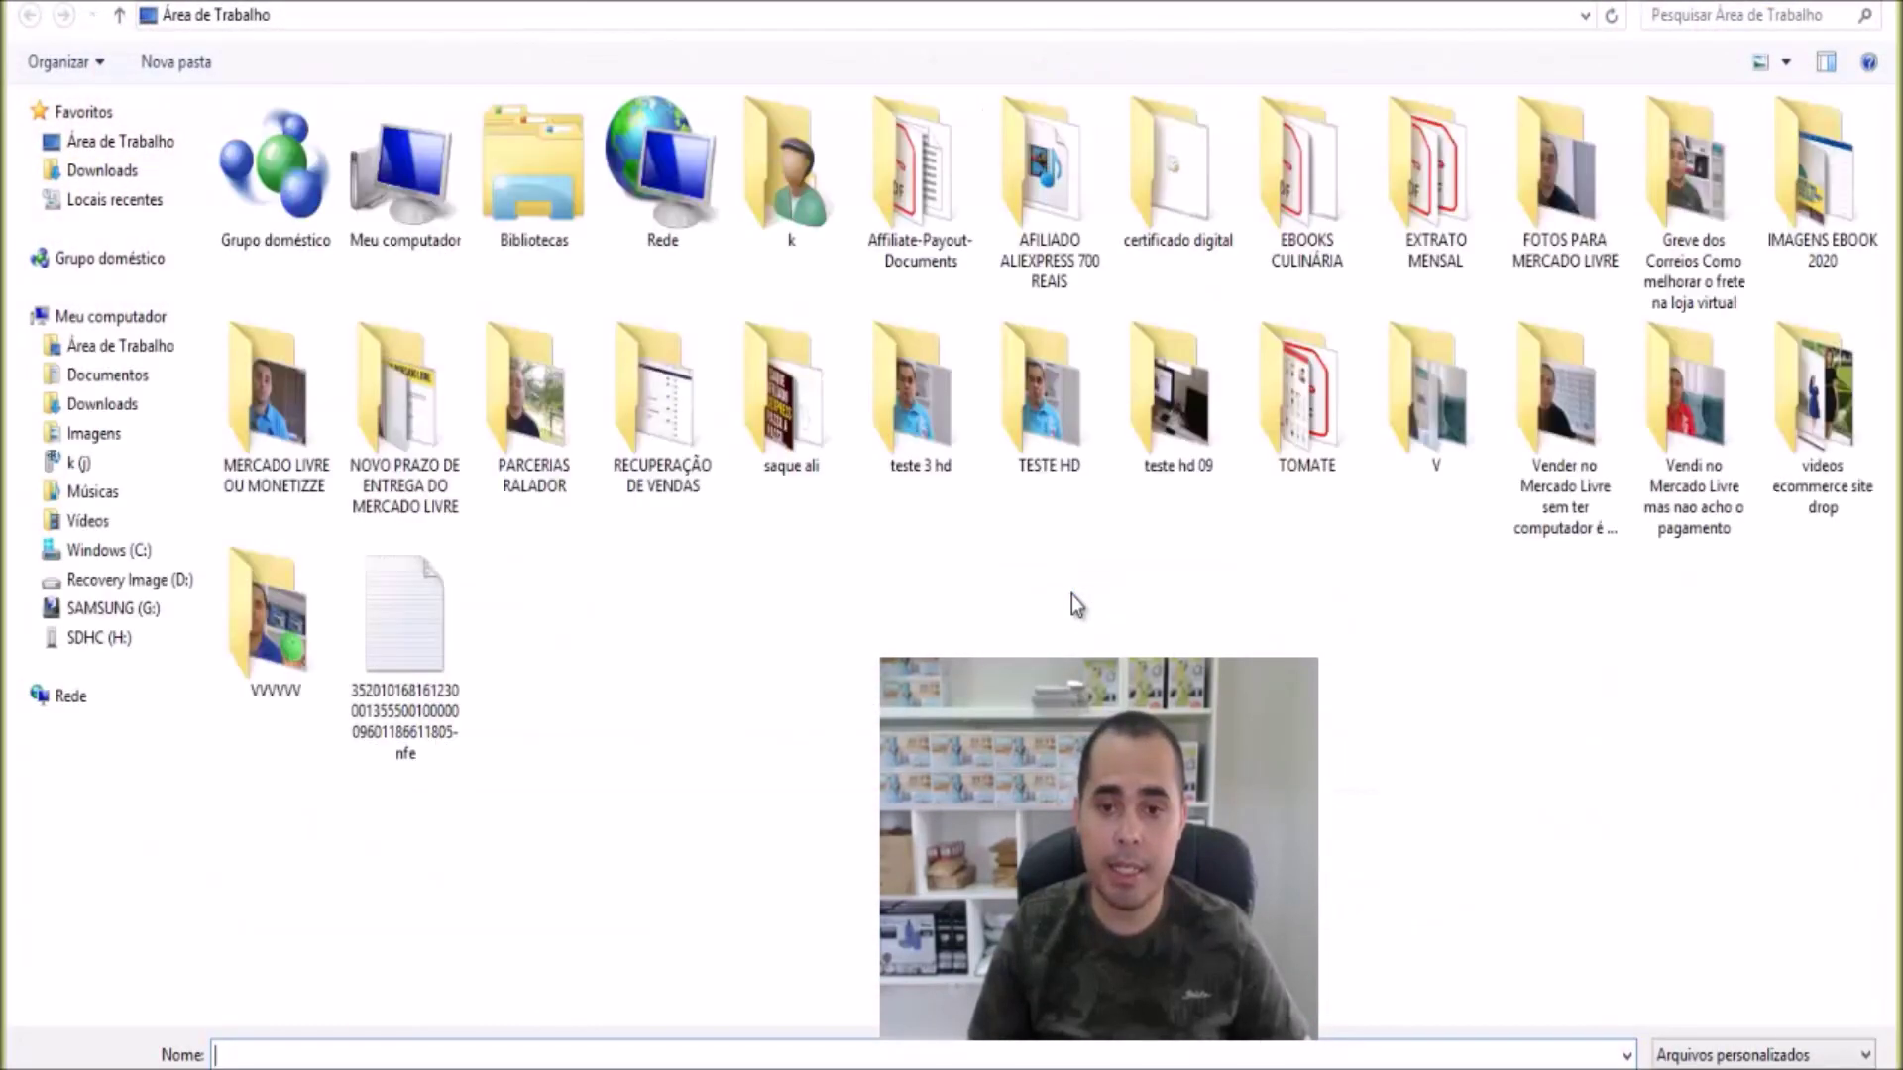
pyautogui.click(400, 652)
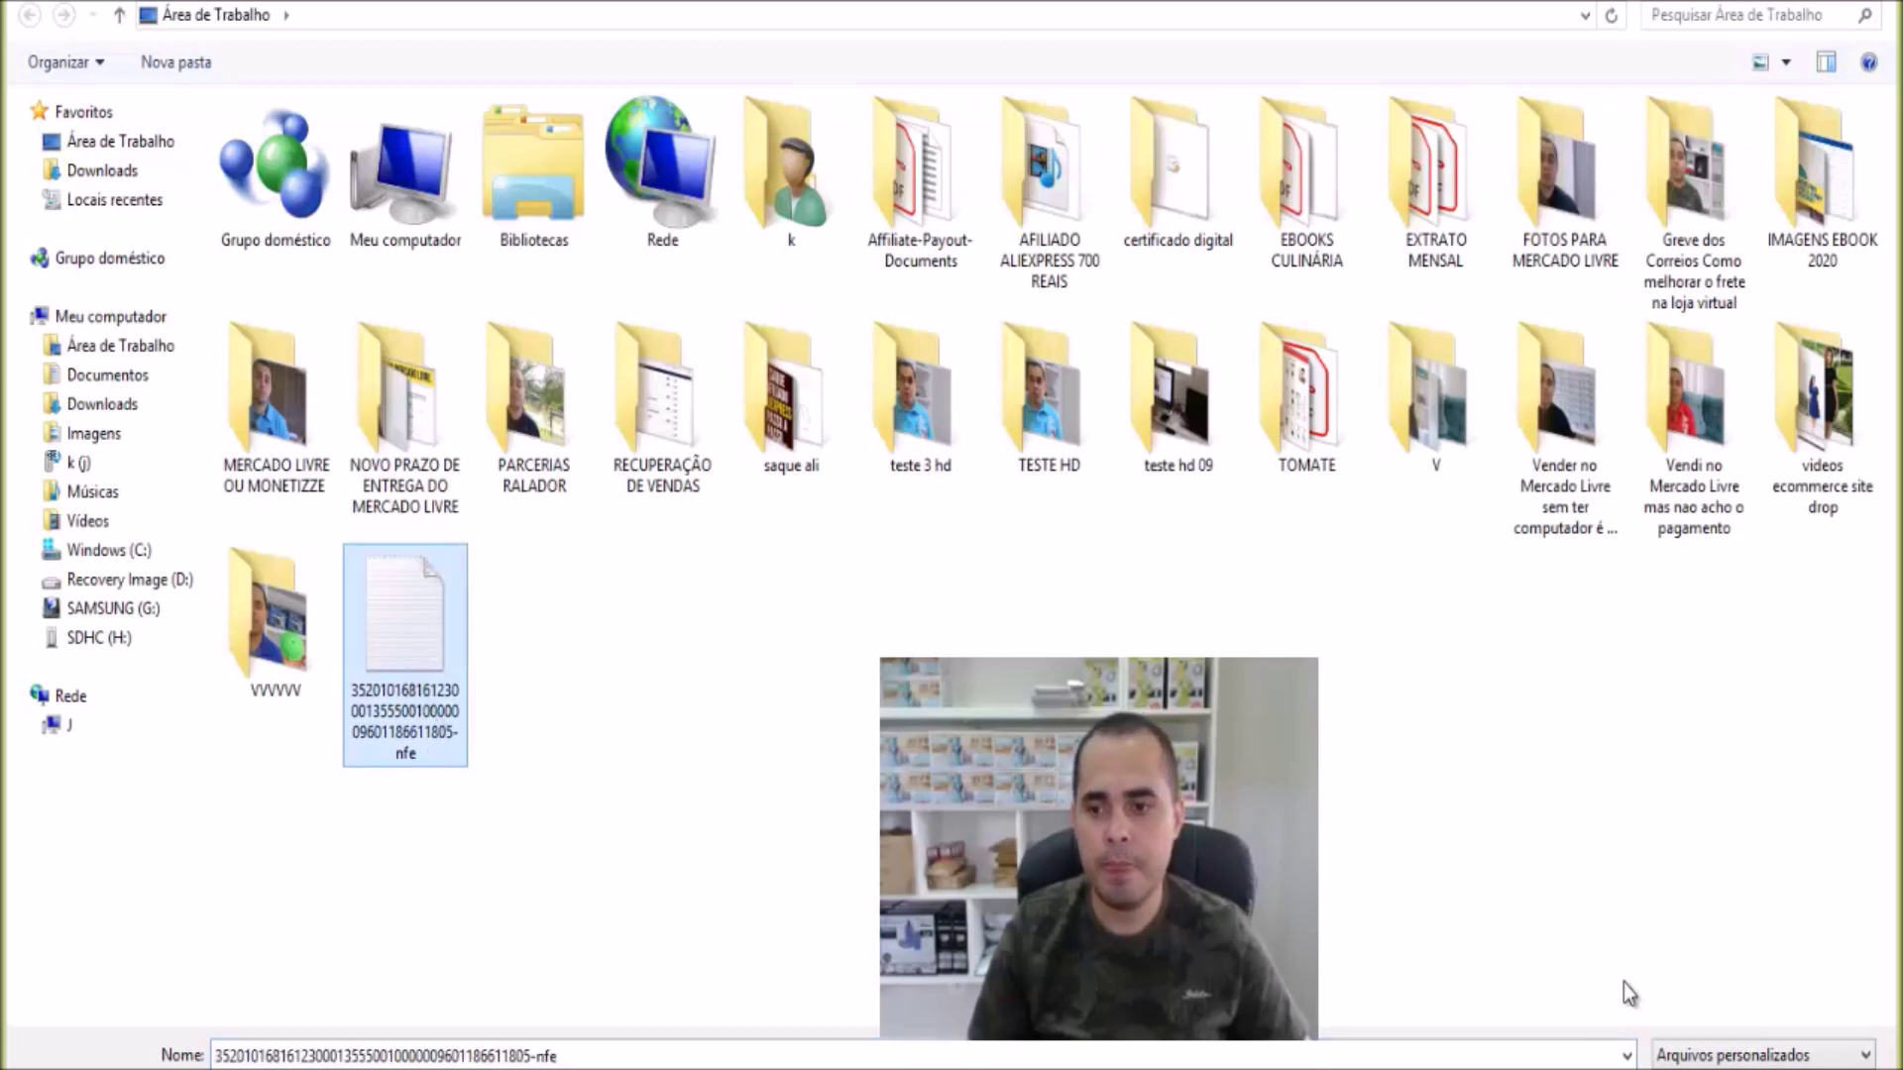
pyautogui.press('Return')
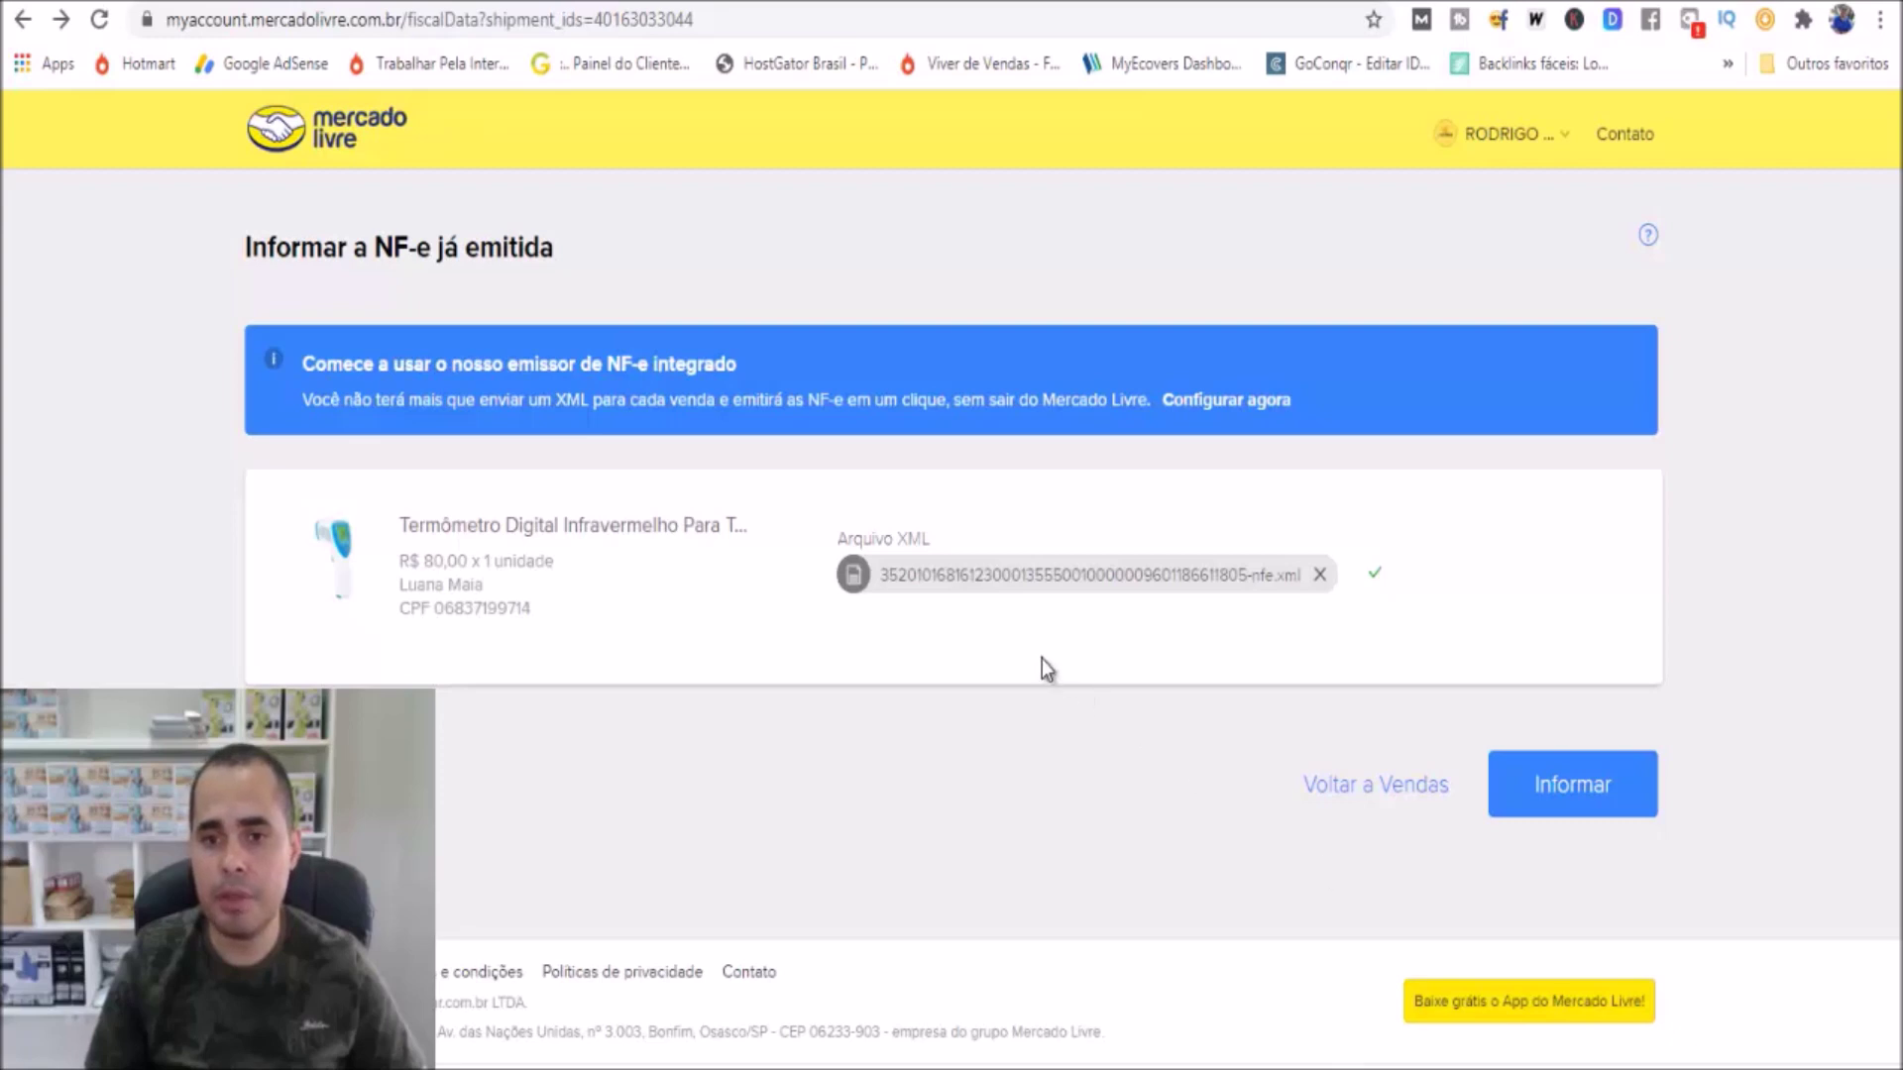
pyautogui.click(1526, 803)
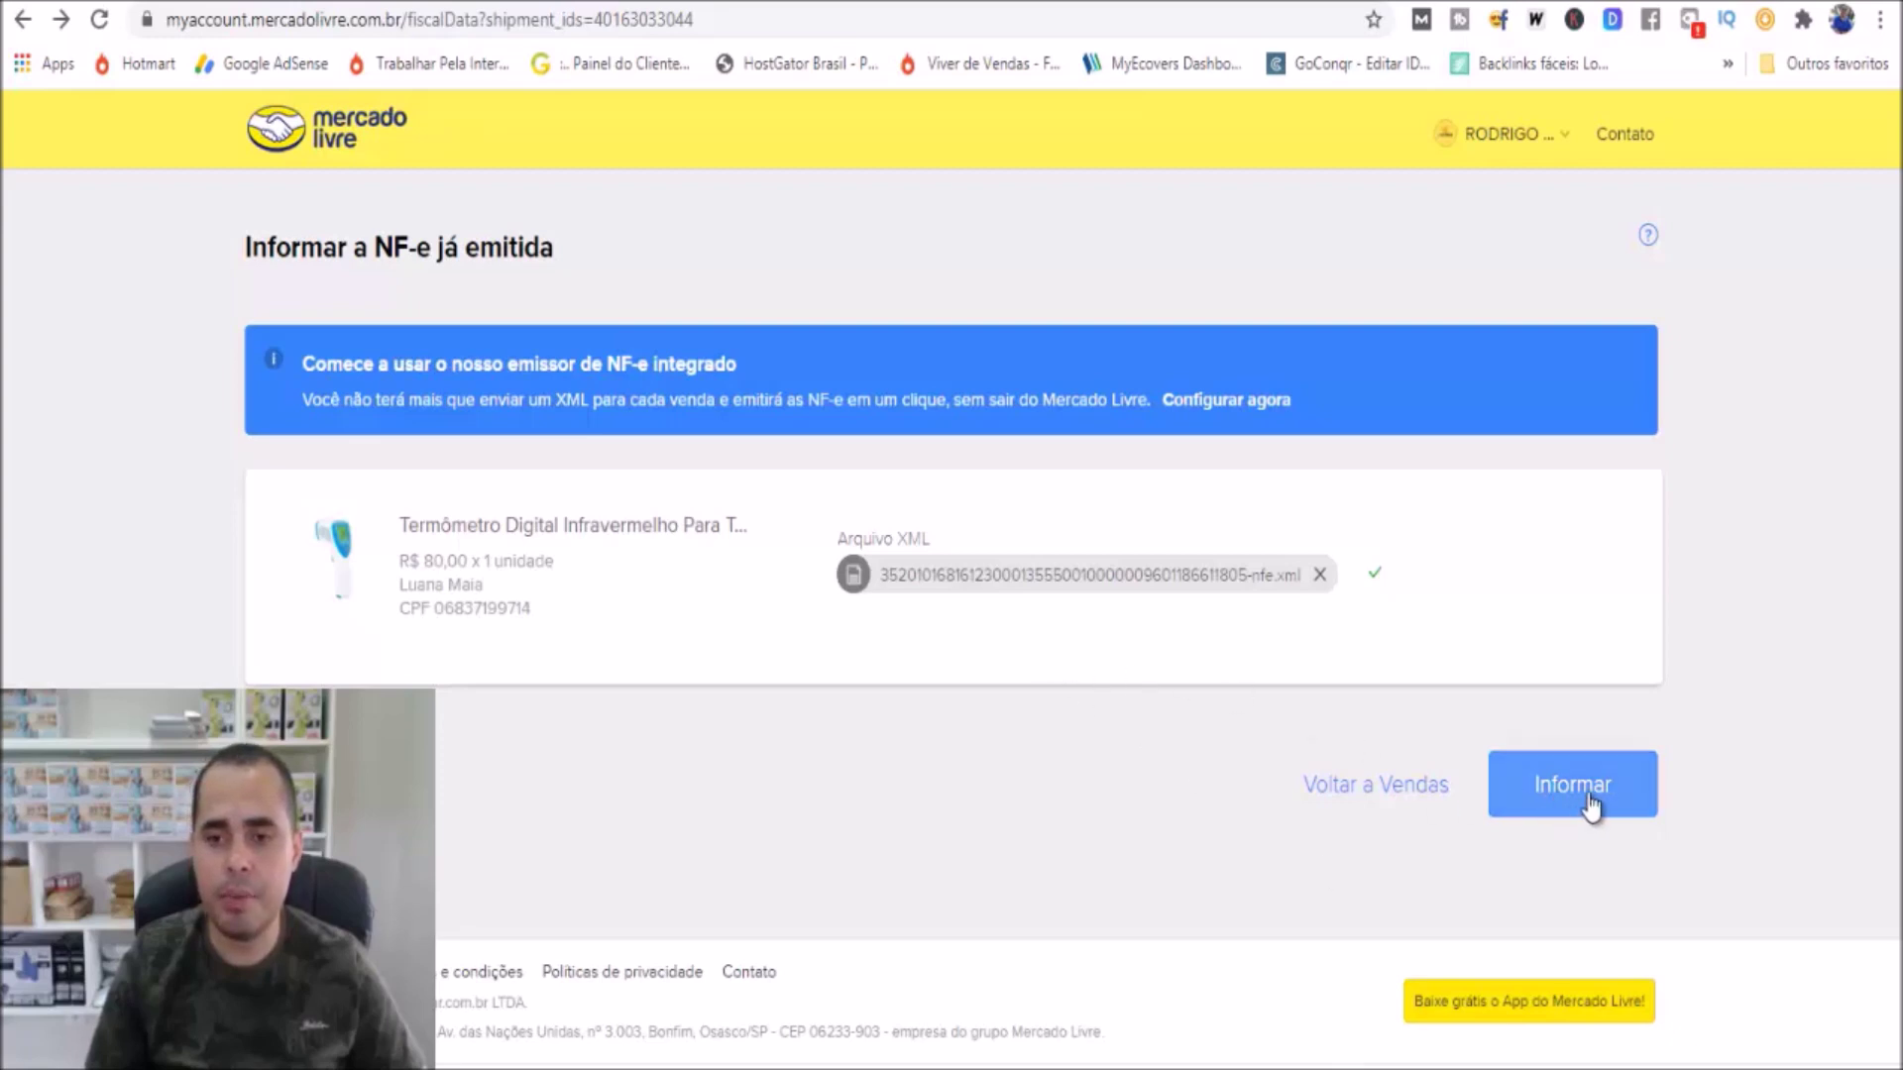
pyautogui.click(1589, 803)
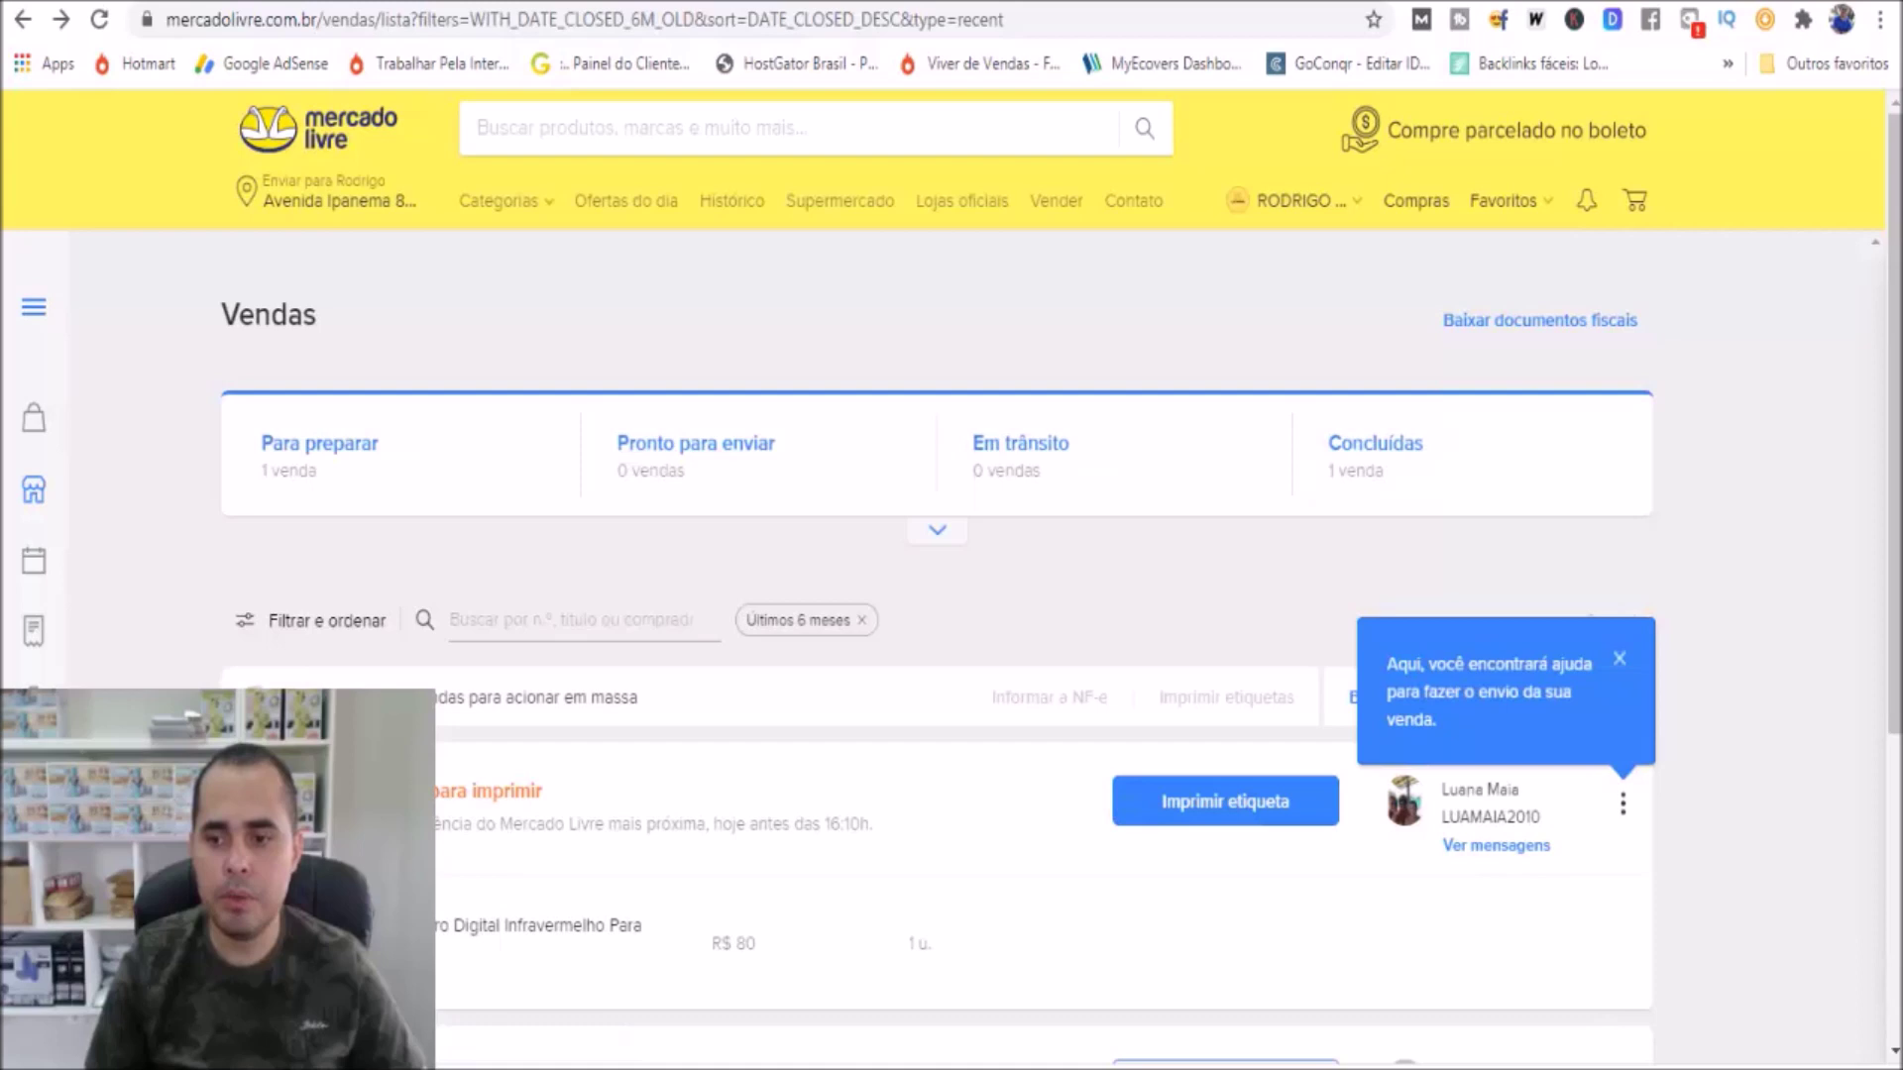
# Print the thermometer sale's shipping label, saving it as a PDF on the desktop under the chosen file name
pyautogui.scroll(-3, 1891, 560)
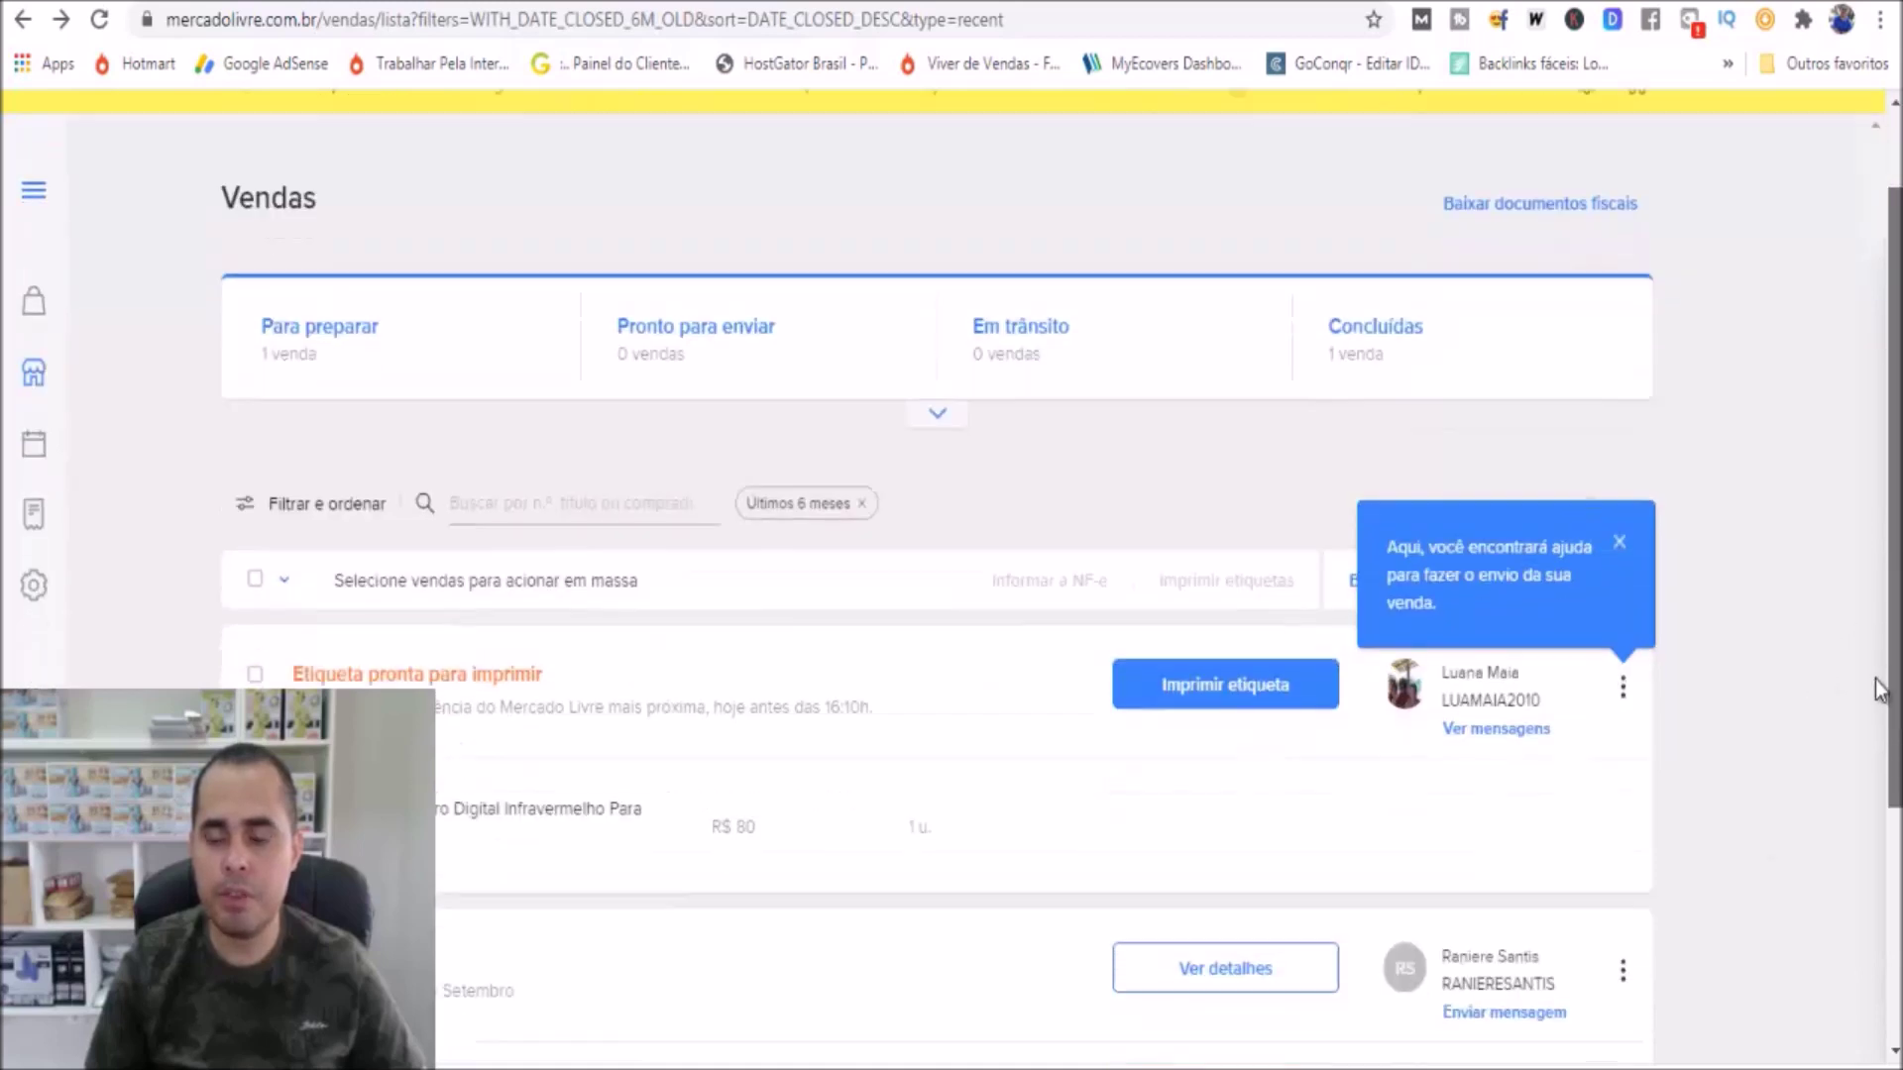
pyautogui.click(1620, 394)
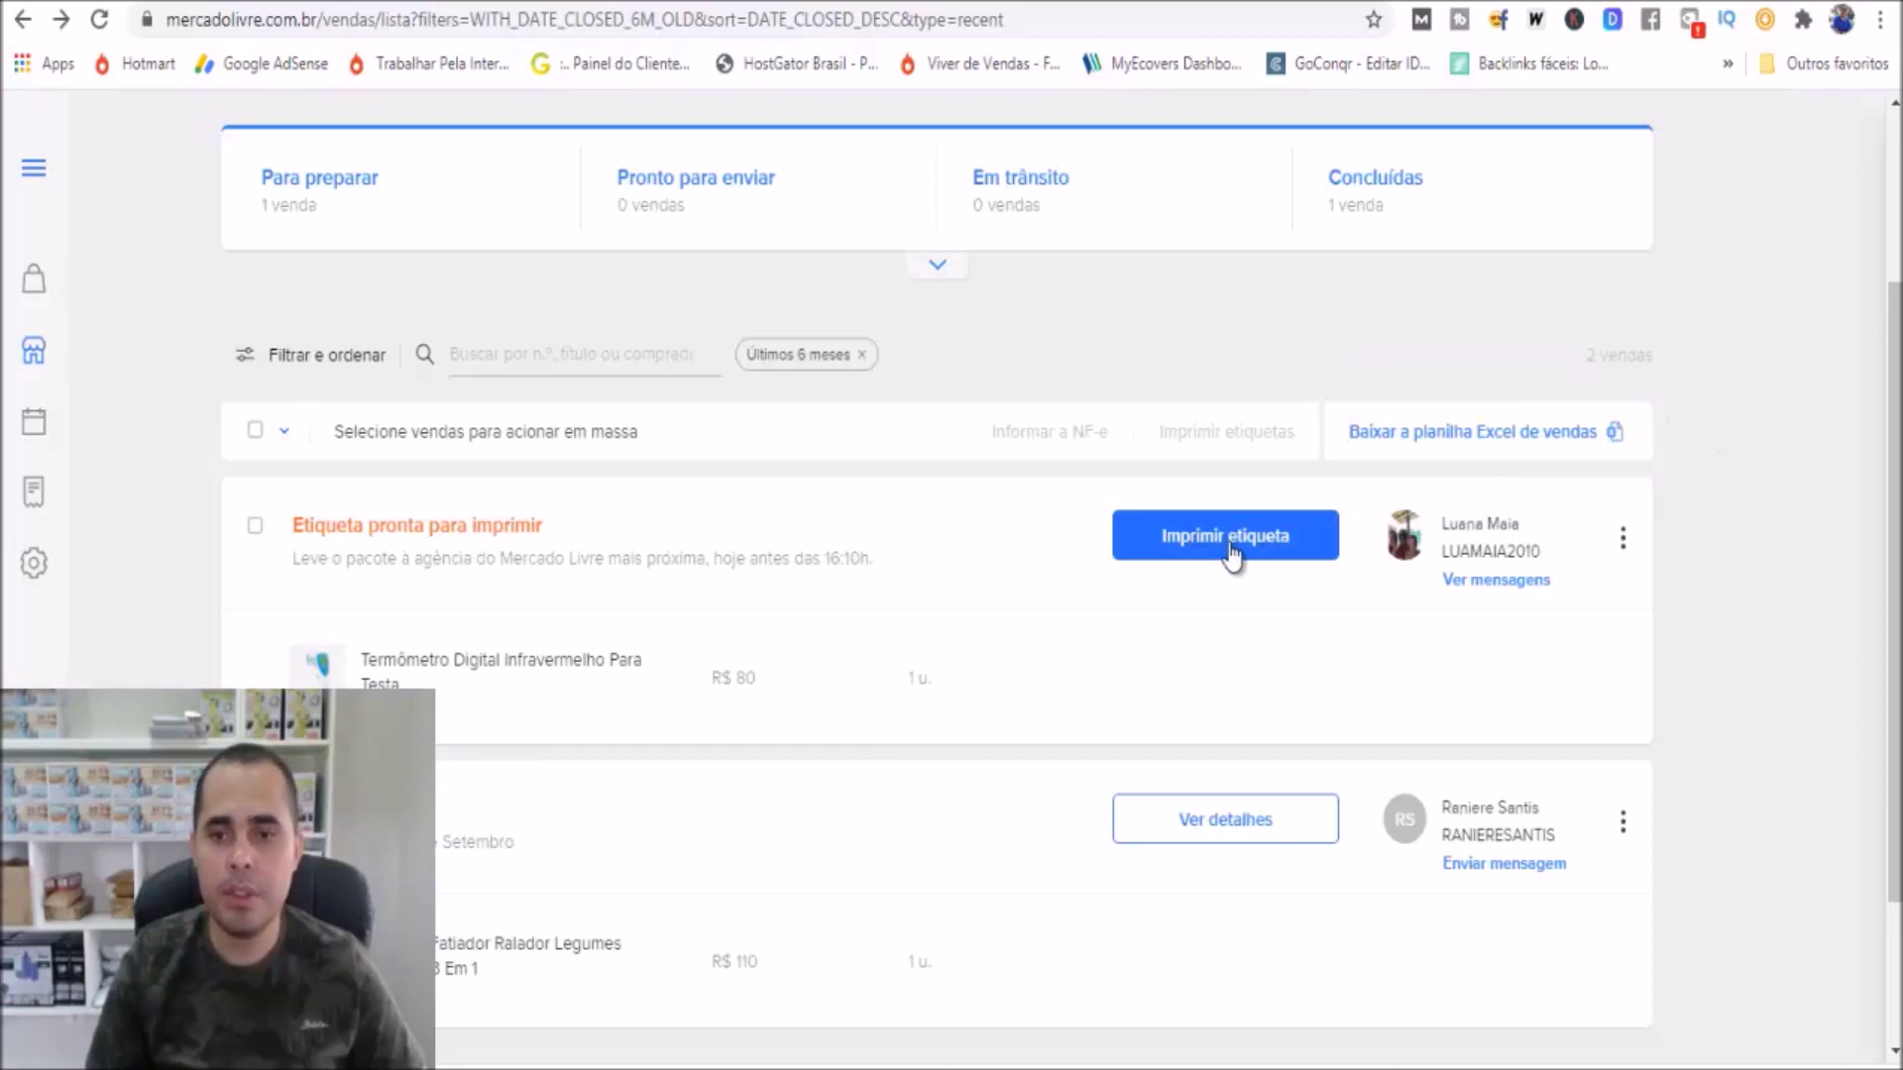
pyautogui.click(1231, 553)
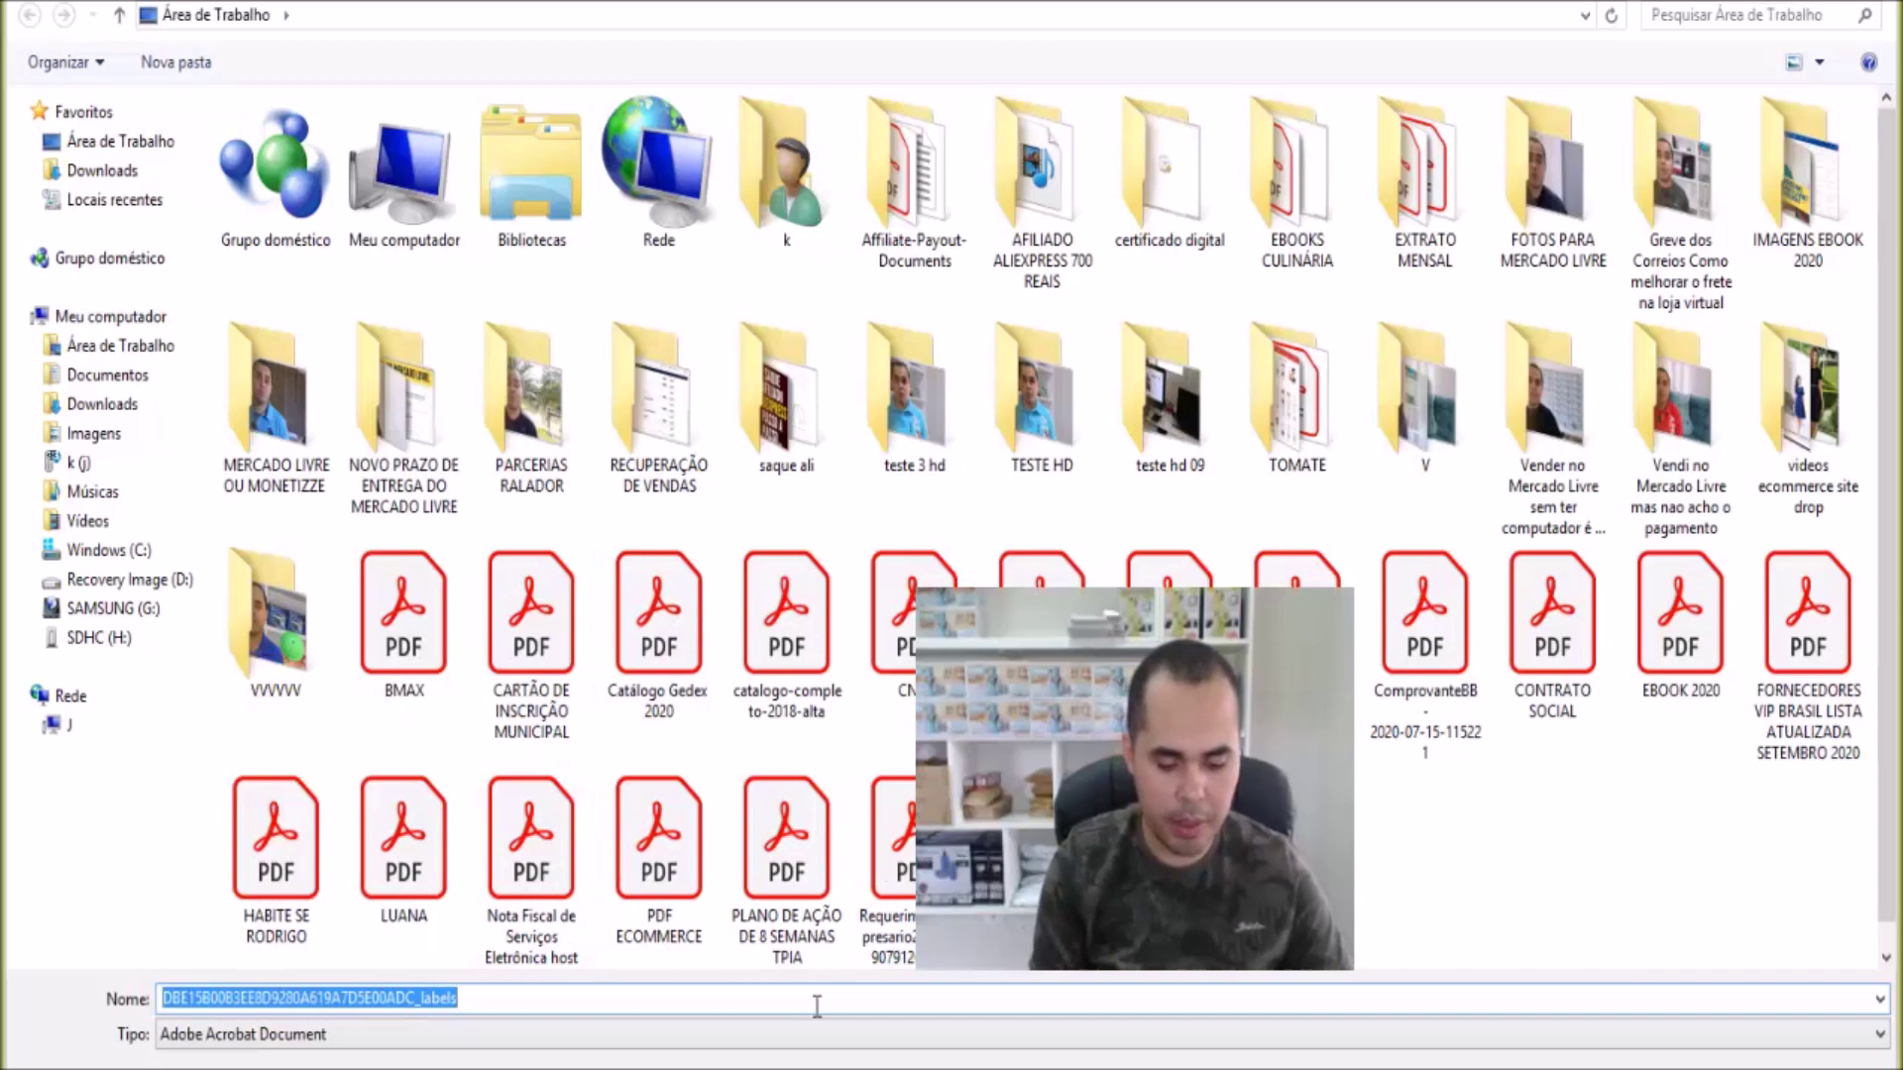
pyautogui.write('LUANA')
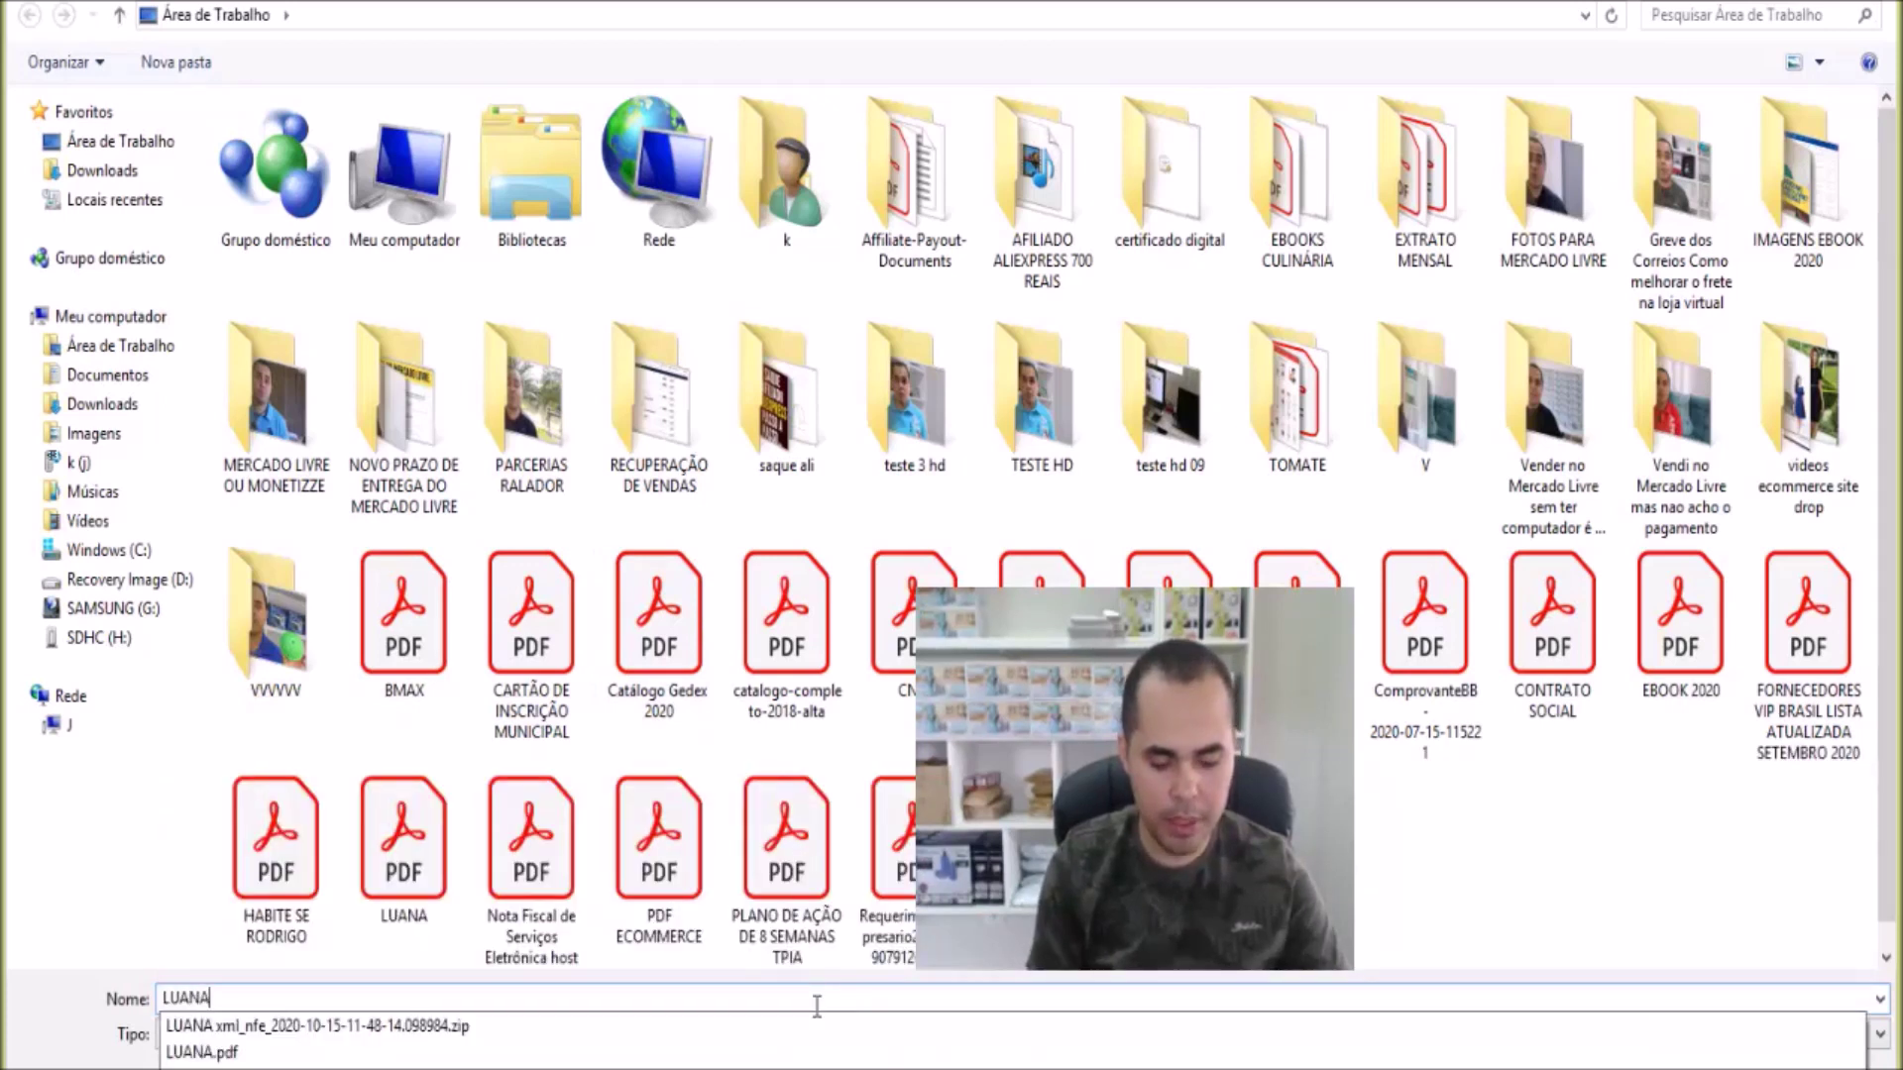
pyautogui.write(' TER')
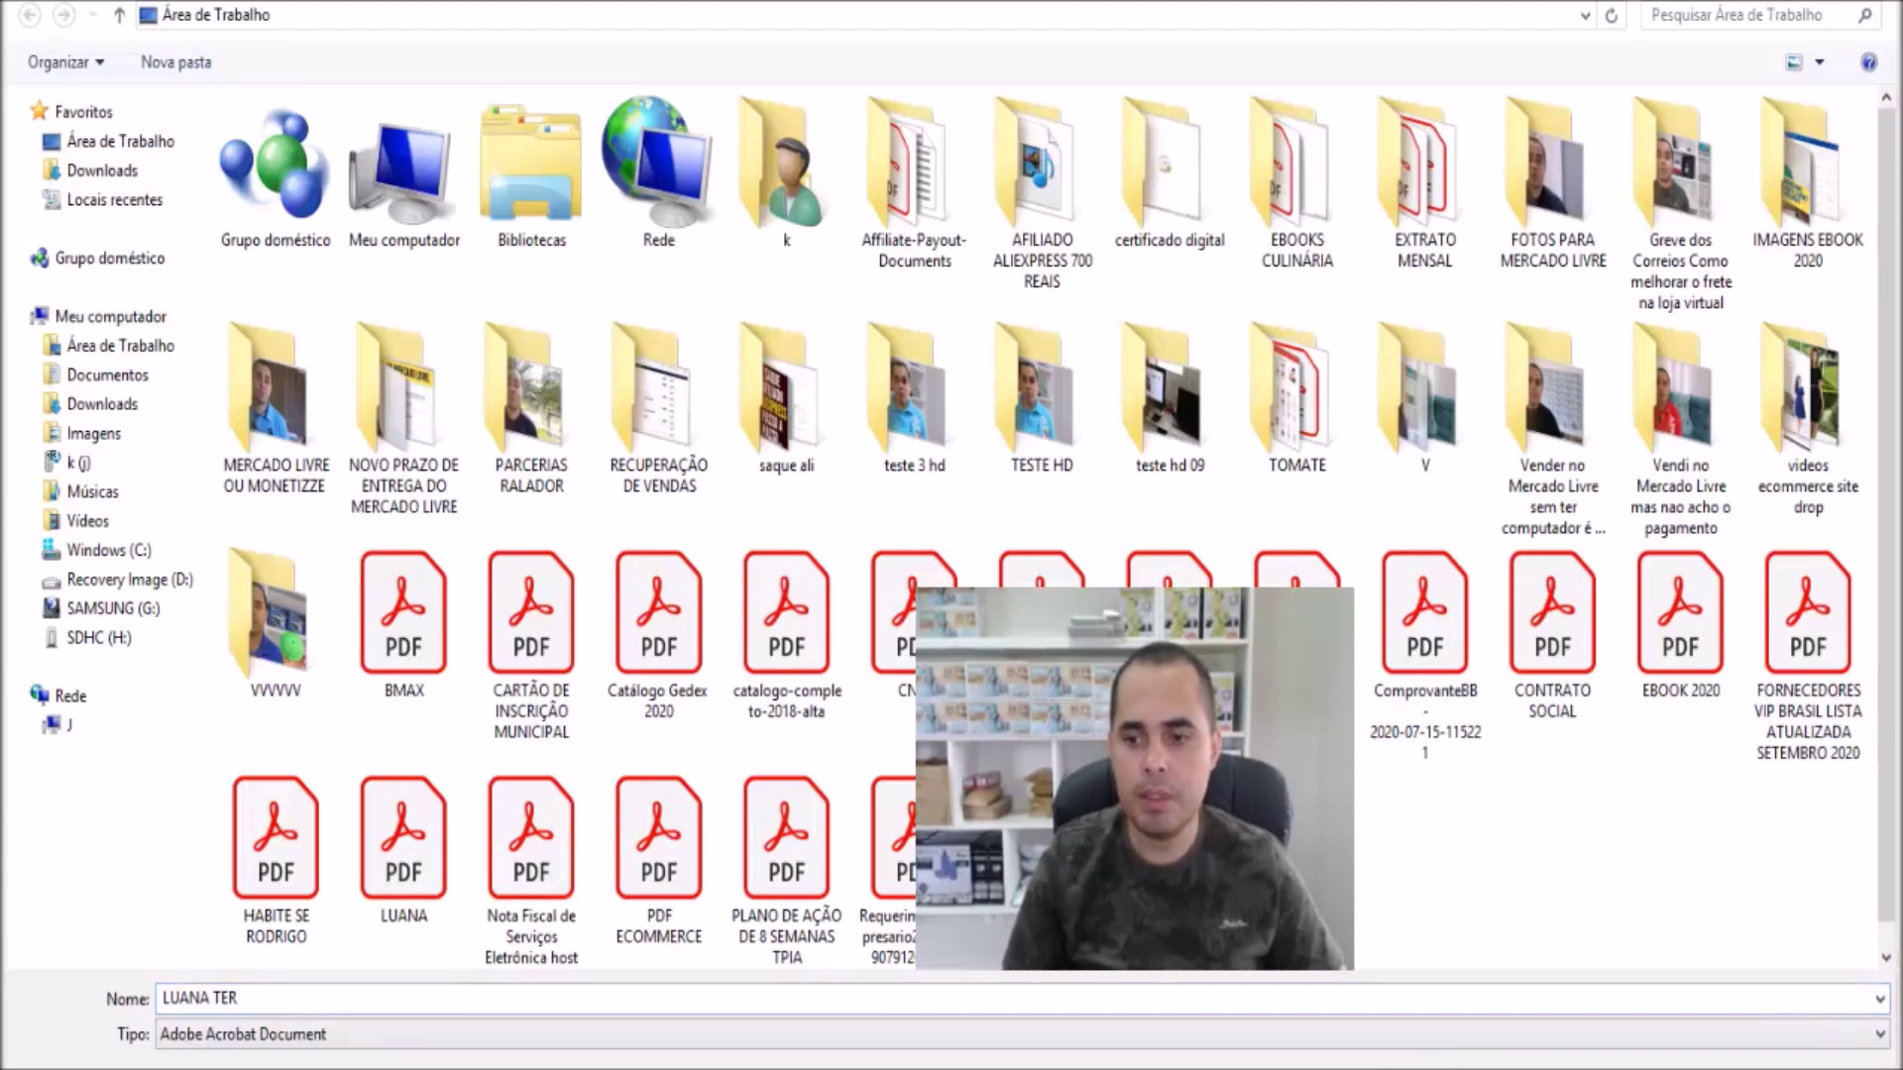
pyautogui.press('Return')
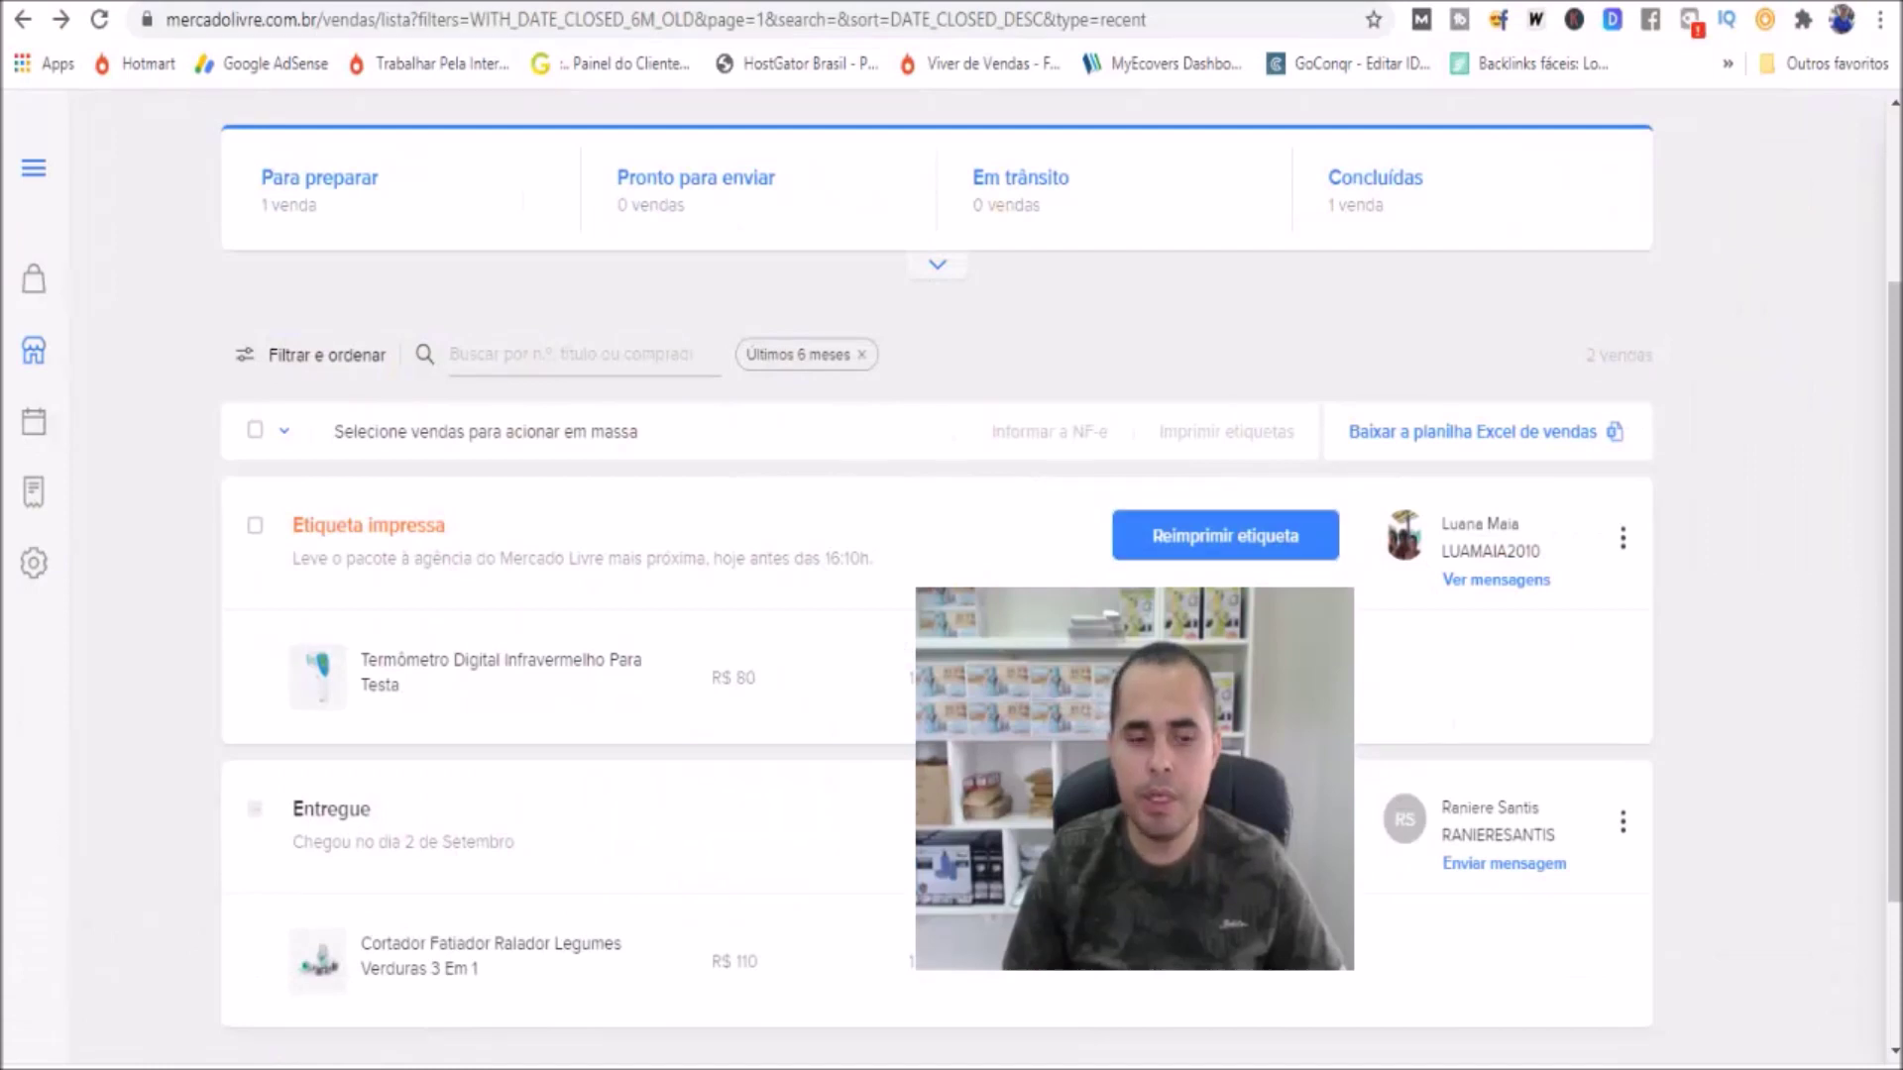
# Open the downloaded shipping label PDF from Chrome's download shelf and scroll through to page 2
pyautogui.click(231, 1069)
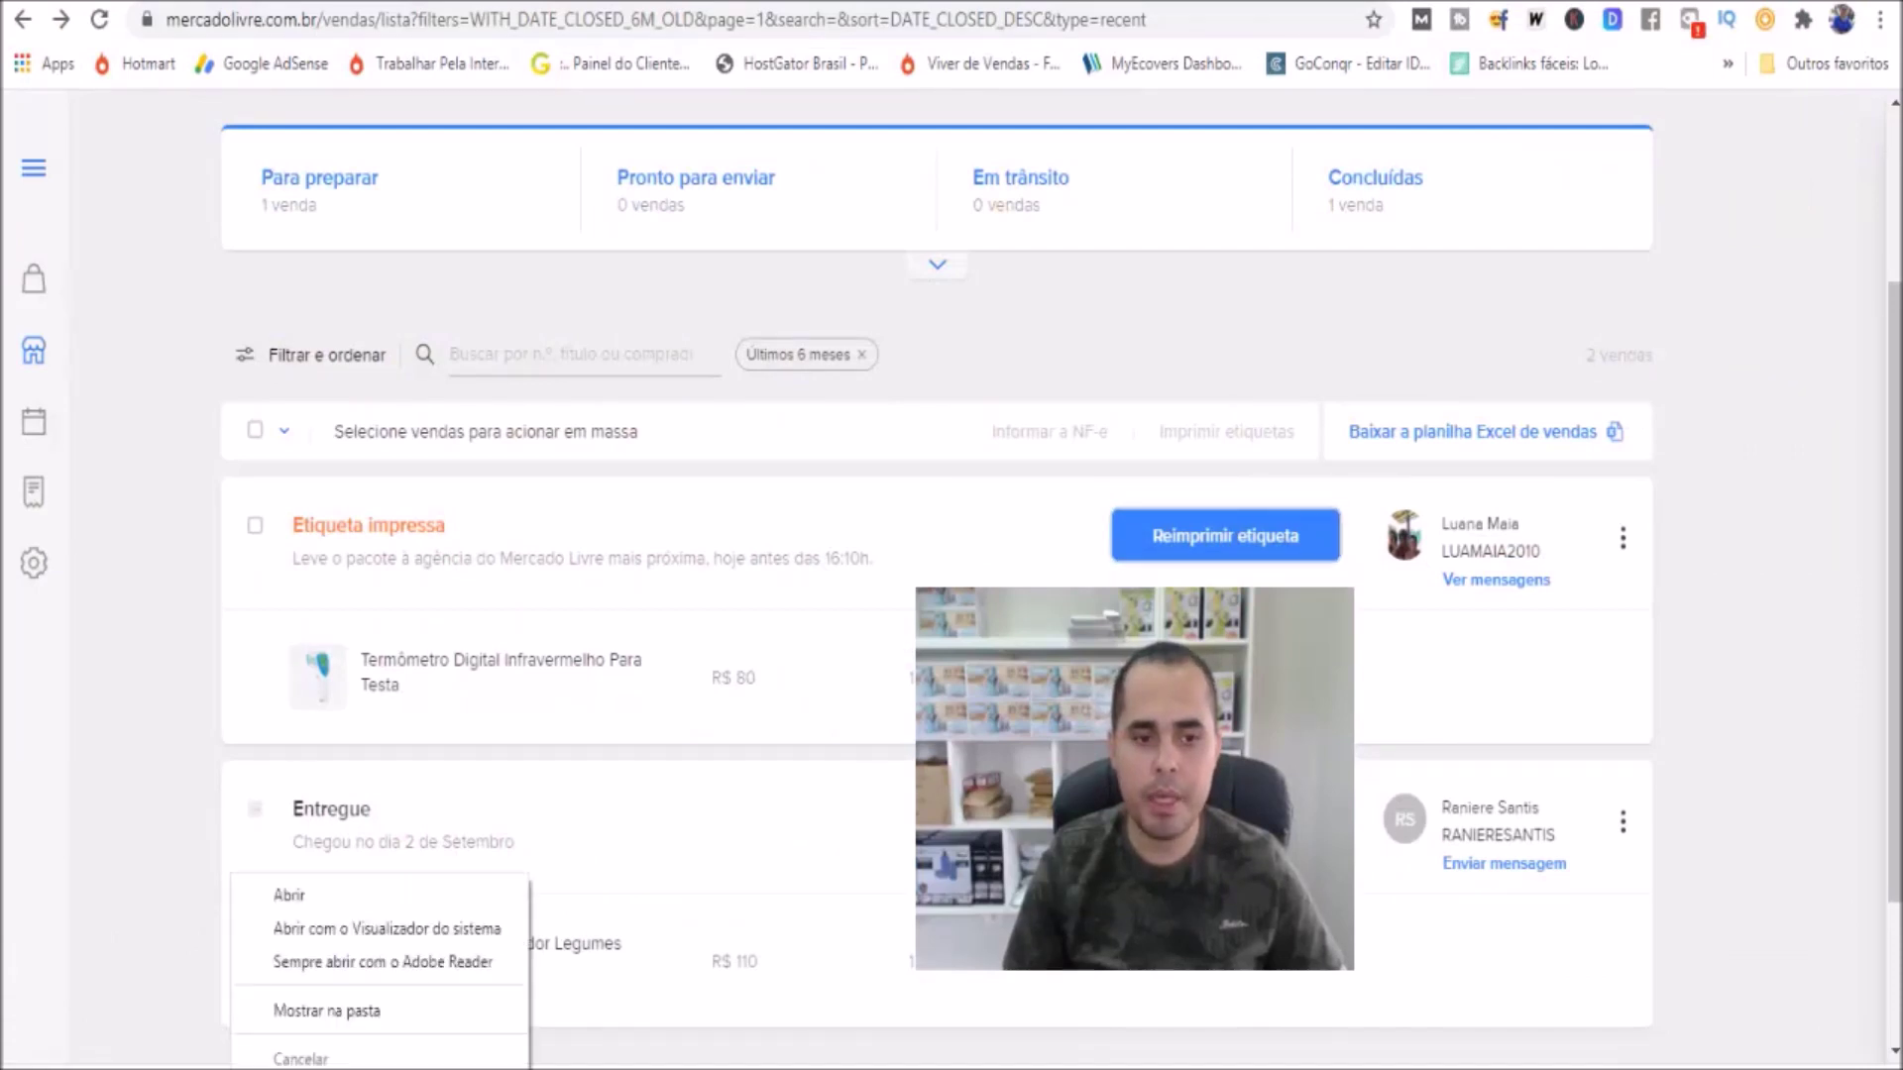
pyautogui.click(308, 898)
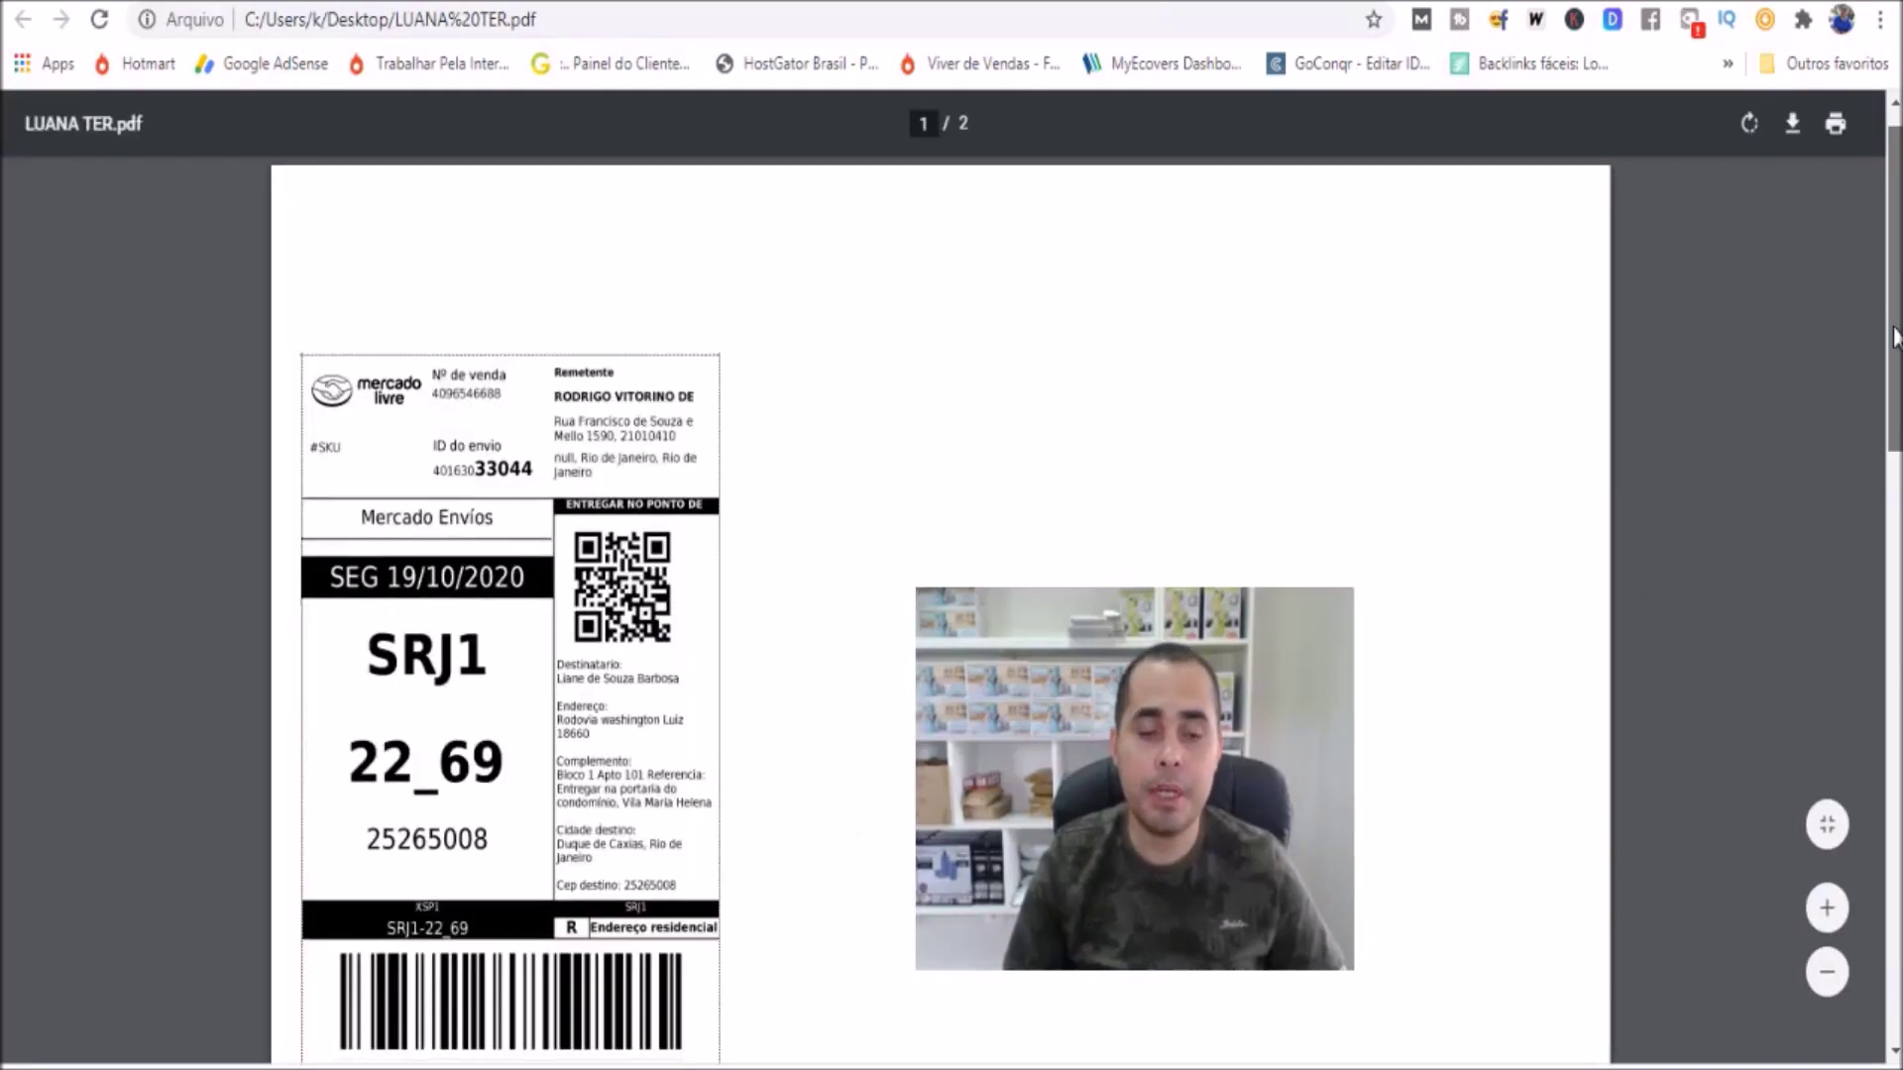
pyautogui.scroll(-2, 460, 397)
pyautogui.scroll(1, 460, 397)
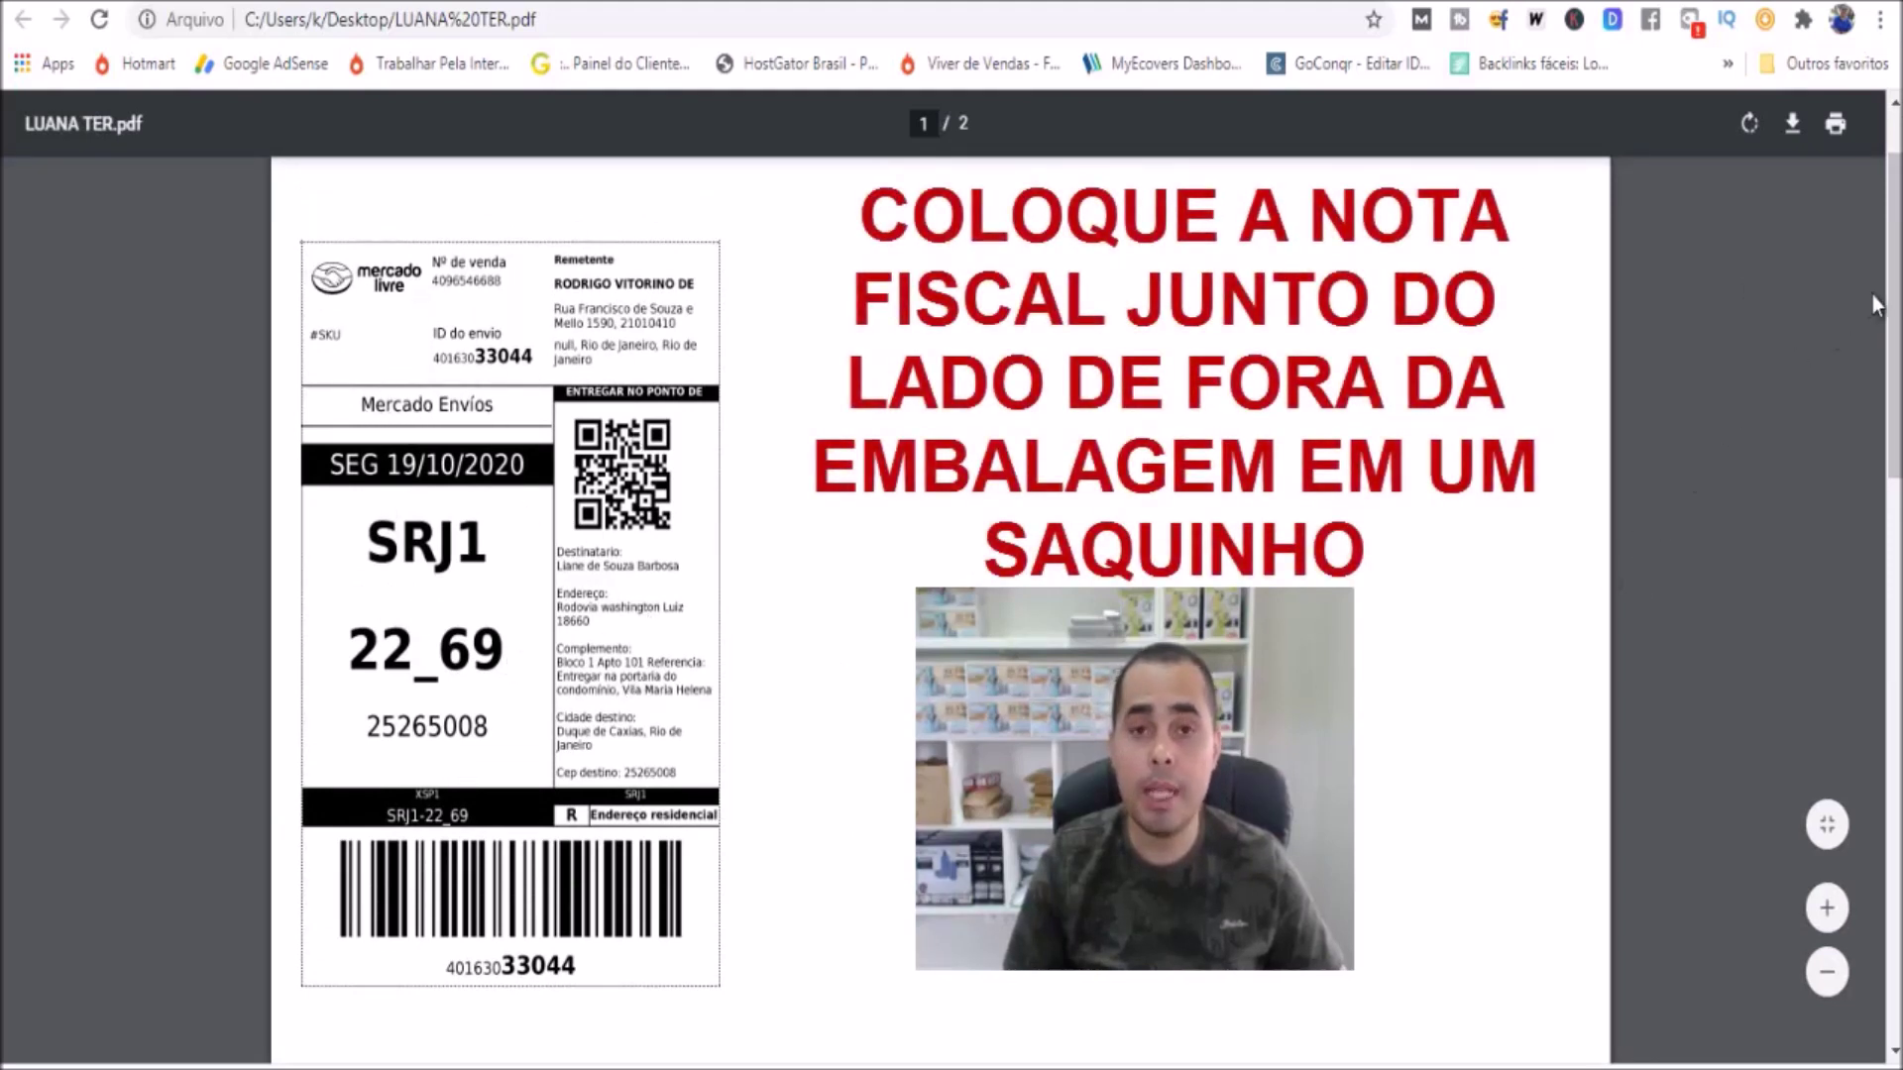
pyautogui.scroll(-8, 1877, 460)
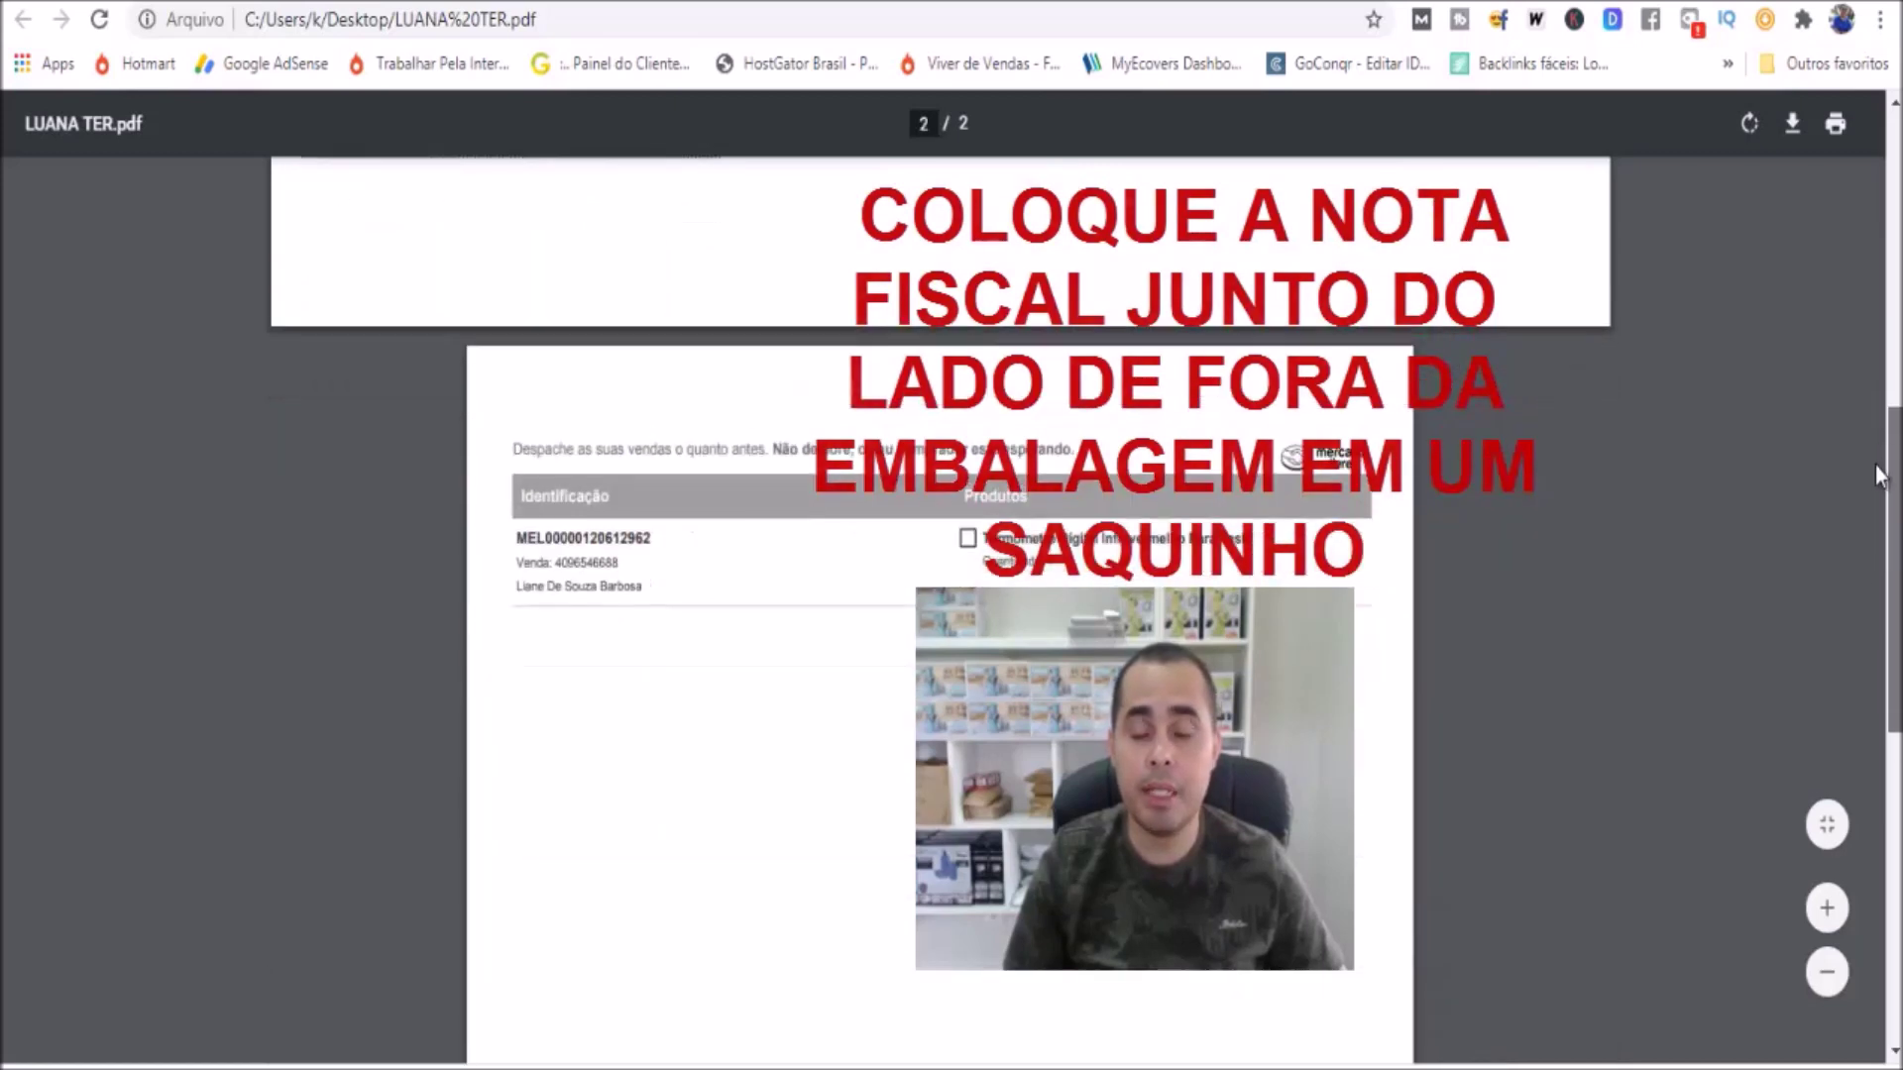